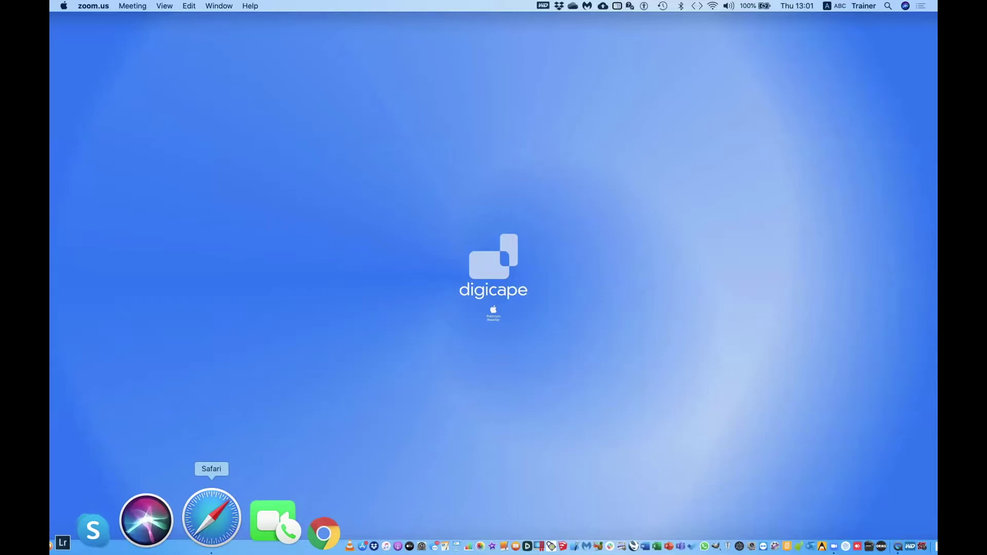
Open a Safari browser window and close it again.
click(211, 518)
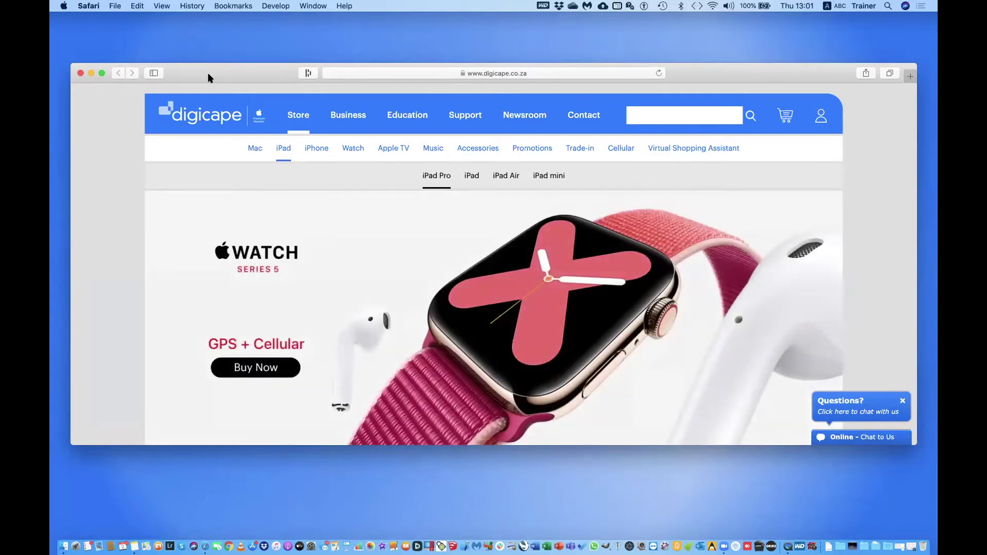
click(80, 73)
Enter "safari hints & tips" in Spotlight, run it as a web search in Safari, and dismiss Spotlight.
click(887, 6)
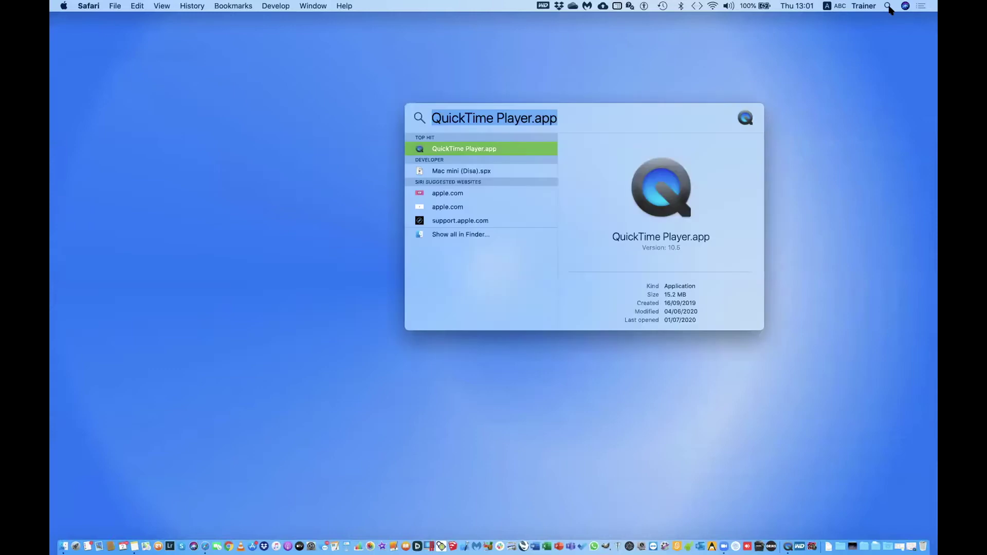
key(BackSpace)
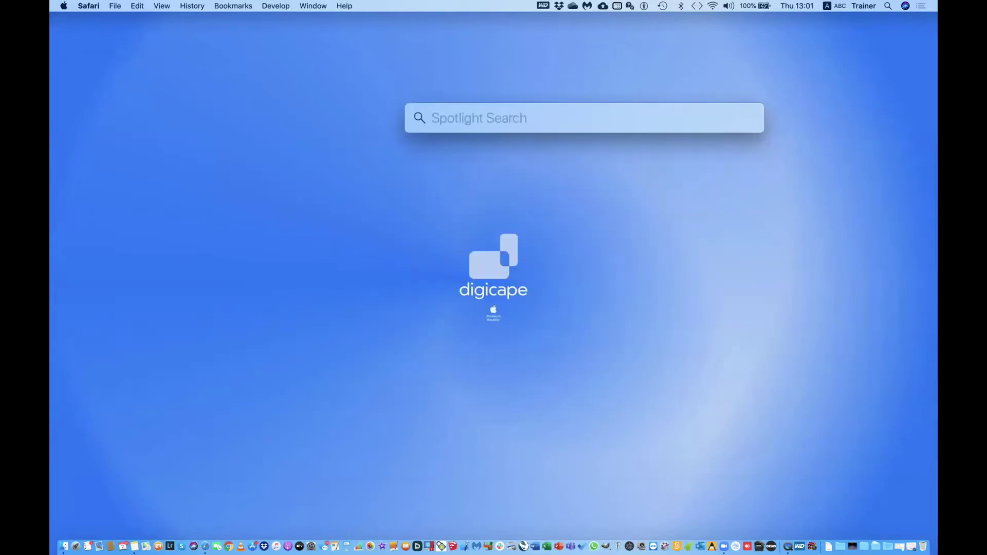
text(sa)
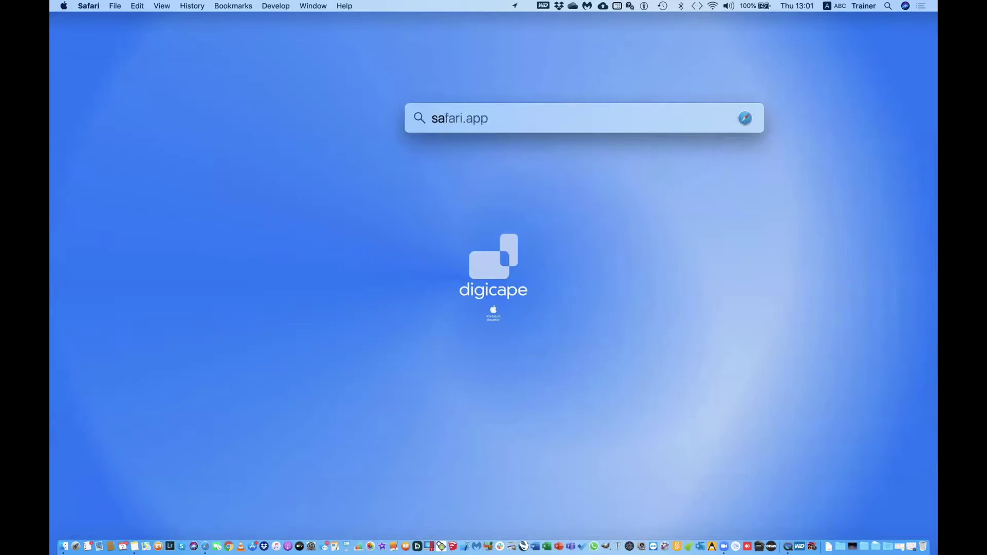
text(fari)
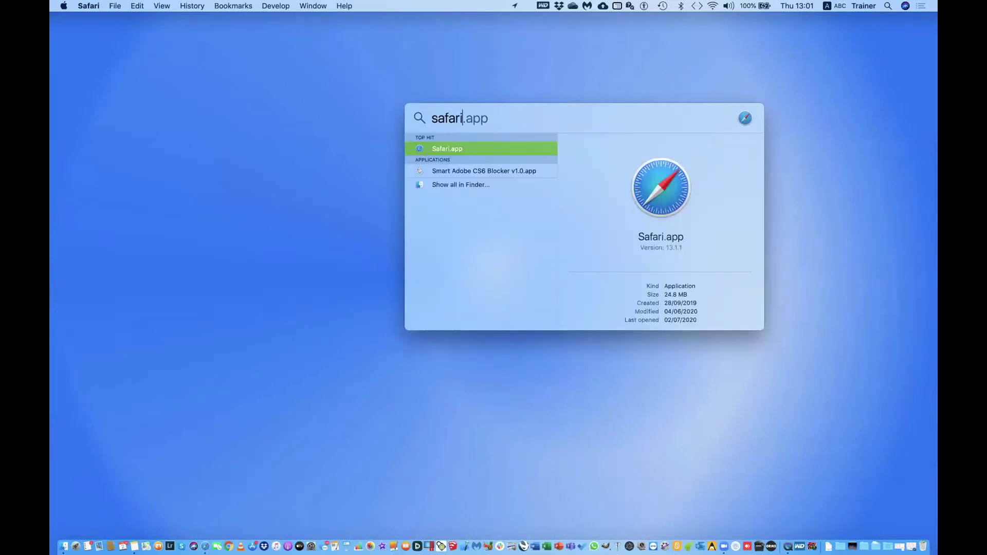
text( hist)
key(BackSpace)
key(BackSpace)
text(nts)
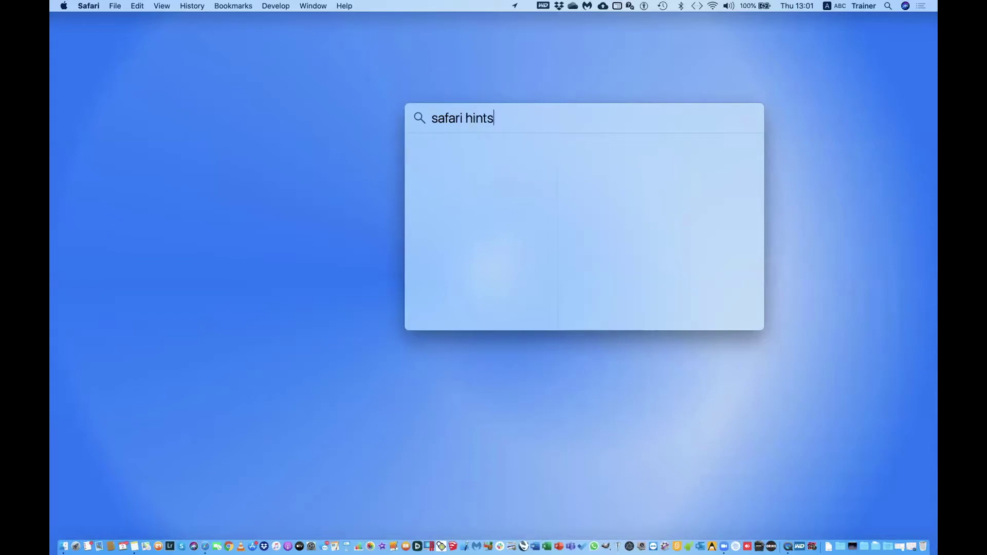
text( & tips)
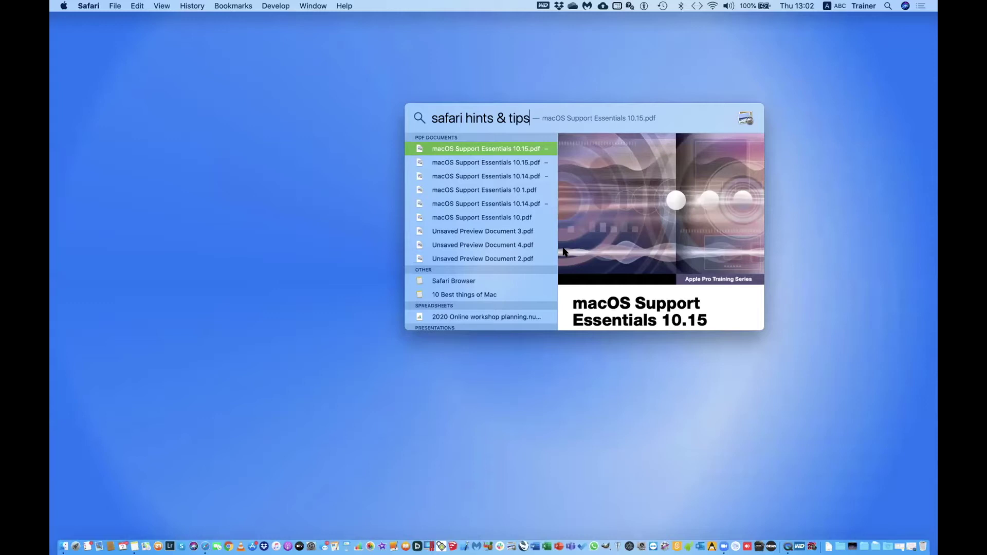
key(super)
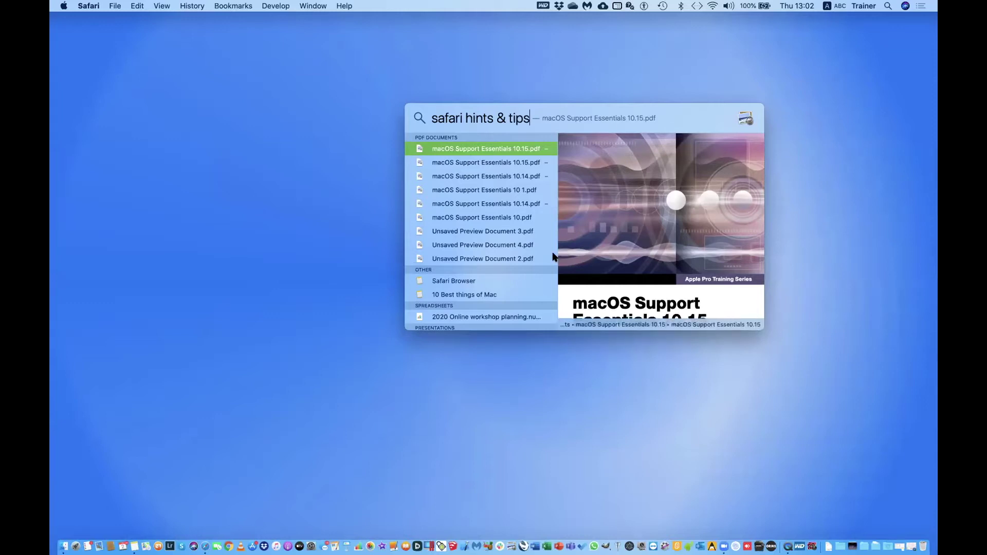
key(super+b)
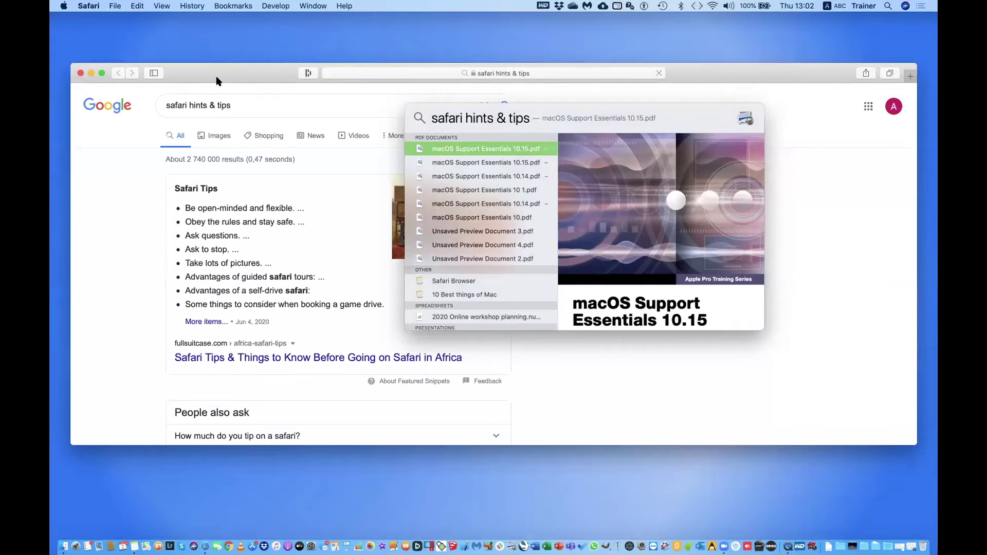
key(Escape)
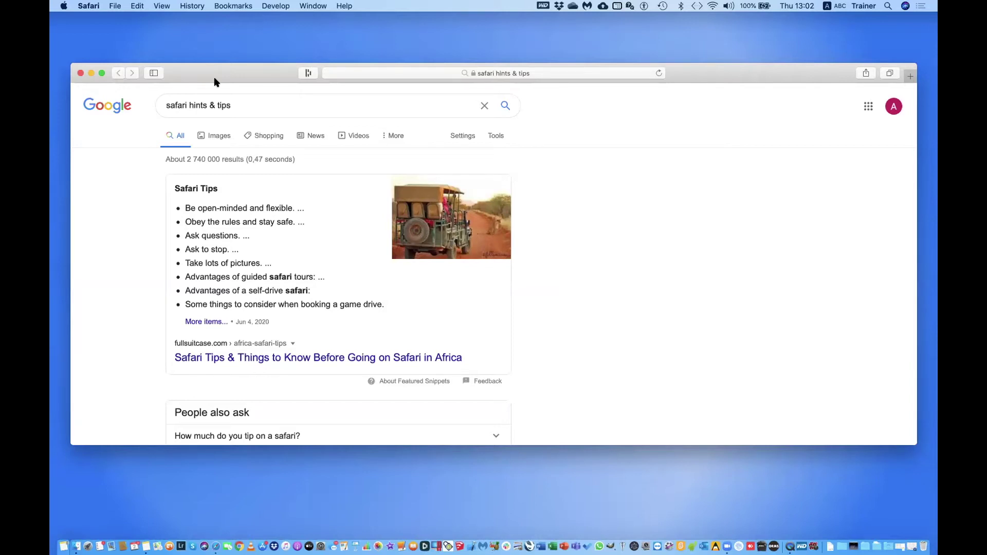
Close the search results window and open a new Safari window.
mouse_move(215, 83)
mouse_down()
mouse_move(233, 115)
mouse_move(218, 85)
mouse_up()
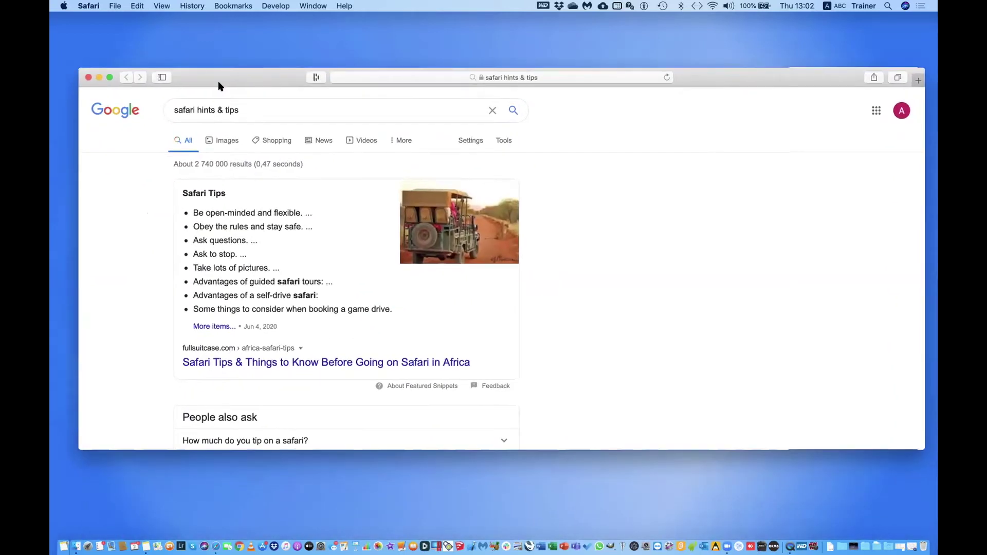
click(86, 77)
click(120, 7)
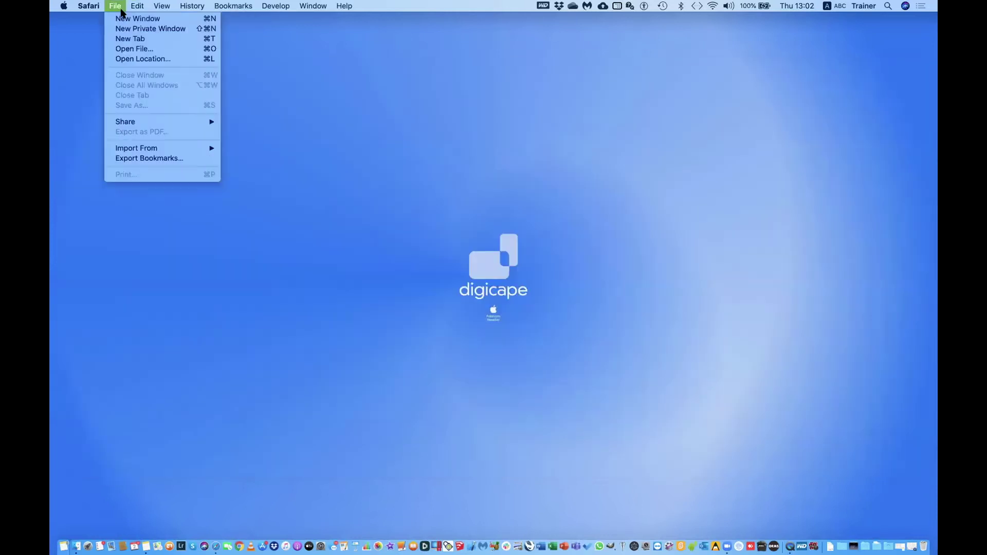
click(124, 19)
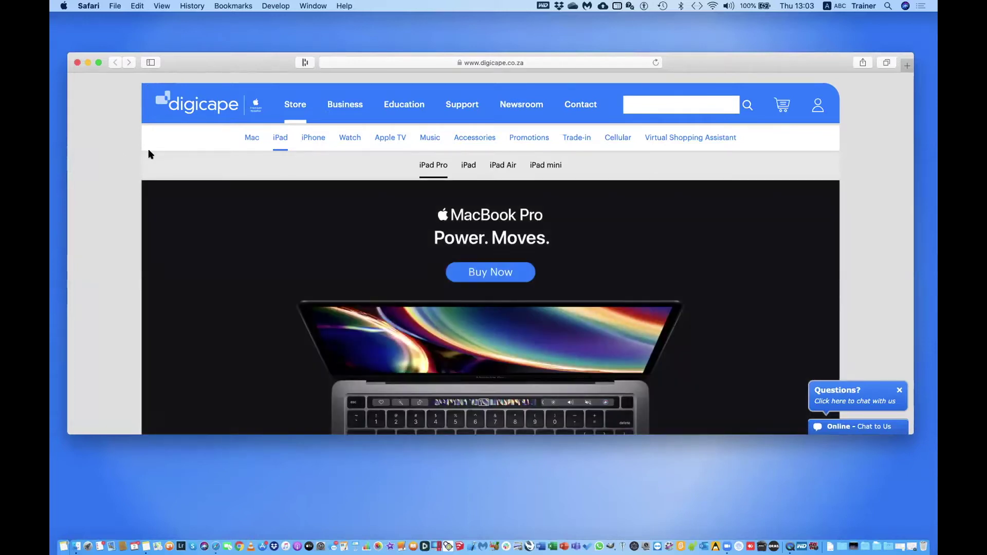
Show the Safari sidebar and switch it from the Reading List to the bookmarks.
click(155, 61)
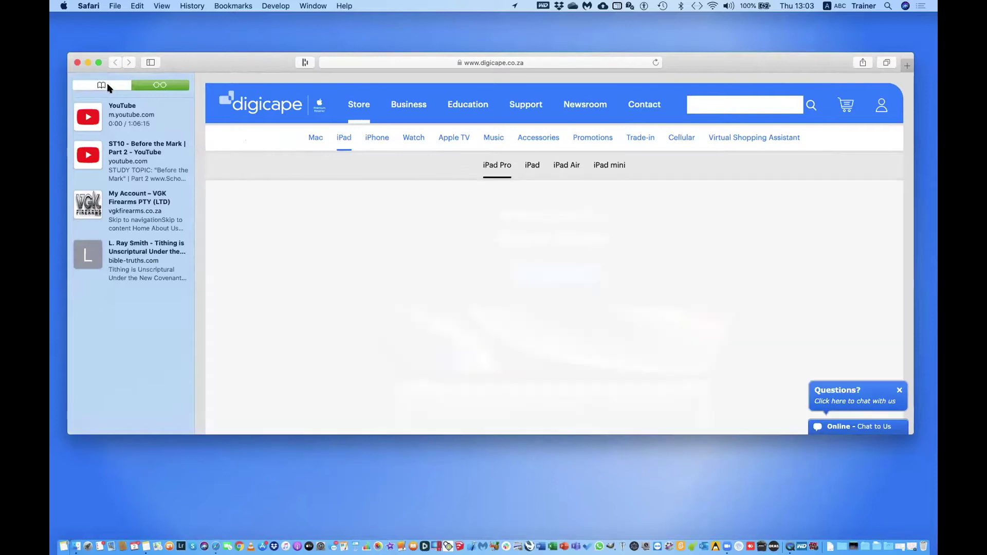
click(107, 86)
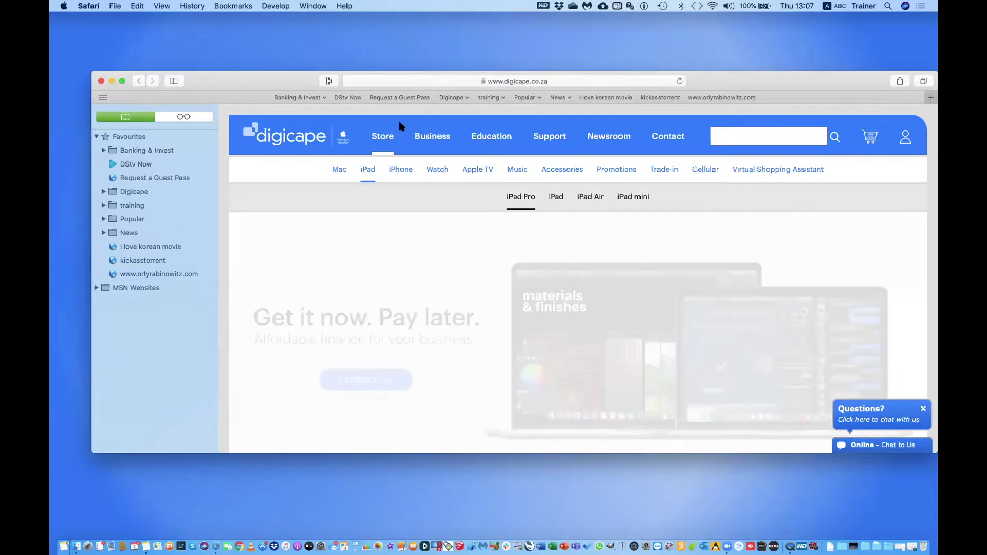
click(548, 78)
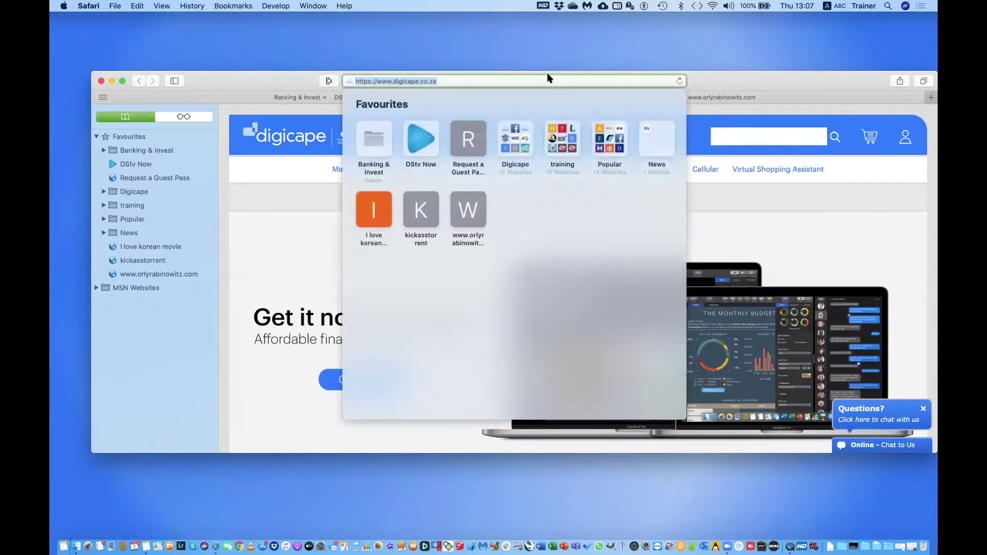
key(Right)
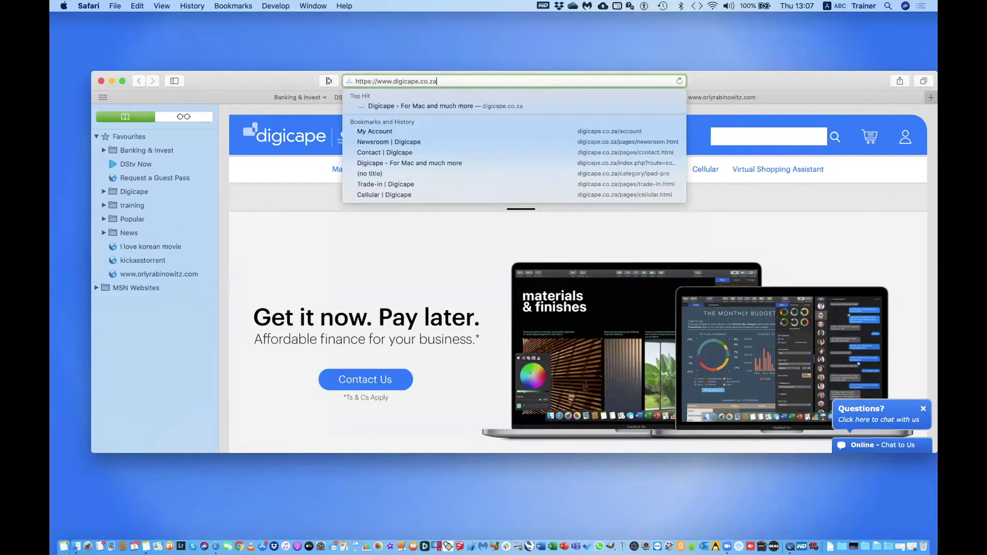
key(BackSpace)
key(BackSpace)
key(BackSpace)
key(BackSpace)
key(BackSpace)
key(BackSpace)
key(BackSpace)
key(BackSpace)
key(BackSpace)
key(BackSpace)
key(BackSpace)
key(BackSpace)
key(BackSpace)
key(BackSpace)
key(BackSpace)
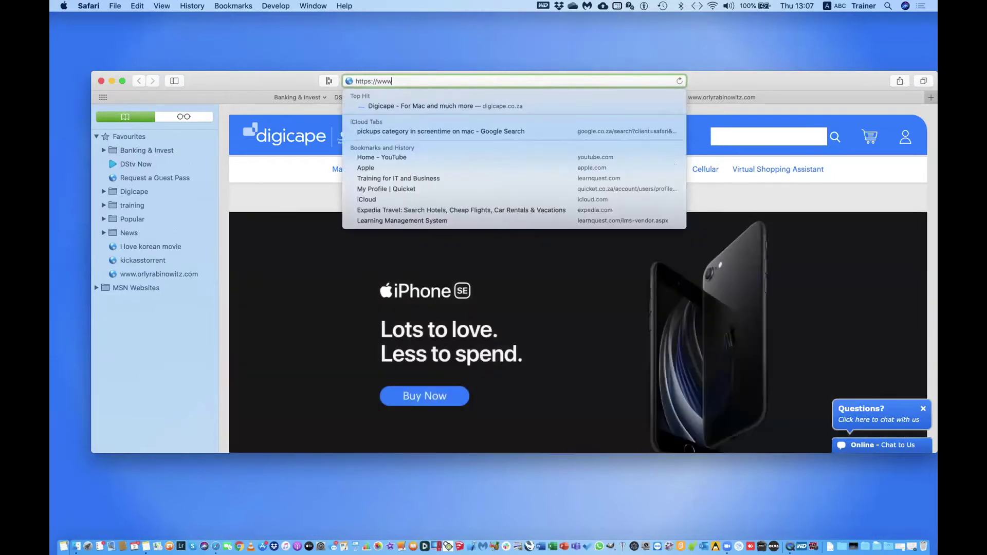
text(.fnb)
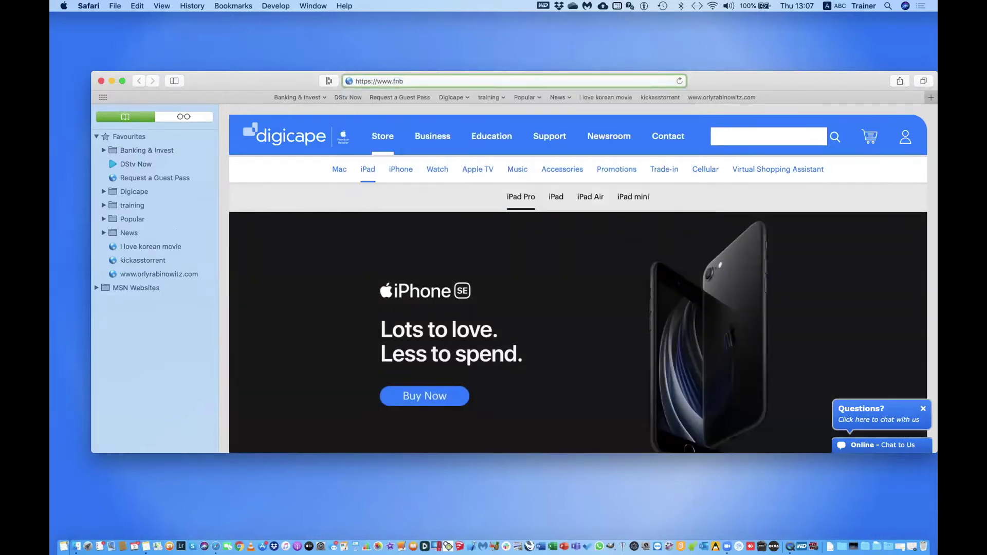
text(.co.za)
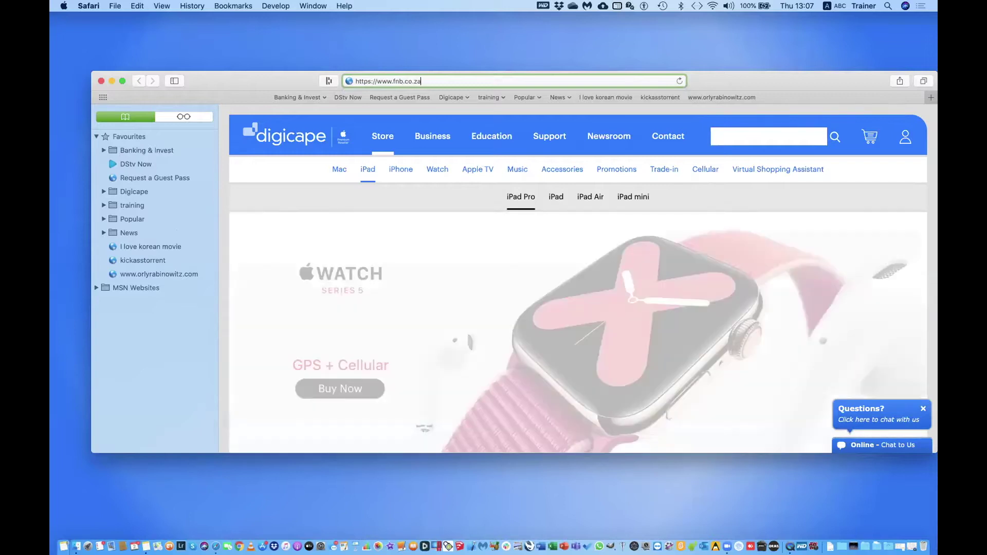
key(Return)
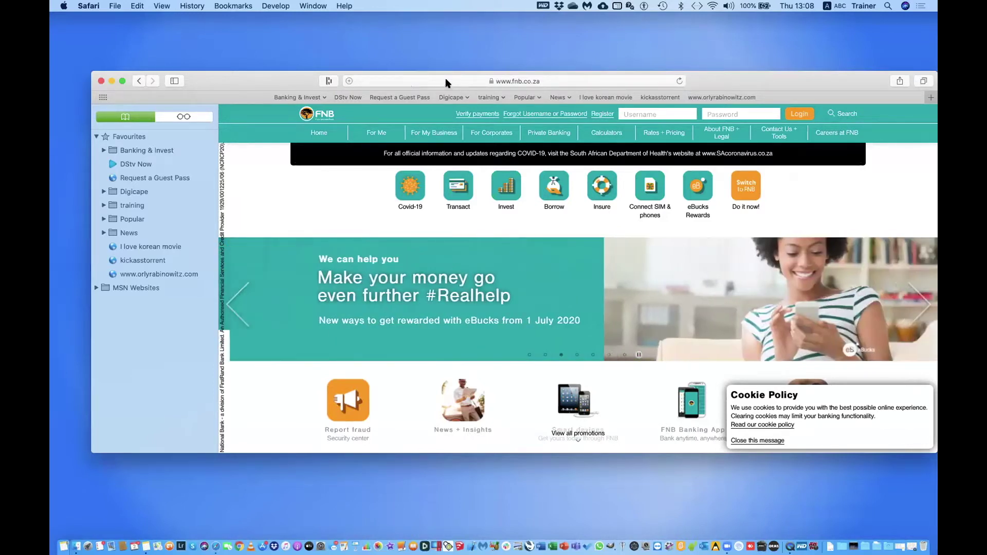
Add the FNB page to the Banking & Invest folder in Favourites.
click(446, 81)
drag(446, 80, 375, 86)
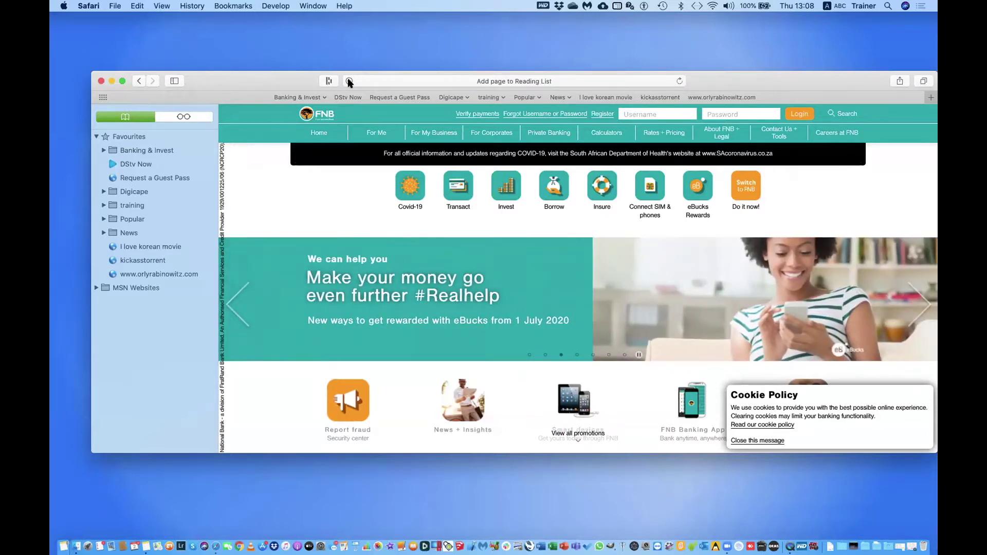
click(349, 81)
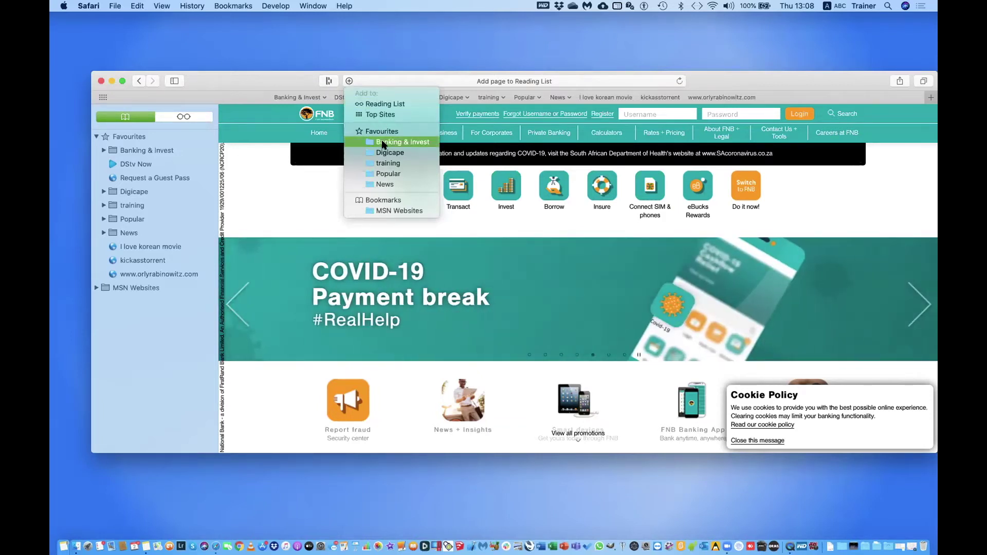
click(381, 142)
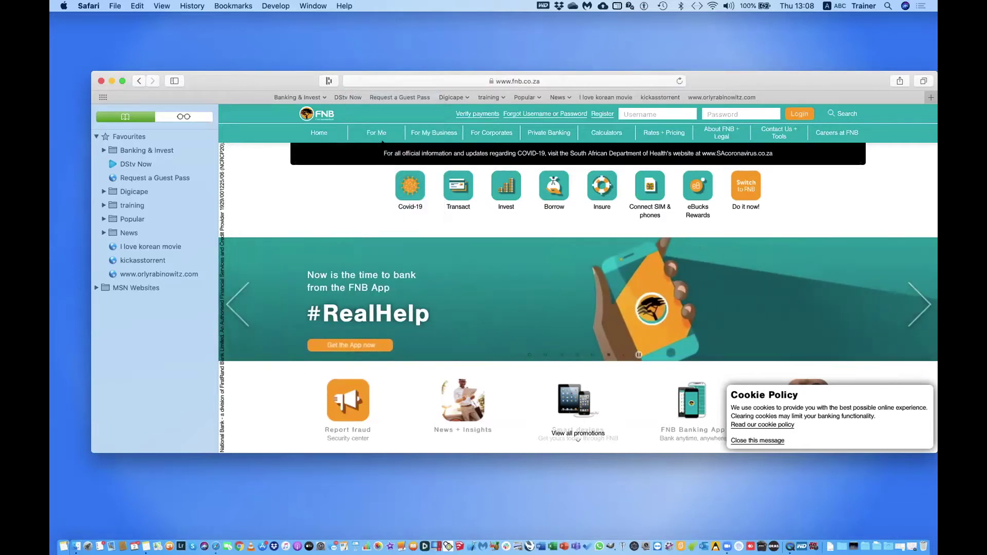
Replace the FNB domain in the web address with STANLIB's and load the STANLIB website.
click(518, 85)
click(415, 81)
drag(415, 80, 392, 81)
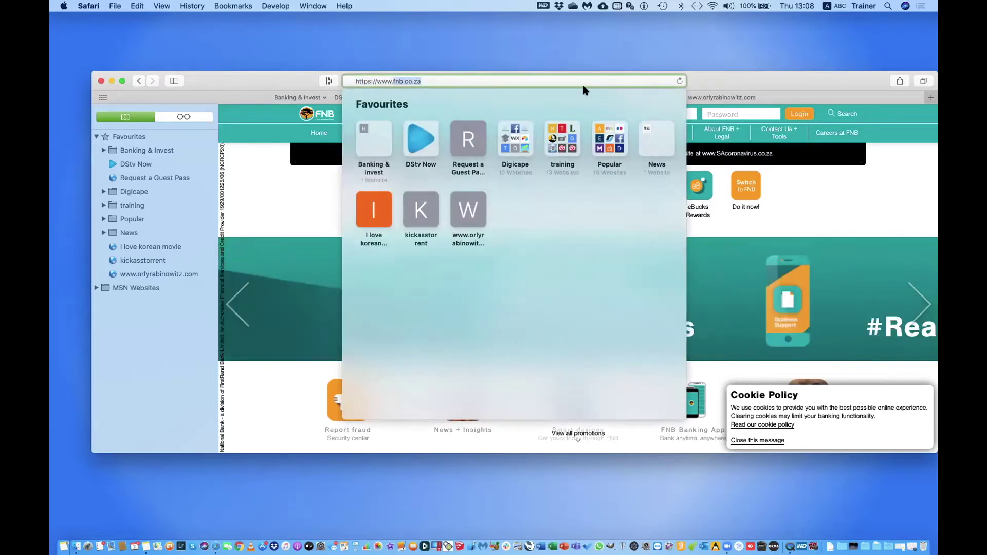
key(BackSpace)
text(lib.co.za)
key(Return)
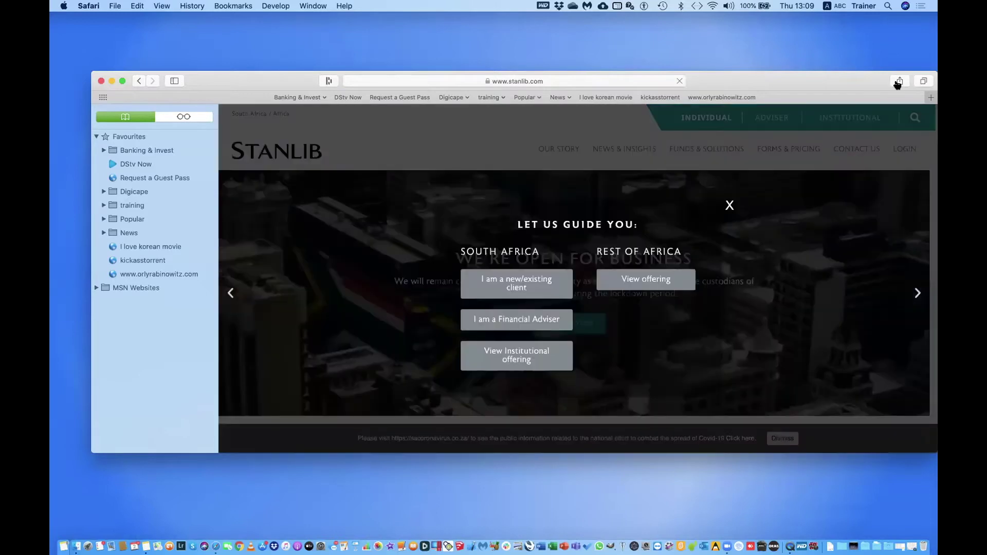
Bookmark the STANLIB page in the Banking & Invest folder, shortening the bookmark's name to STANLIB.
click(897, 84)
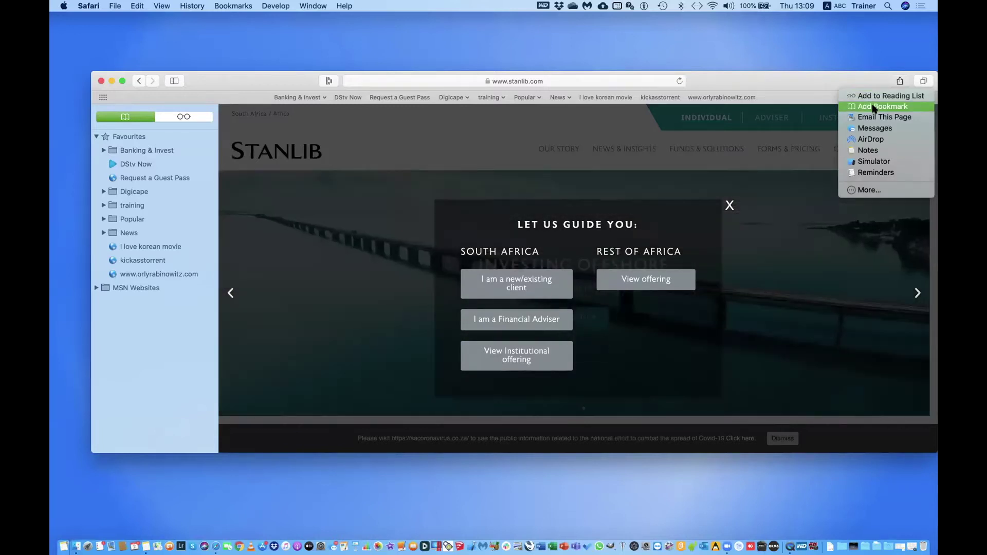
click(872, 107)
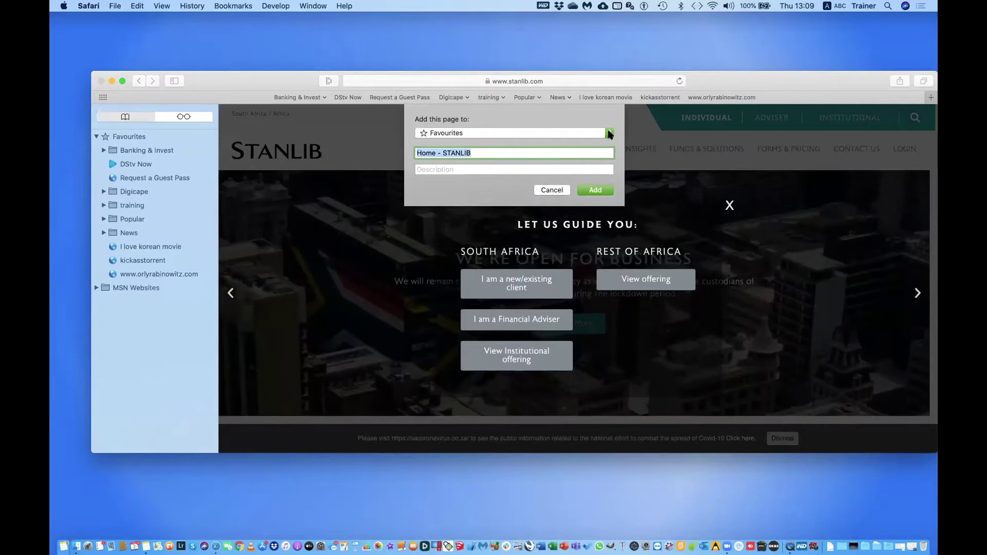
click(609, 133)
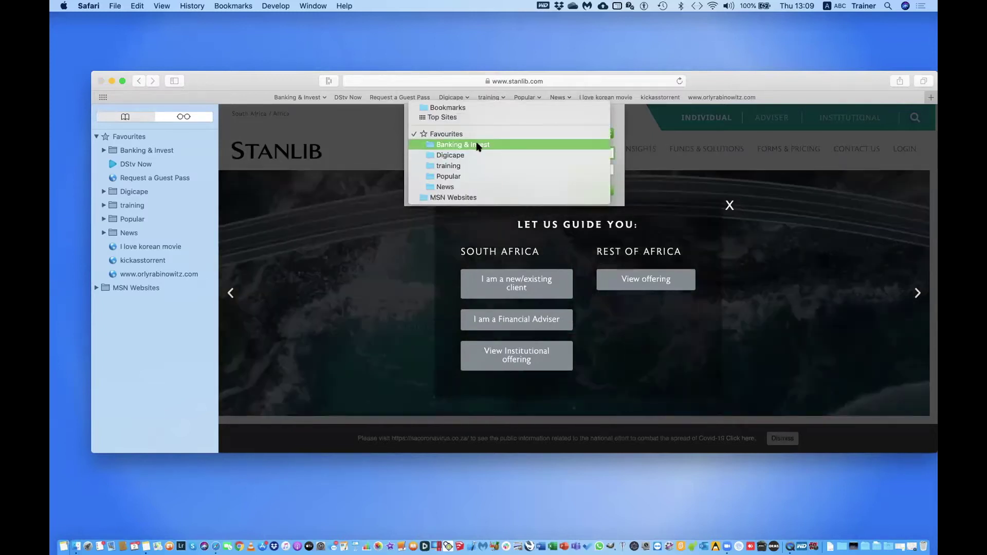
click(477, 145)
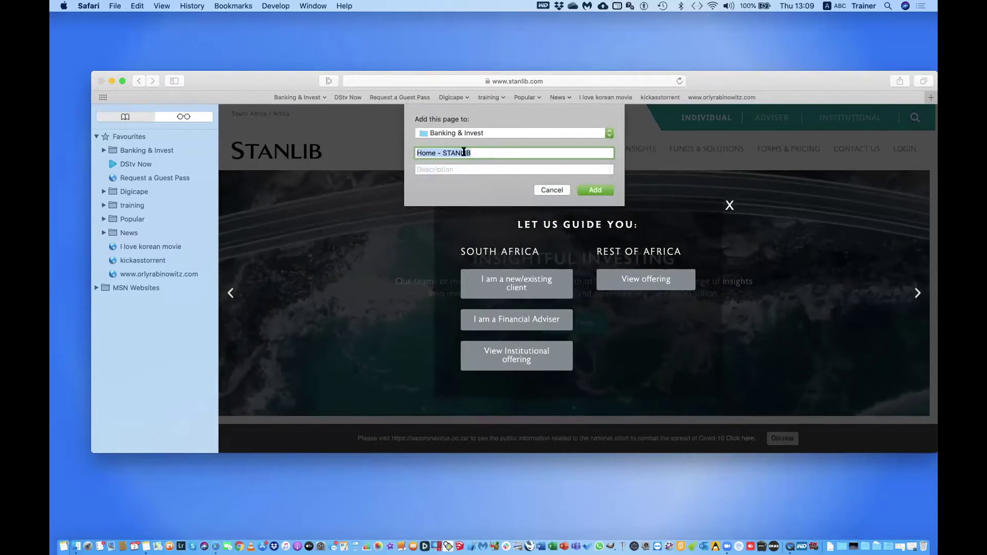
click(441, 153)
key(BackSpace)
key(BackSpace)
key(BackSpace)
key(BackSpace)
key(BackSpace)
key(BackSpace)
key(BackSpace)
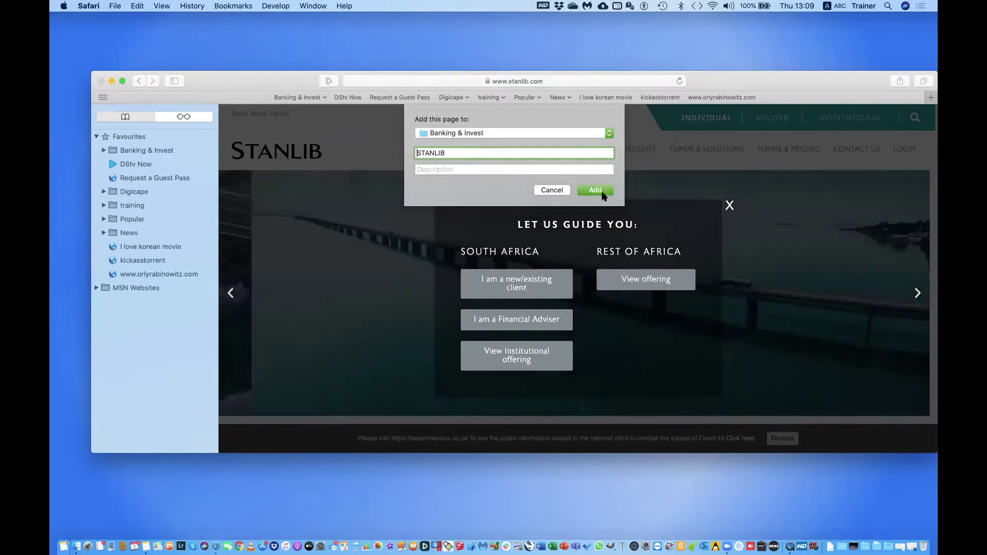
click(604, 191)
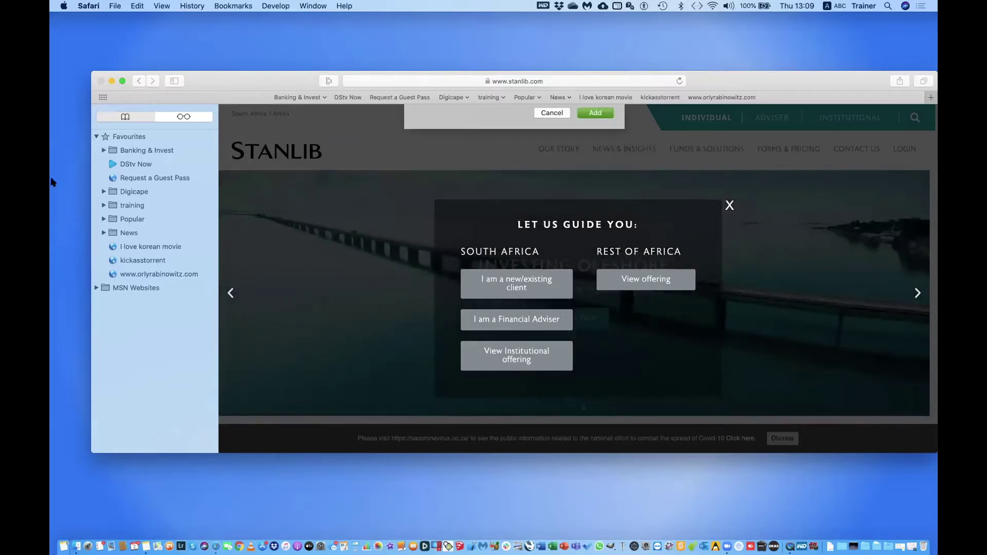
Rename the First National Bank bookmark in the Banking & Invest folder to FNB.
click(104, 150)
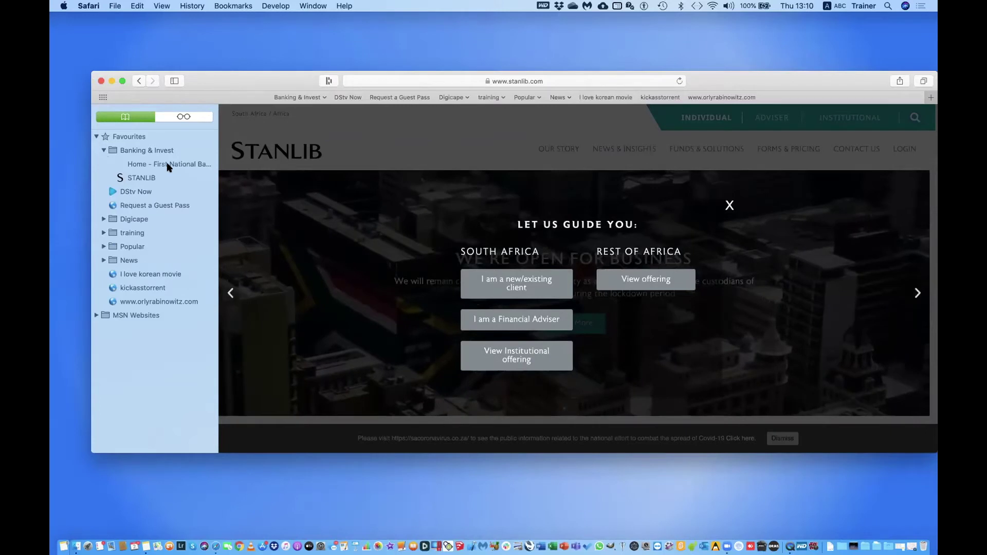
right_click(169, 166)
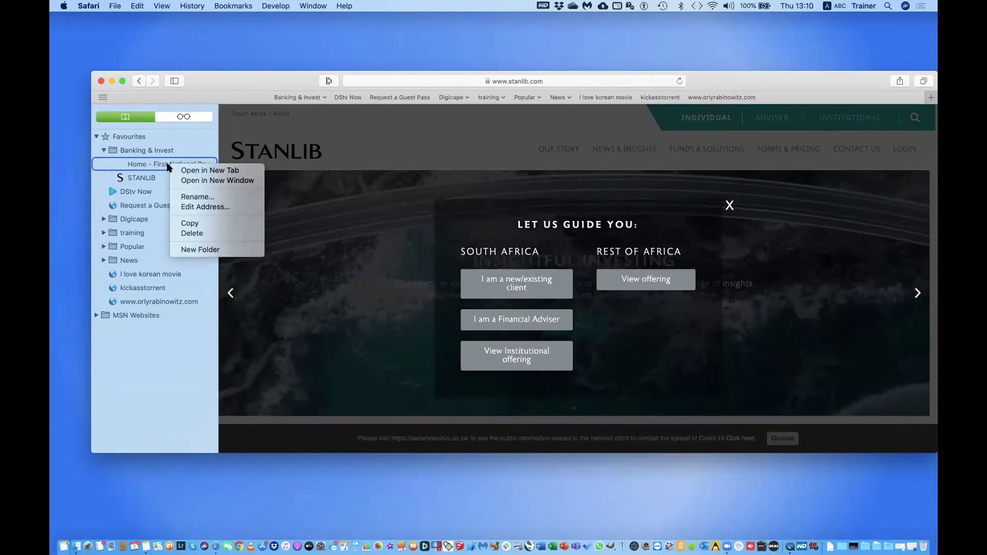
click(187, 197)
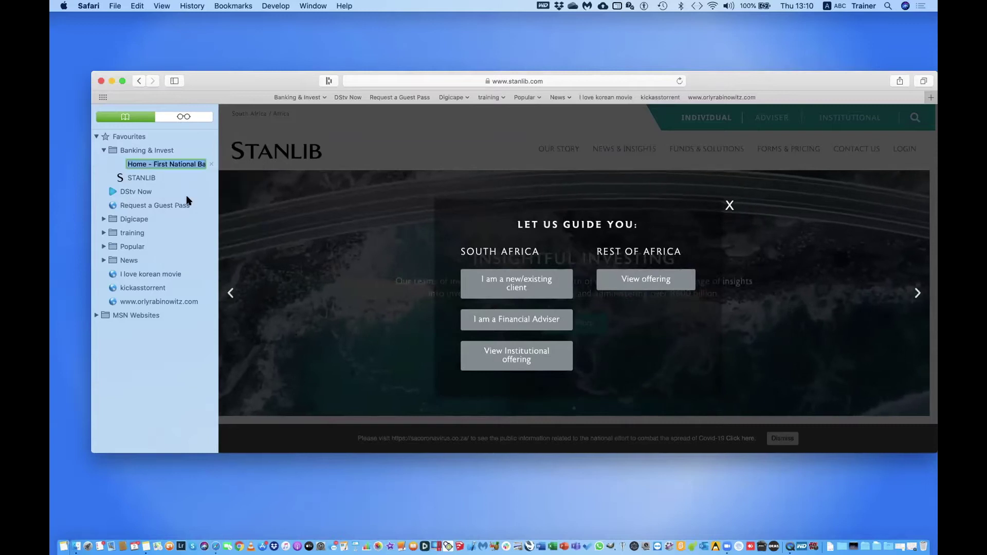
key(BackSpace)
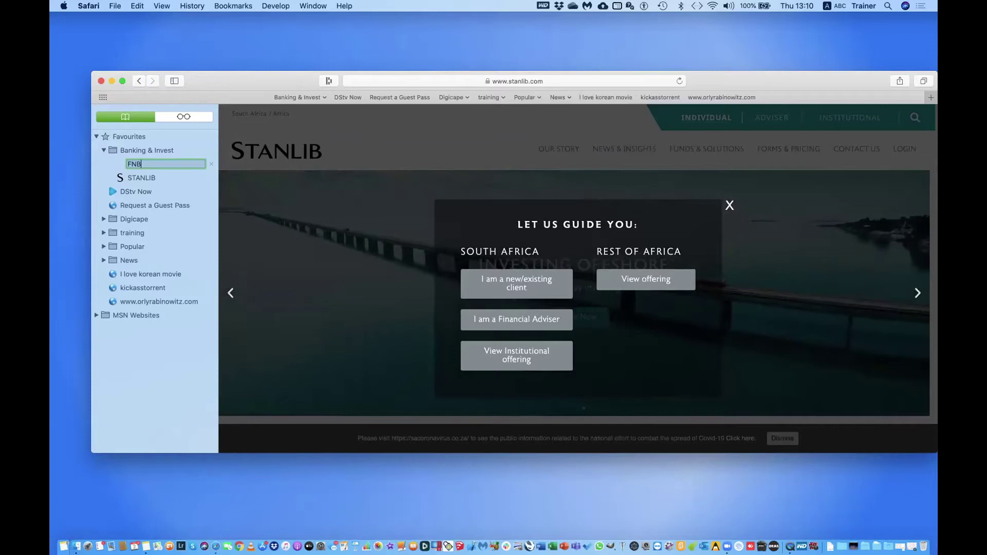
key(Return)
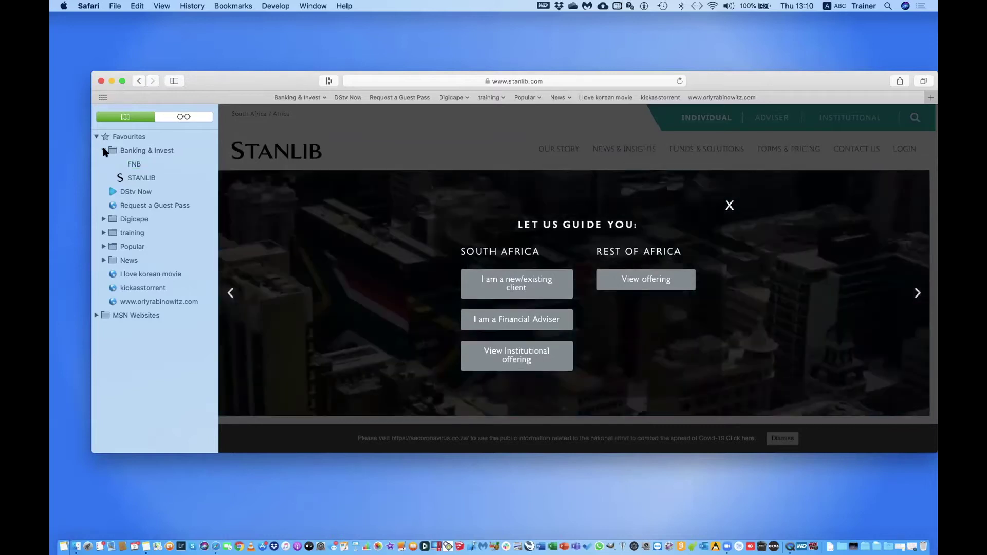
click(104, 150)
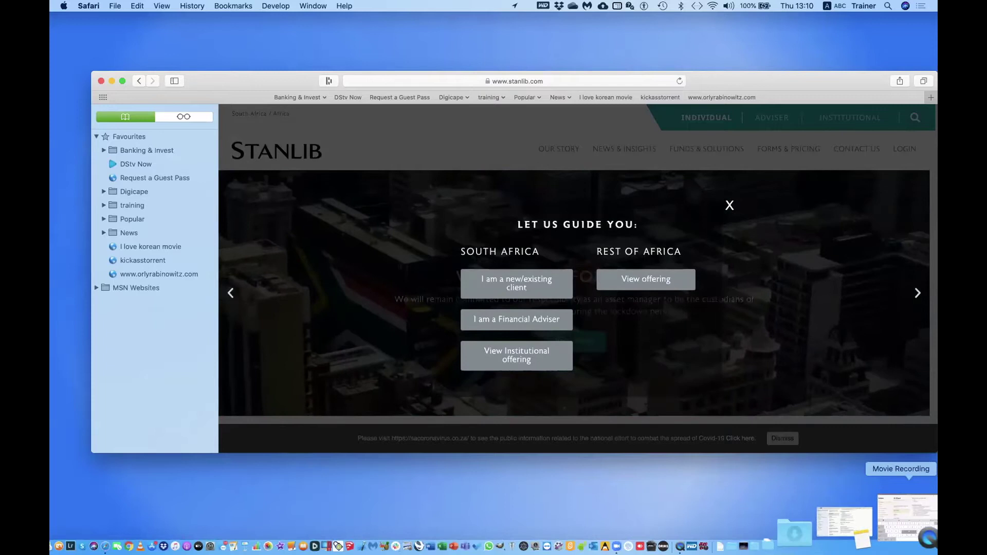
Switch to the QuickTime Player movie recording to view the mirrored iPad's Safari Favourites, and minimise it when done.
click(909, 515)
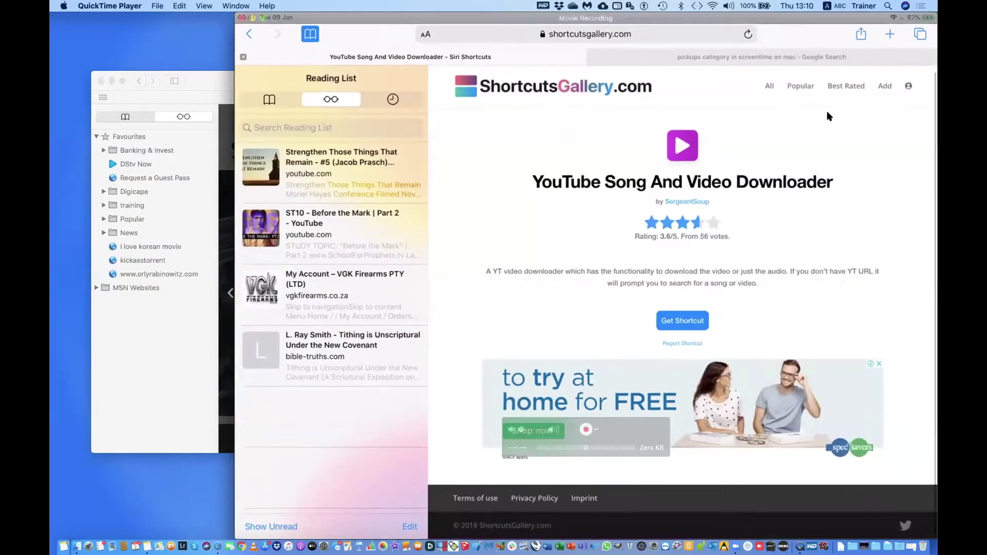
drag(747, 50, 747, 56)
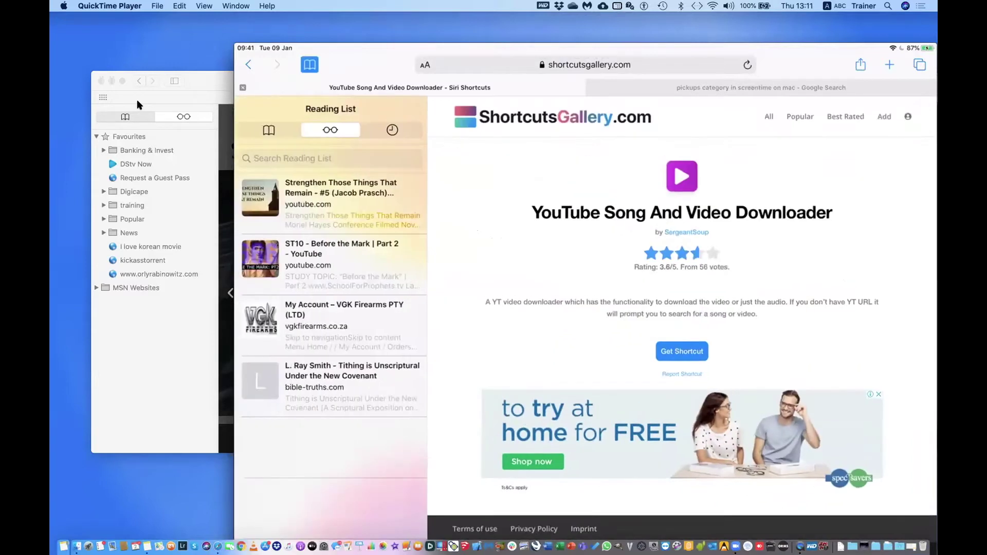
mouse_move(282, 155)
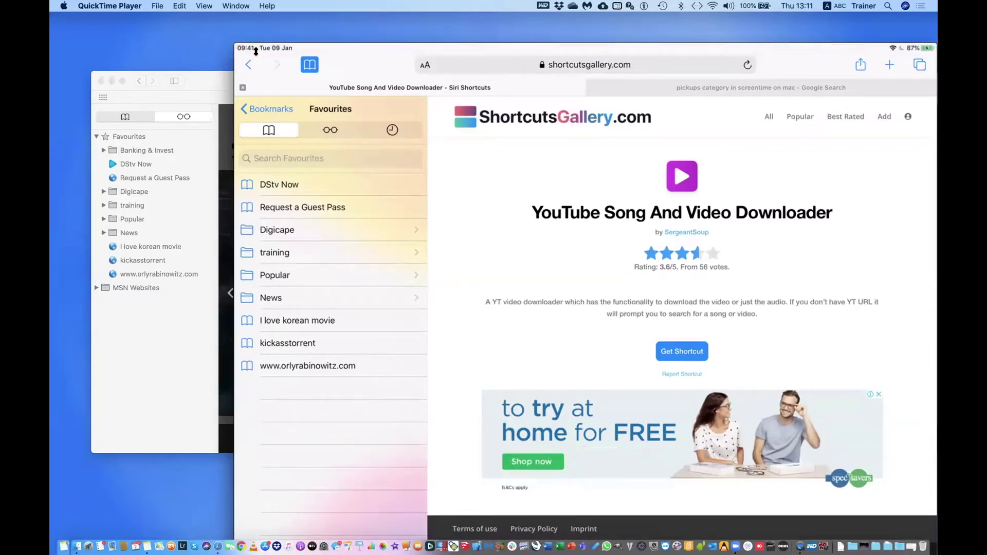
mouse_move(250, 52)
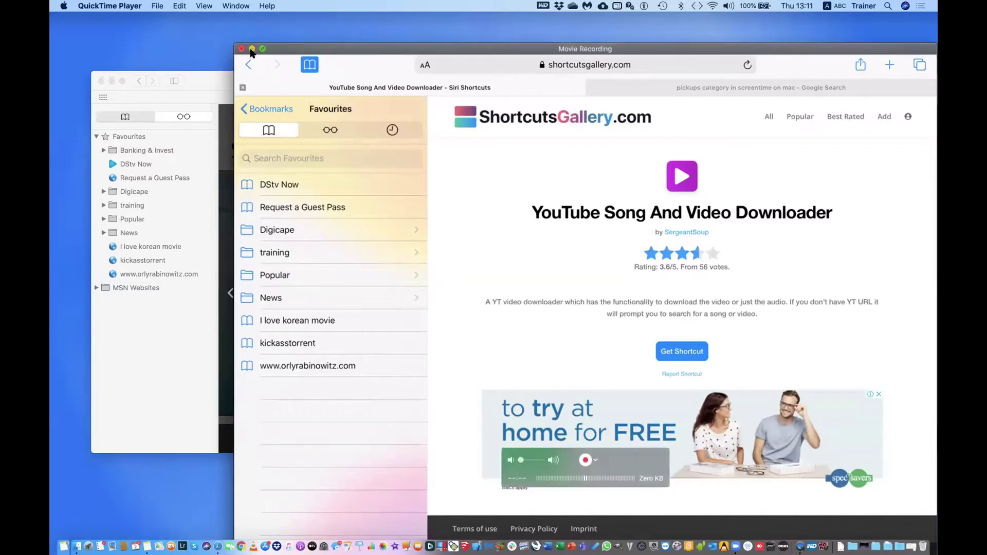
click(251, 49)
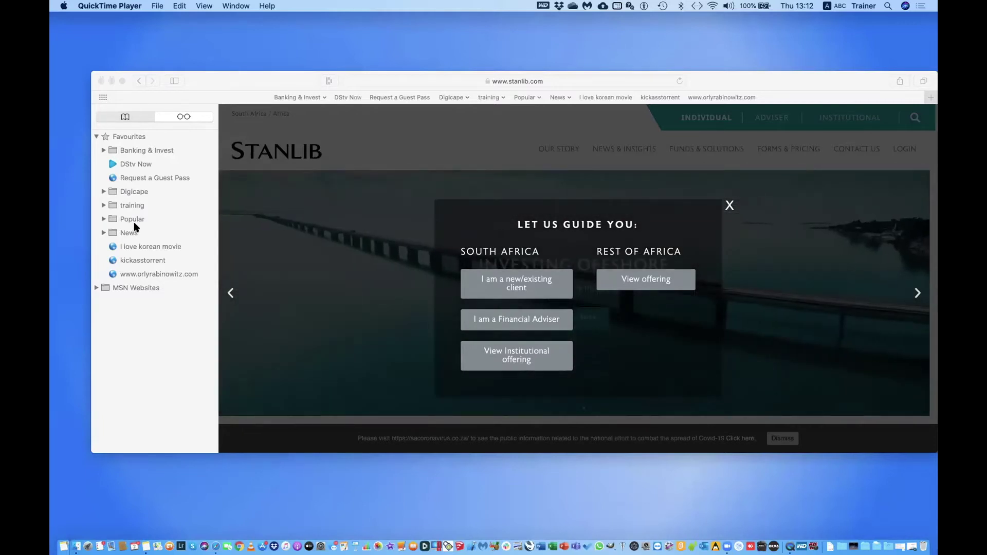
Check the contents of the Digicape and training folders in Safari's Favourites, leaving both collapsed.
click(103, 192)
click(104, 192)
click(103, 205)
click(104, 205)
click(164, 207)
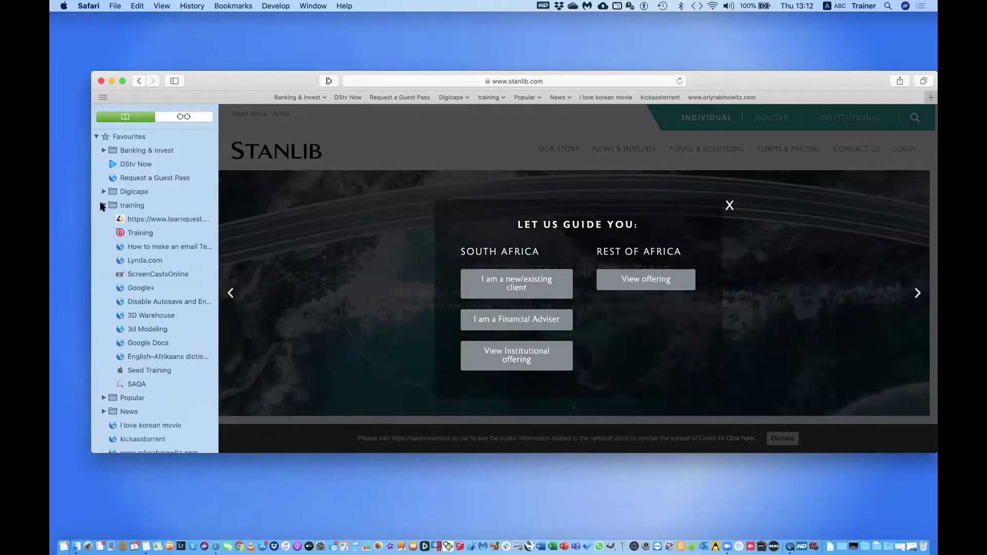
click(103, 205)
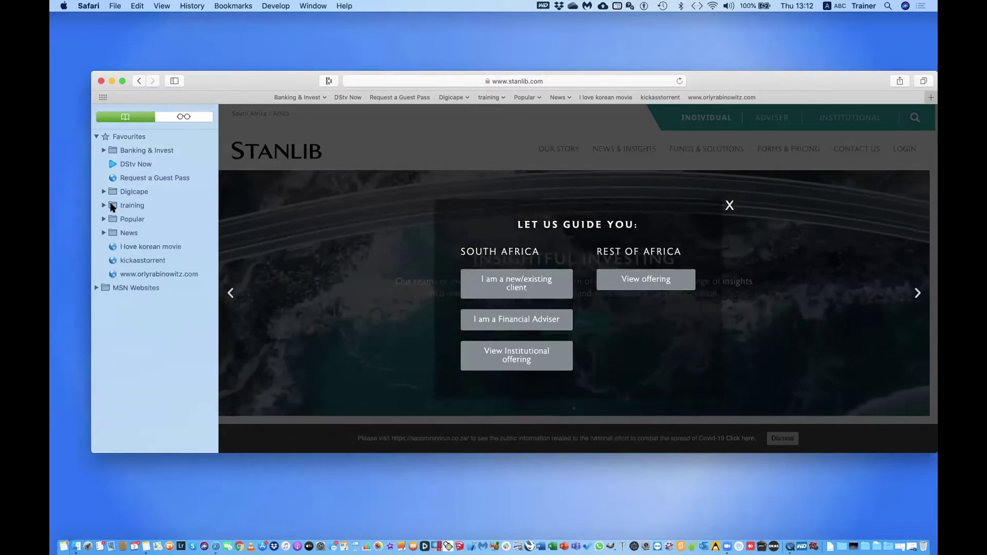
Open the training folder on its own to browse its bookmarks, and return to the full bookmark list.
double_click(111, 205)
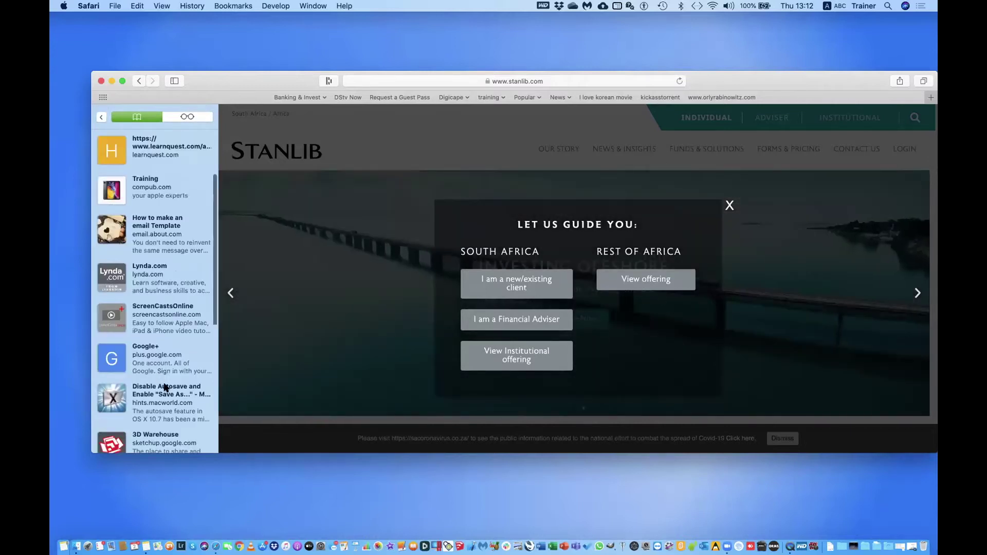
scroll(165, 388, down, 5)
scroll(164, 388, up, 6)
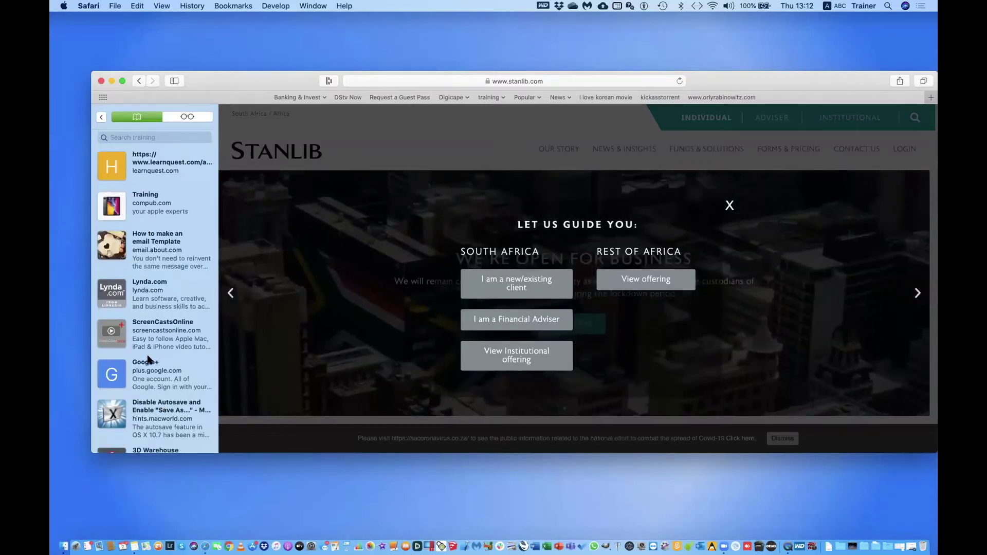
scroll(172, 282, down, 1)
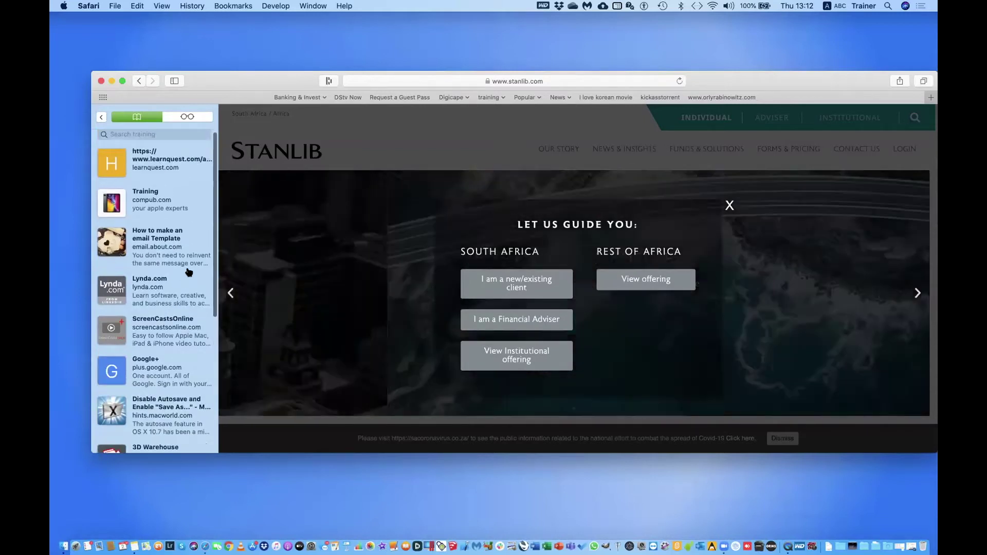
scroll(182, 277, down, 2)
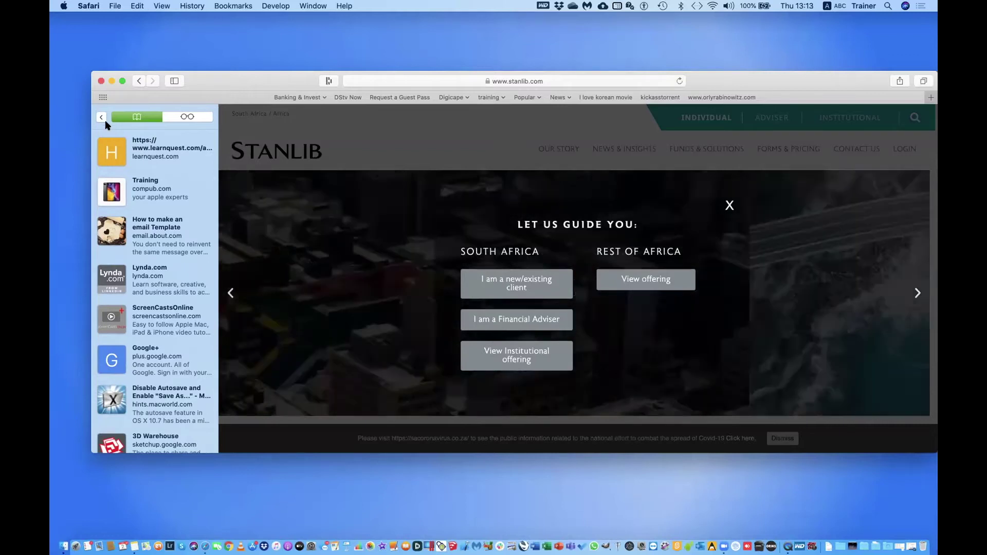
click(102, 117)
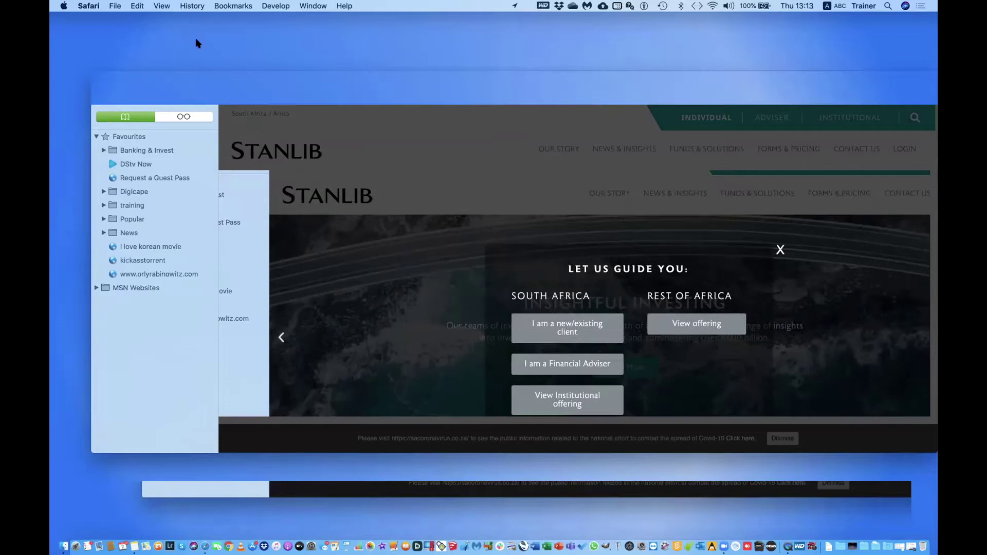
Switch to Finder, moving the Safari window aside and closing the Finder Recents window.
mouse_move(242, 83)
mouse_down()
mouse_move(199, 40)
mouse_move(229, 35)
mouse_move(235, 83)
mouse_up()
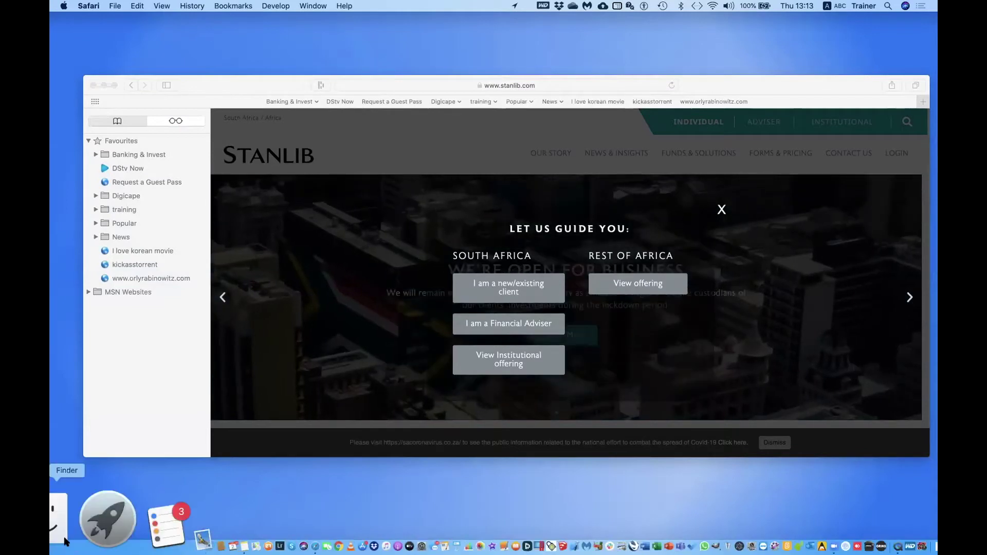
key(super+n)
click(207, 82)
drag(207, 82, 249, 140)
drag(349, 101, 649, 24)
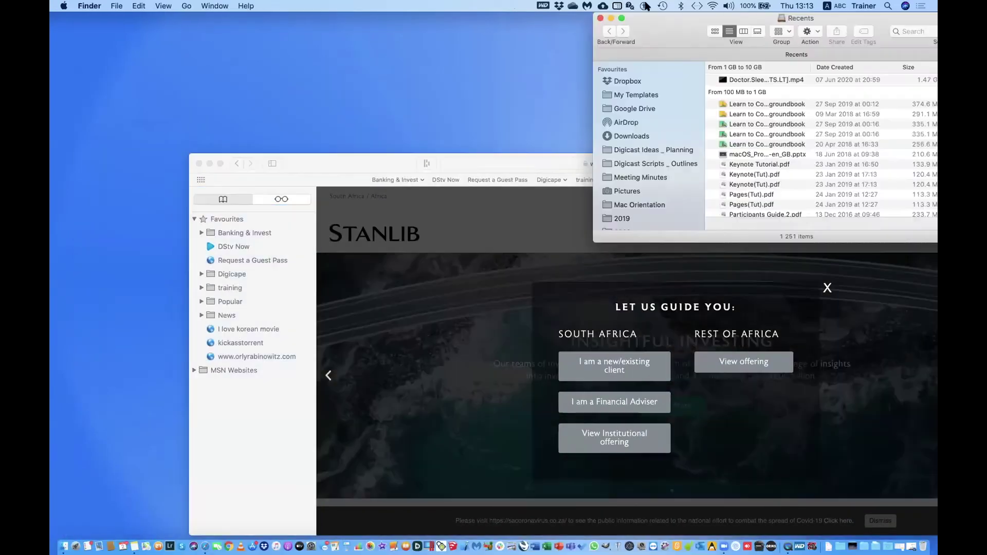
drag(746, 24, 771, 89)
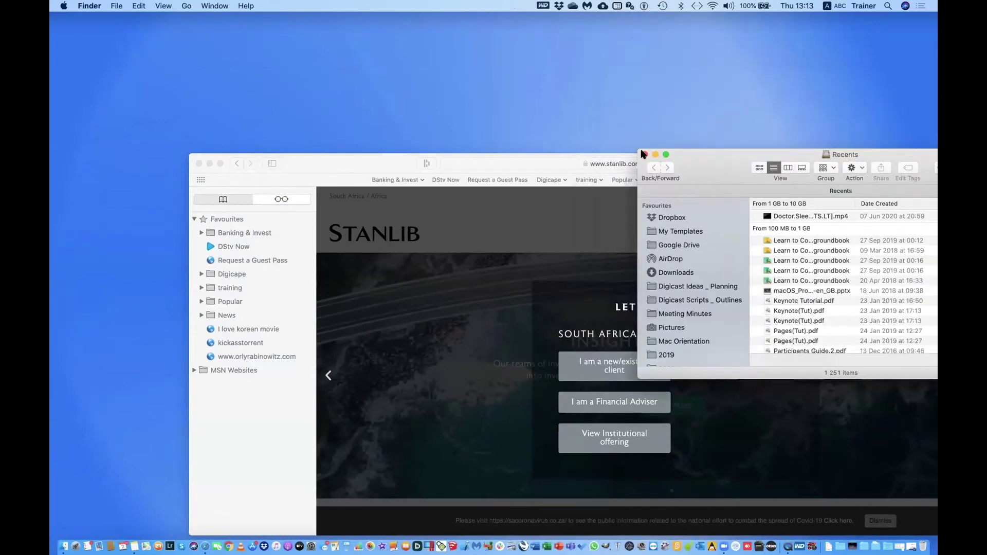
key(super+w)
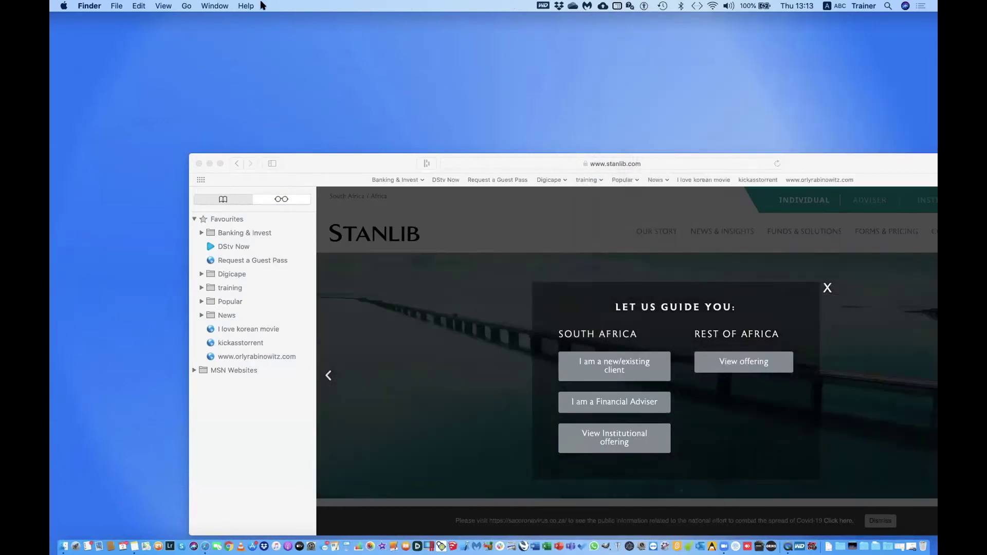
Open macOS Help, follow its link to the macOS Support website, and close the macOS User Guide.
click(249, 5)
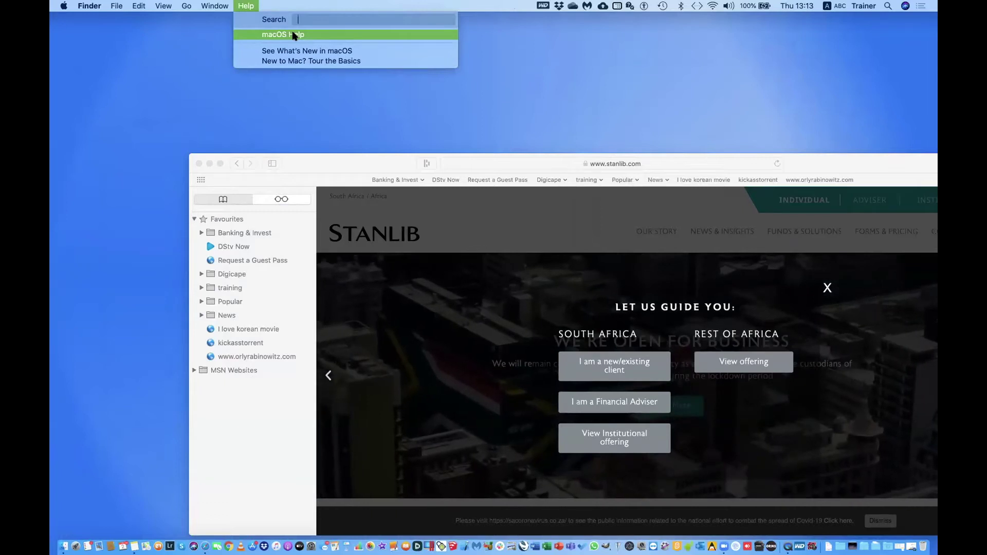
click(295, 34)
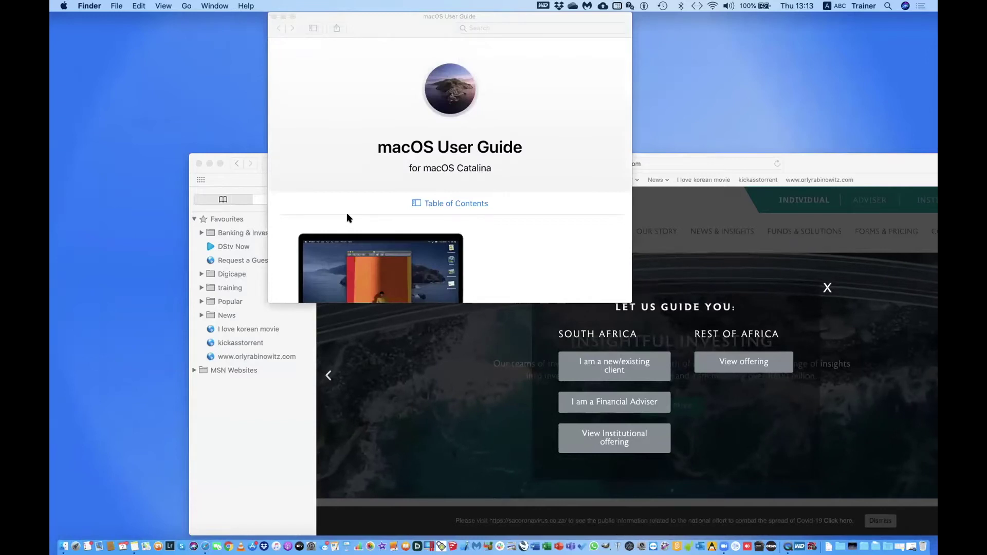
scroll(346, 216, down, 3)
scroll(346, 215, down, 15)
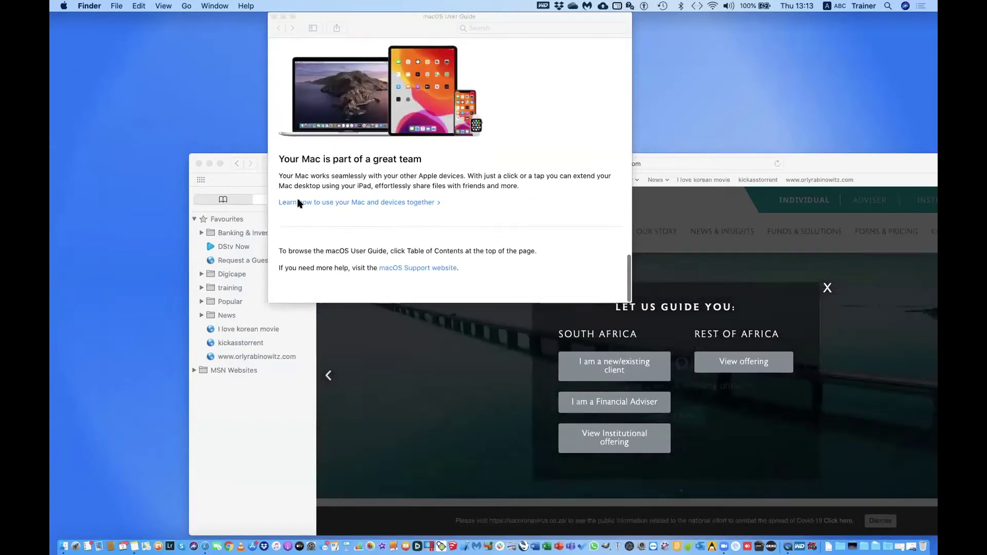
click(411, 270)
click(411, 270)
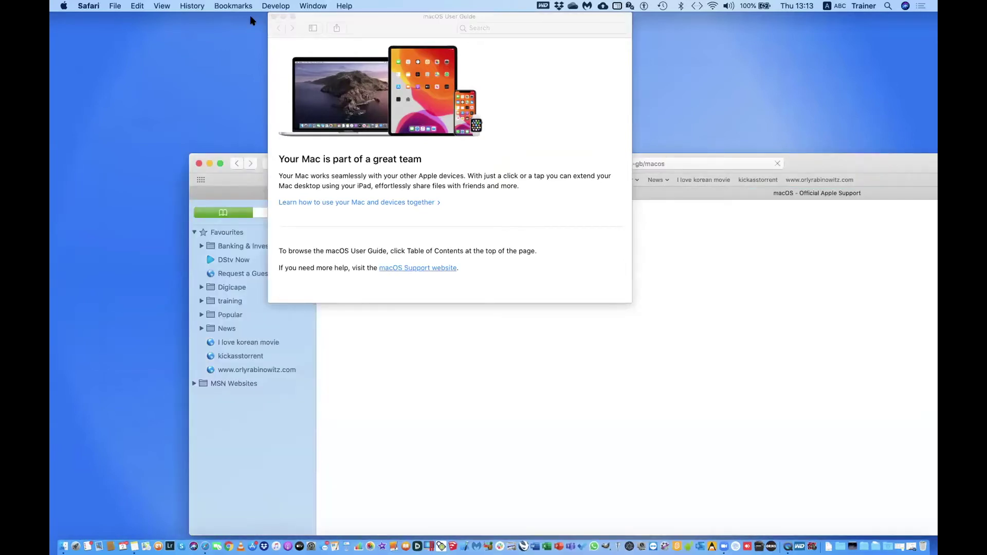
click(274, 17)
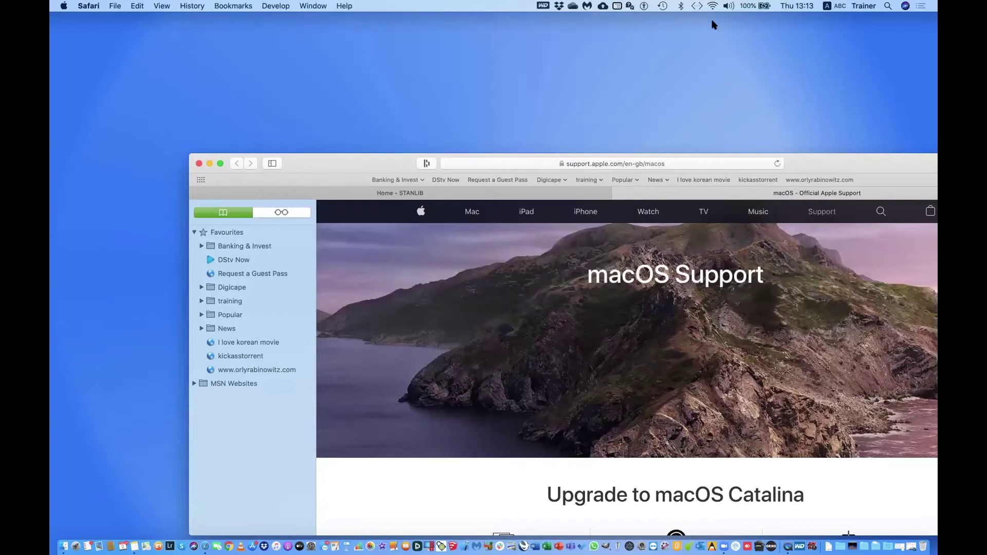
Look through the macOS Support page for a help topic among the macOS Catalina features.
drag(710, 155, 621, 15)
scroll(621, 276, down, 10)
scroll(620, 276, up, 2)
scroll(620, 276, down, 15)
scroll(620, 273, up, 8)
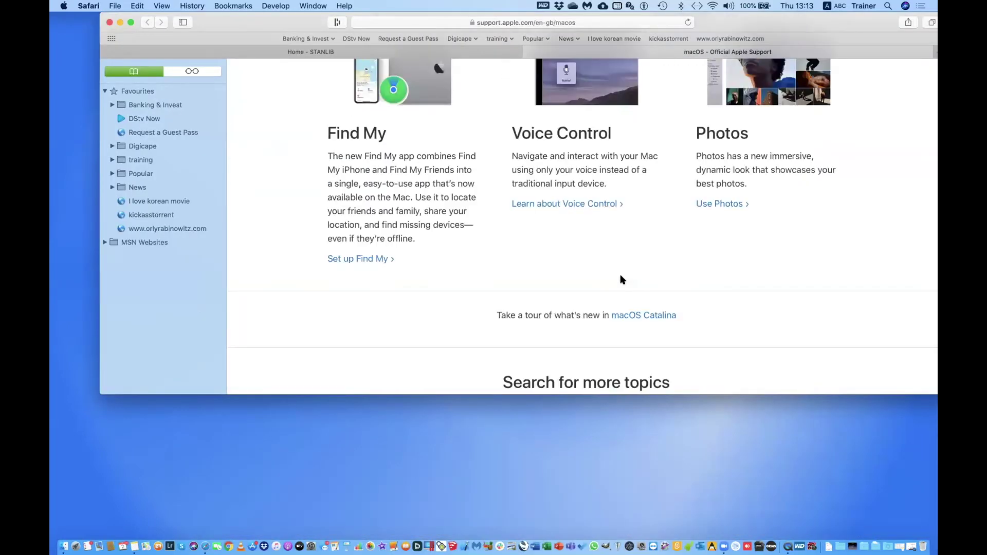
scroll(621, 278, up, 10)
scroll(620, 278, down, 2)
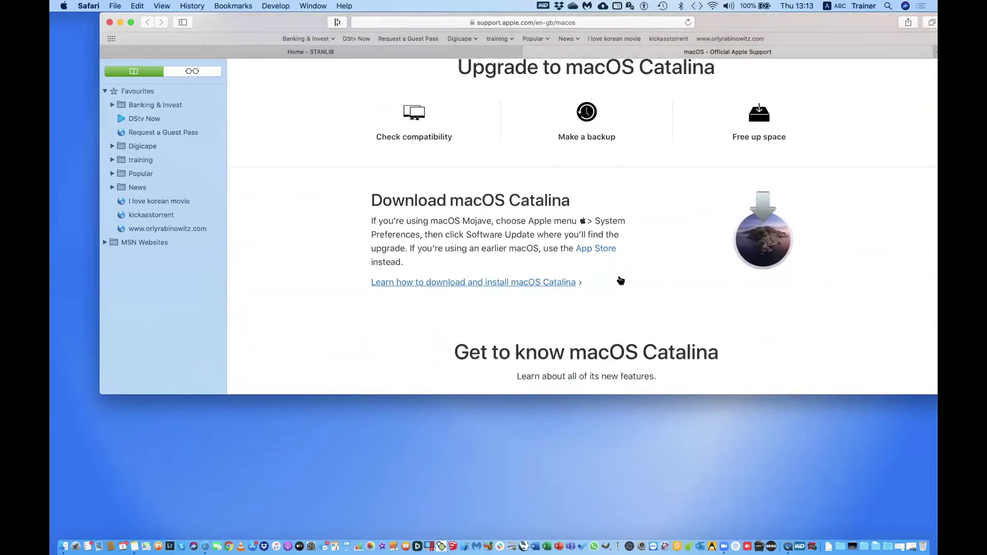
scroll(620, 280, down, 12)
scroll(620, 276, down, 4)
scroll(622, 278, up, 3)
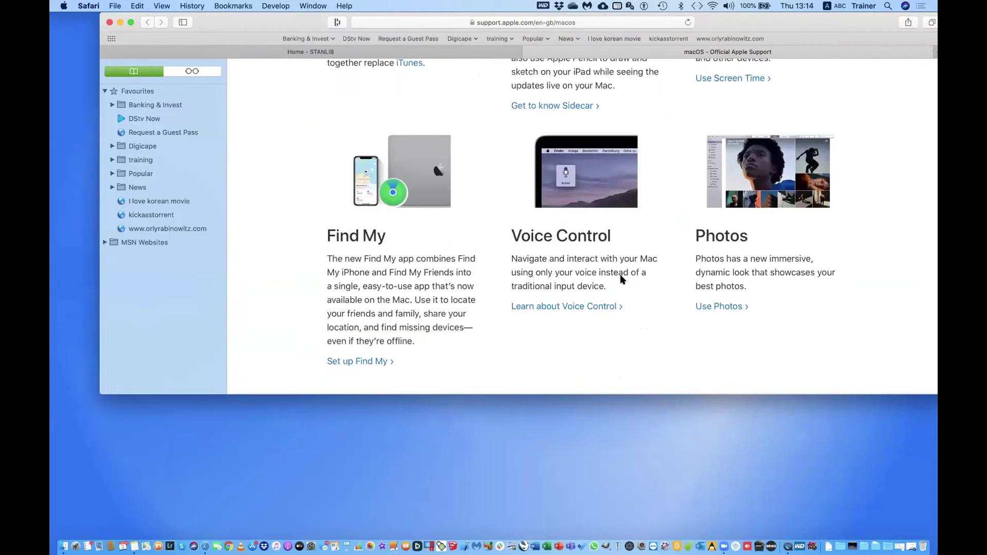
scroll(621, 279, down, 2)
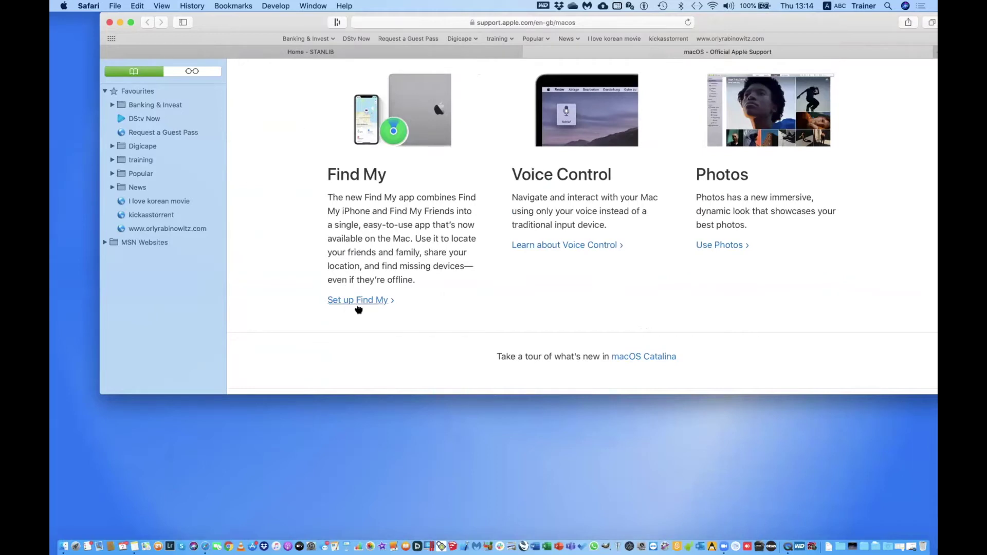
Open the Set up Find My article and add it to the training folder in Favourites.
click(351, 301)
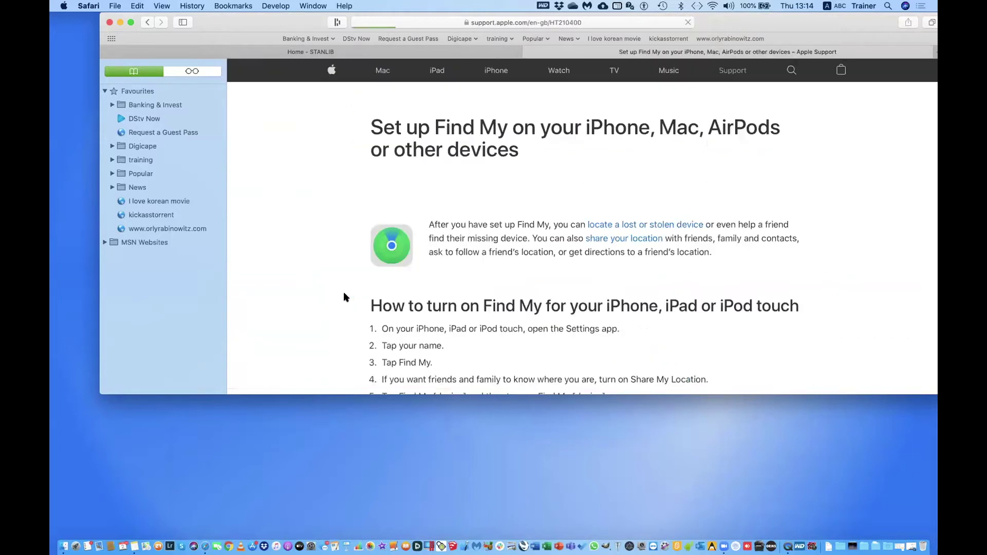
drag(246, 50, 236, 91)
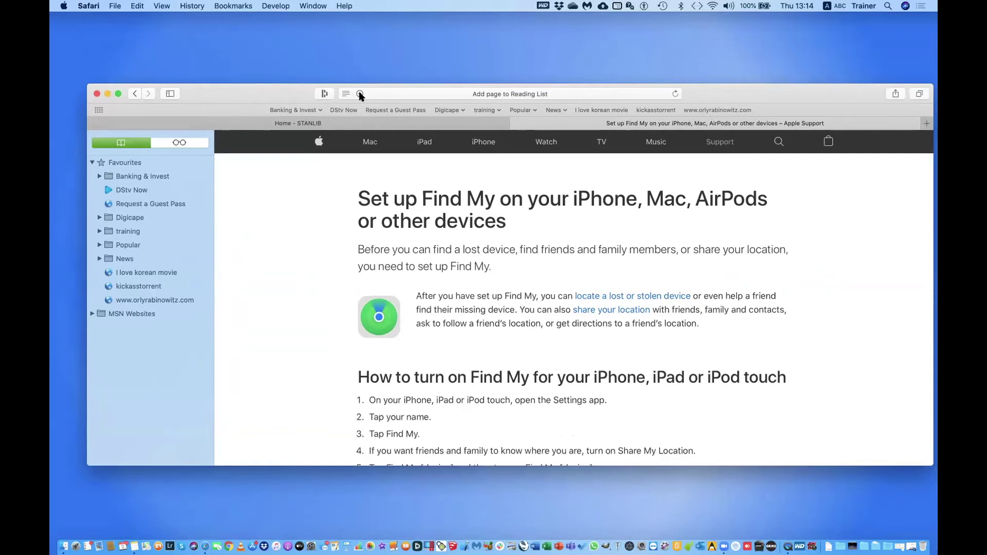
click(359, 94)
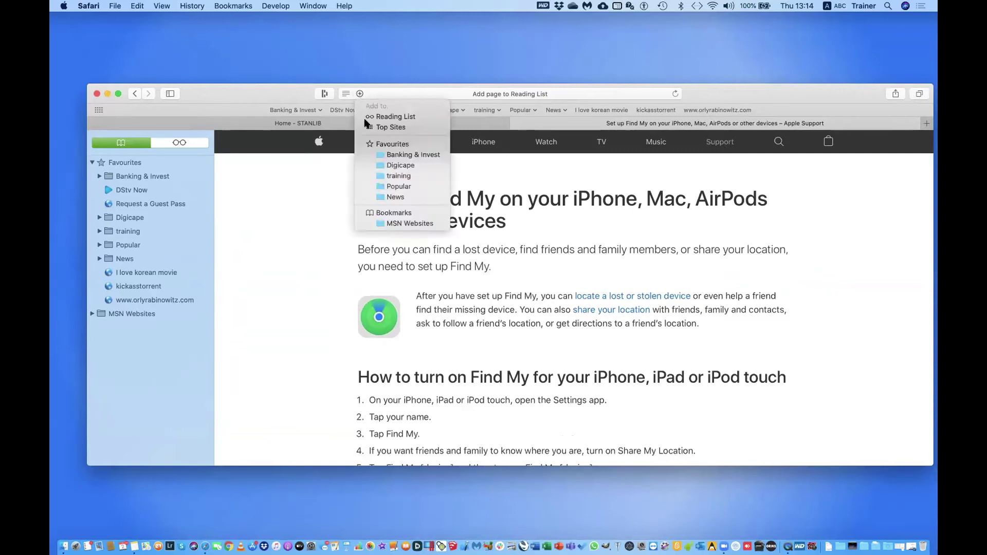
click(384, 176)
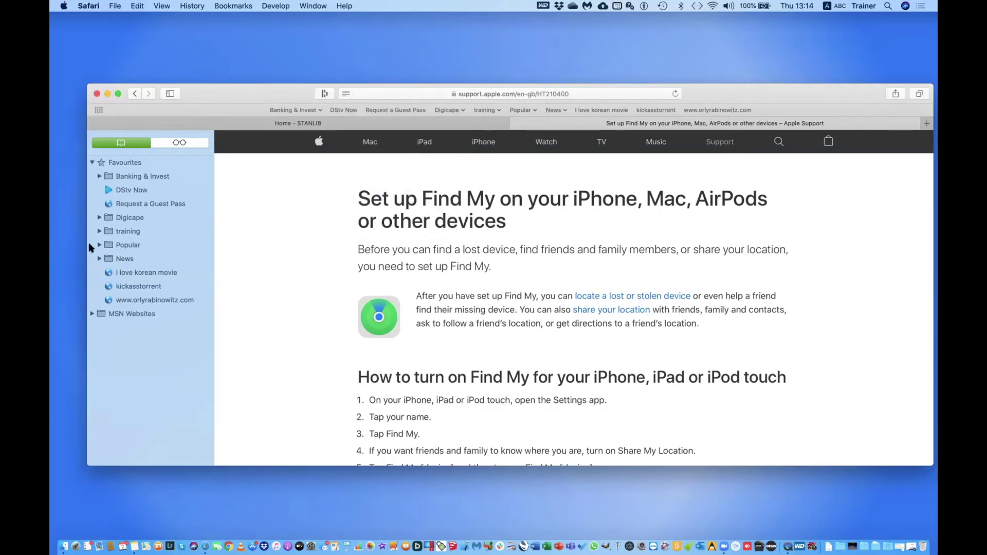
In the training folder, replace the Set up Find My bookmark's description with "Share Location, lost & Stolen".
double_click(109, 234)
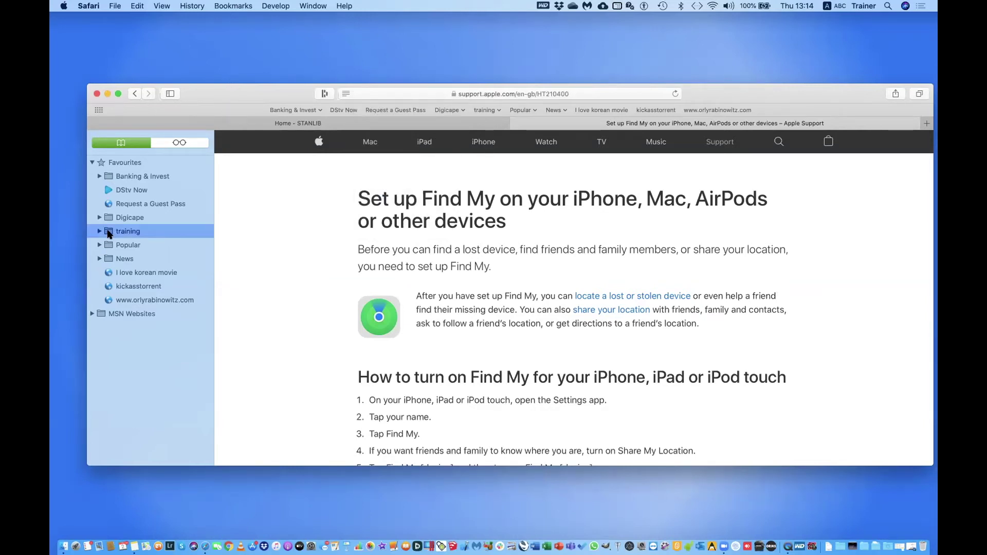
scroll(156, 330, down, 3)
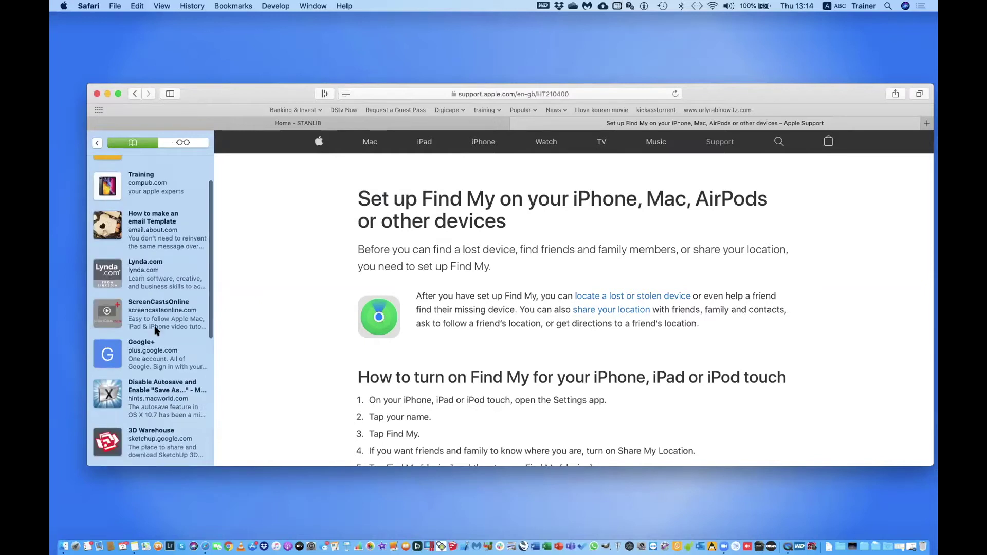
scroll(156, 331, up, 4)
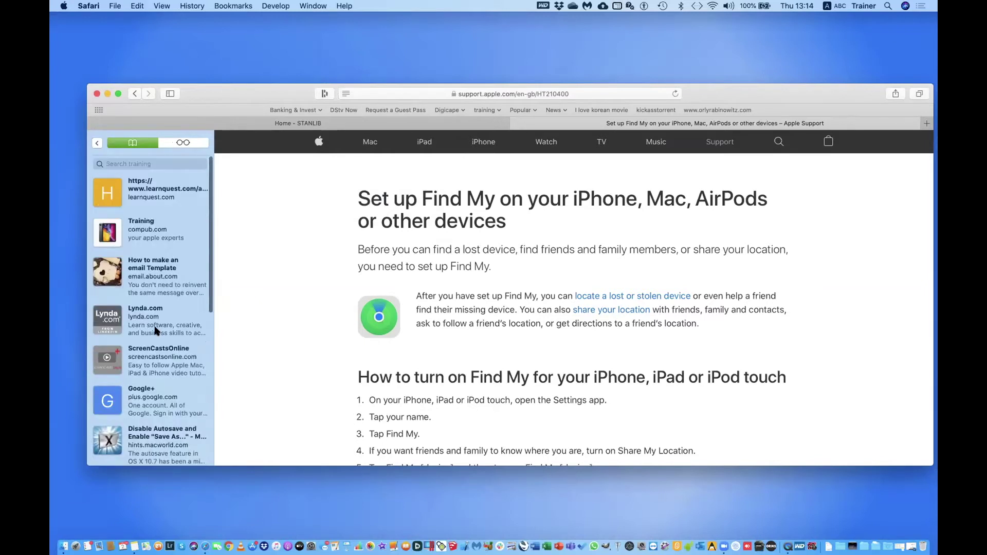
scroll(156, 331, down, 10)
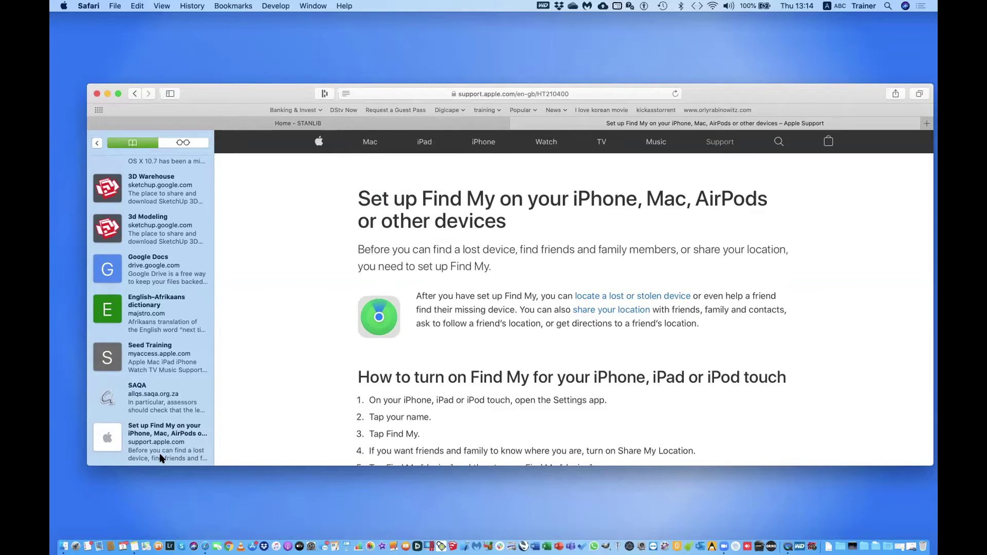
right_click(162, 458)
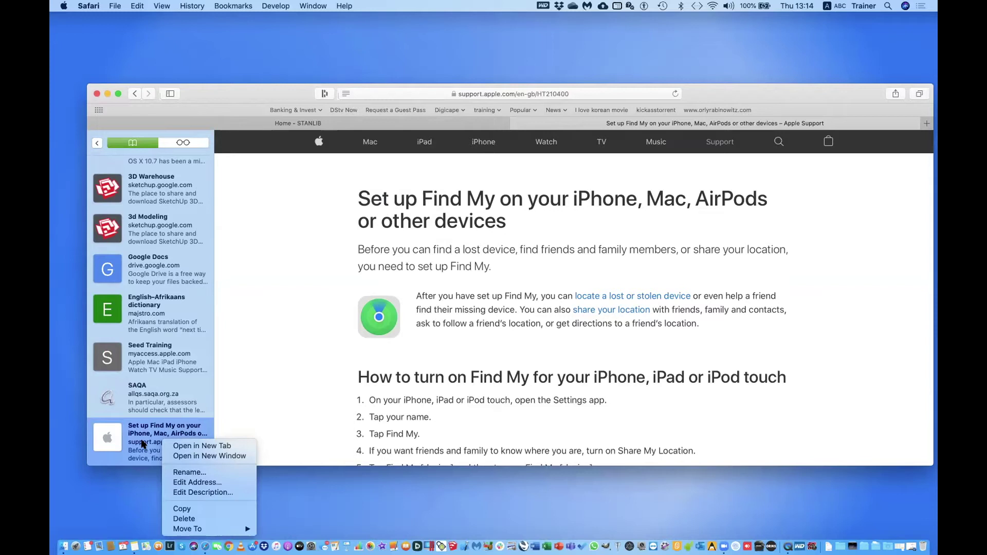
click(192, 492)
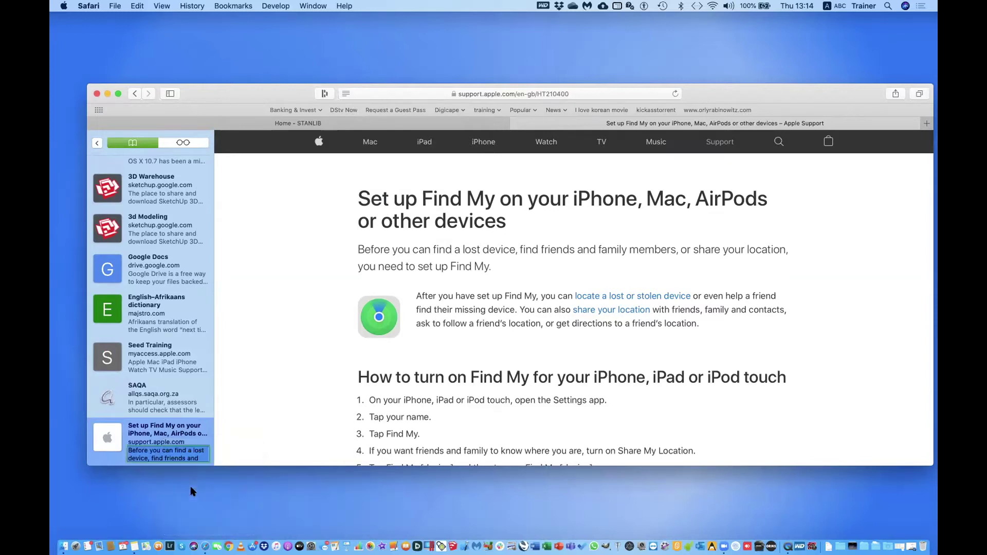
key(BackSpace)
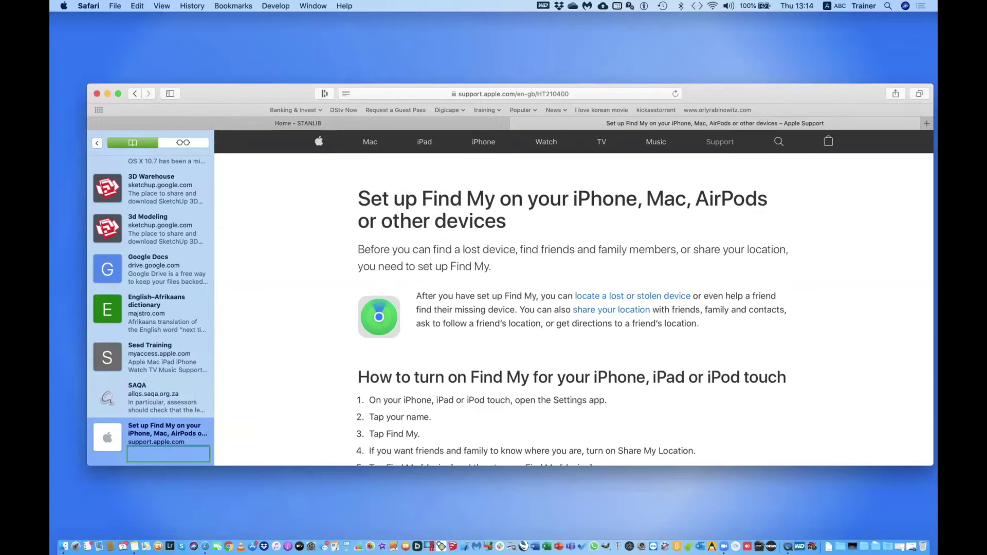
text(Sha)
text(lost * Stolen)
key(BackSpace)
key(BackSpace)
text(&)
key(Return)
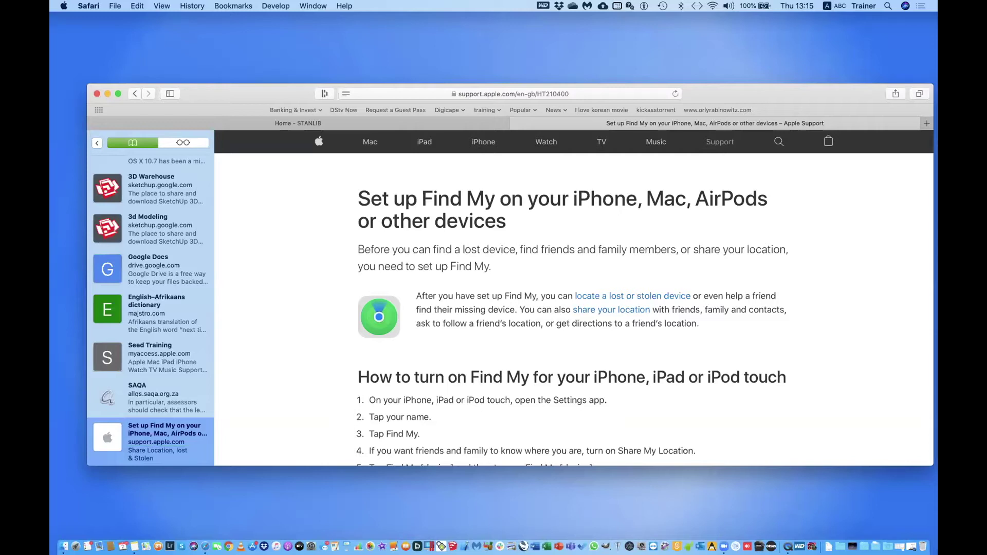
Return to the full bookmarks list and search all bookmarks for "lost".
click(95, 143)
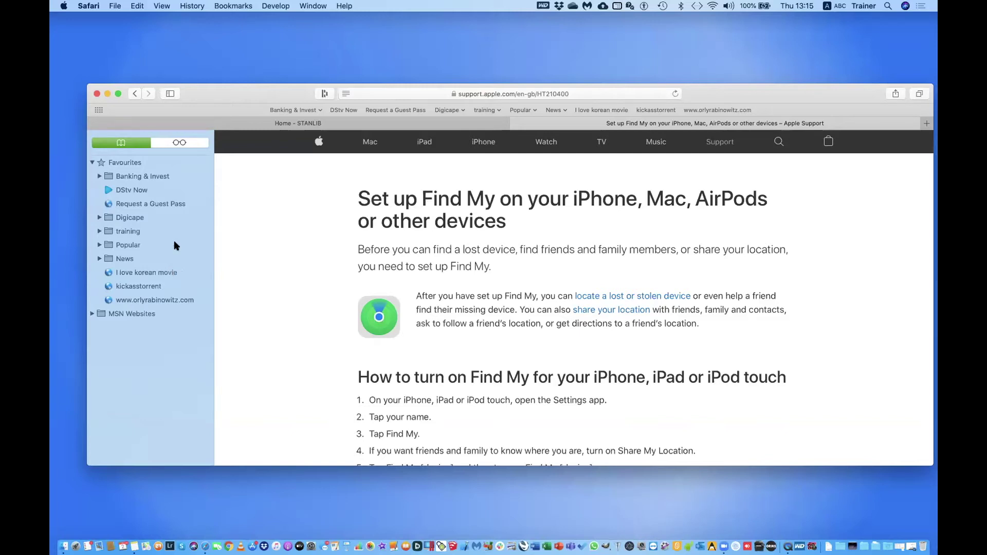
scroll(175, 246, up, 2)
scroll(174, 246, down, 2)
scroll(175, 246, up, 3)
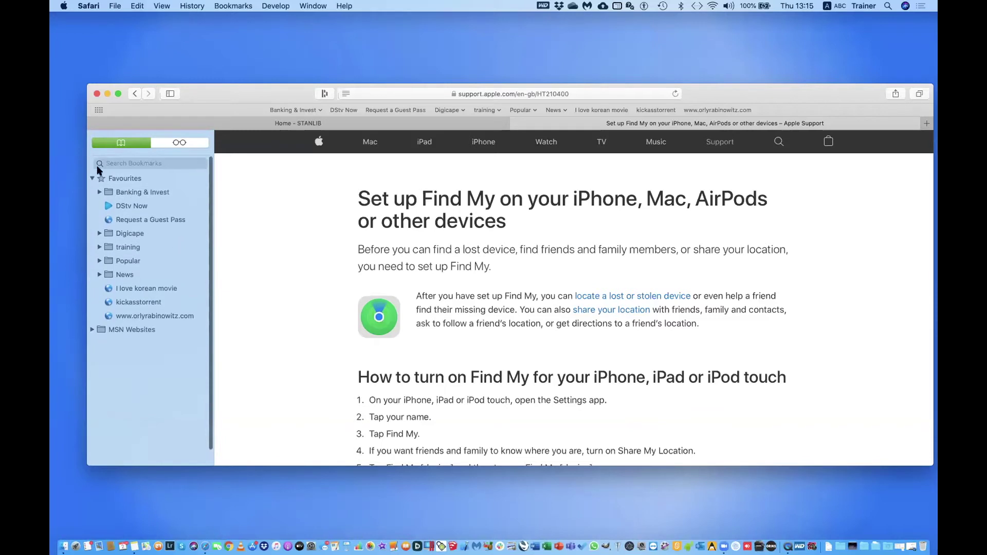
click(139, 165)
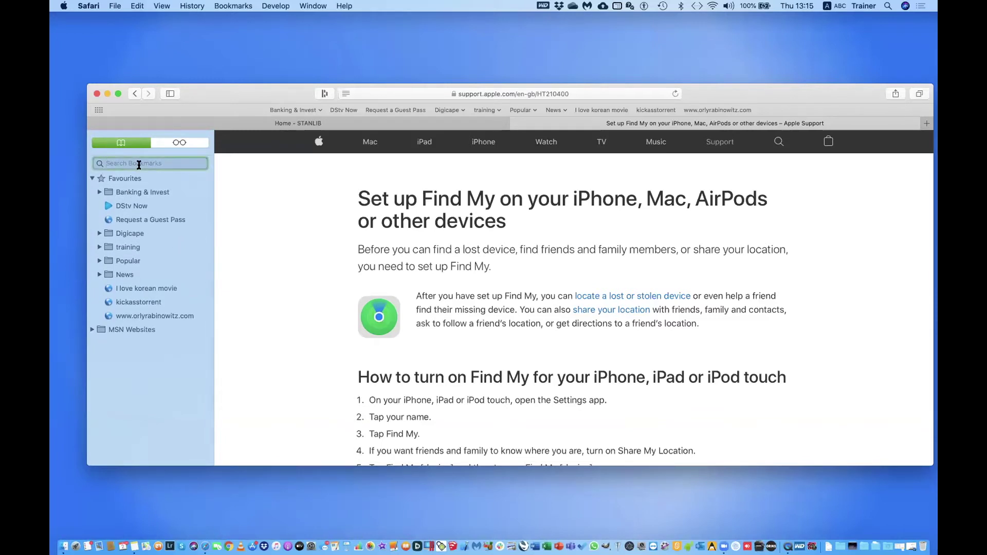
text(lost)
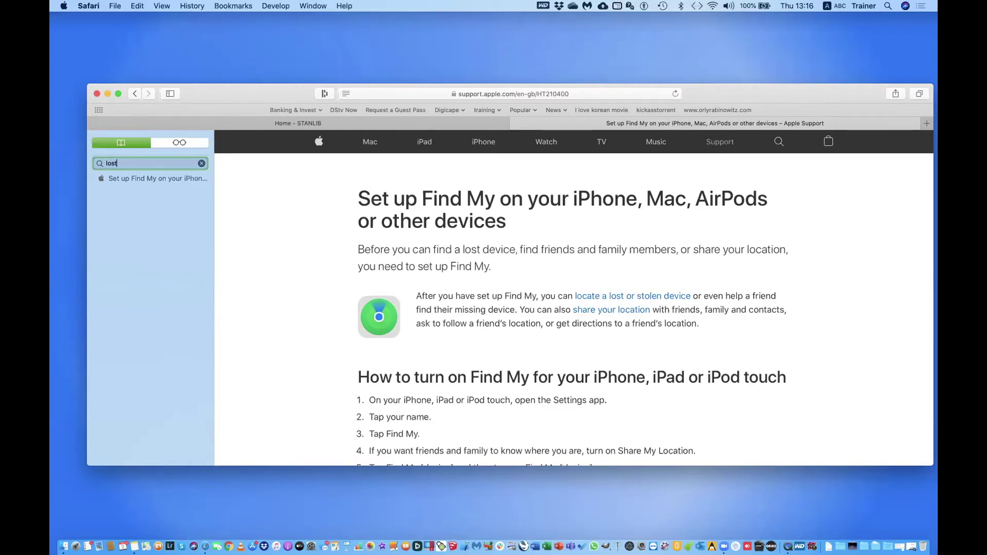
drag(242, 93, 232, 52)
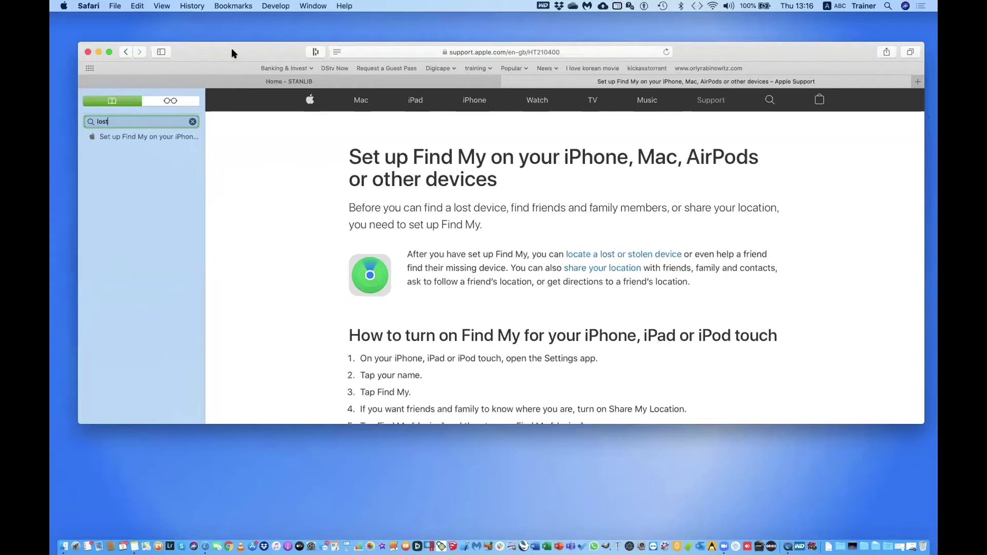
click(99, 6)
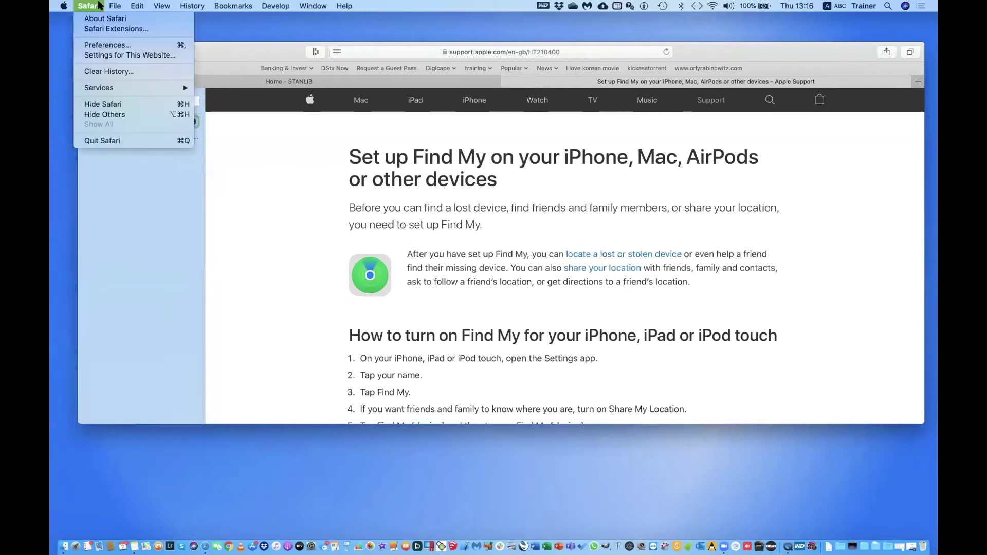
click(89, 47)
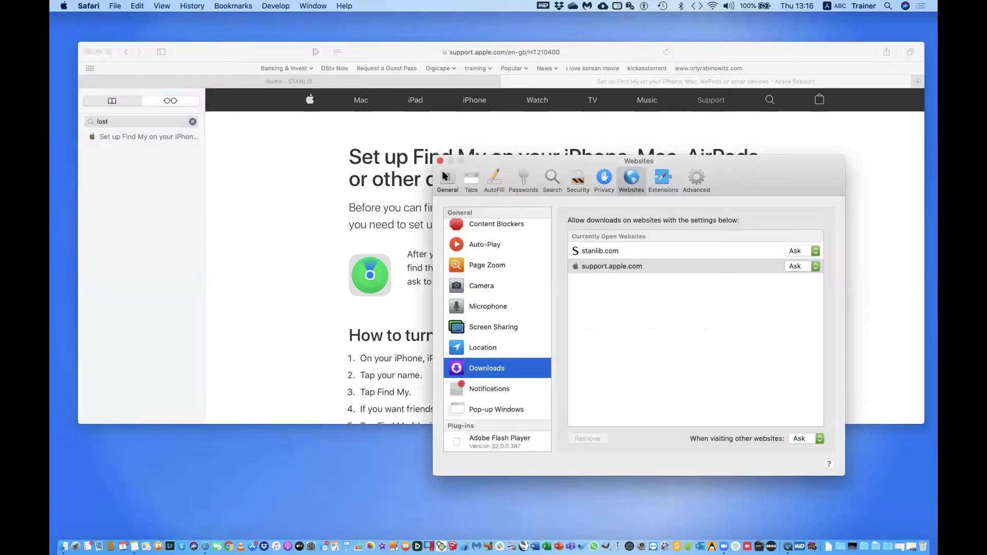
click(443, 173)
drag(562, 178, 264, 86)
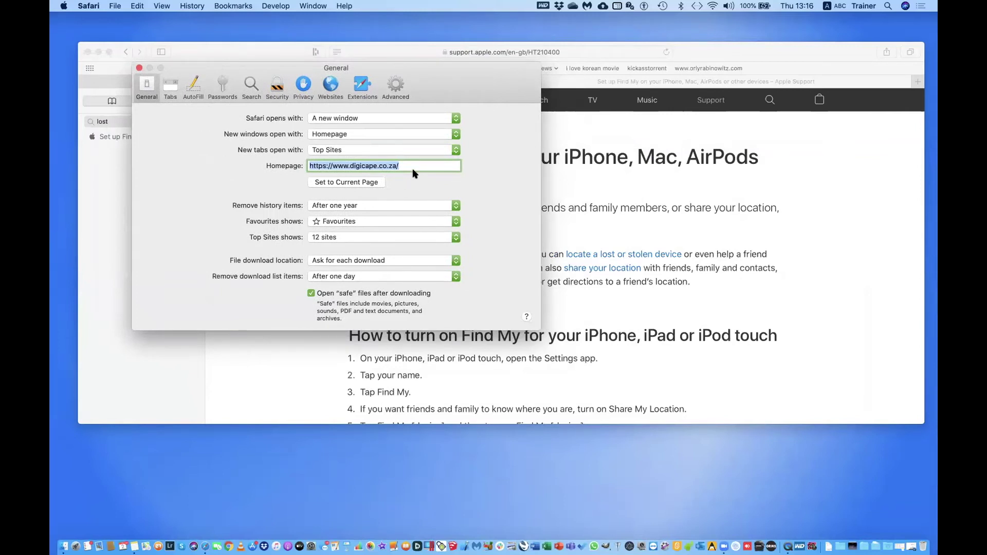
drag(407, 166, 349, 165)
click(425, 166)
text(appol)
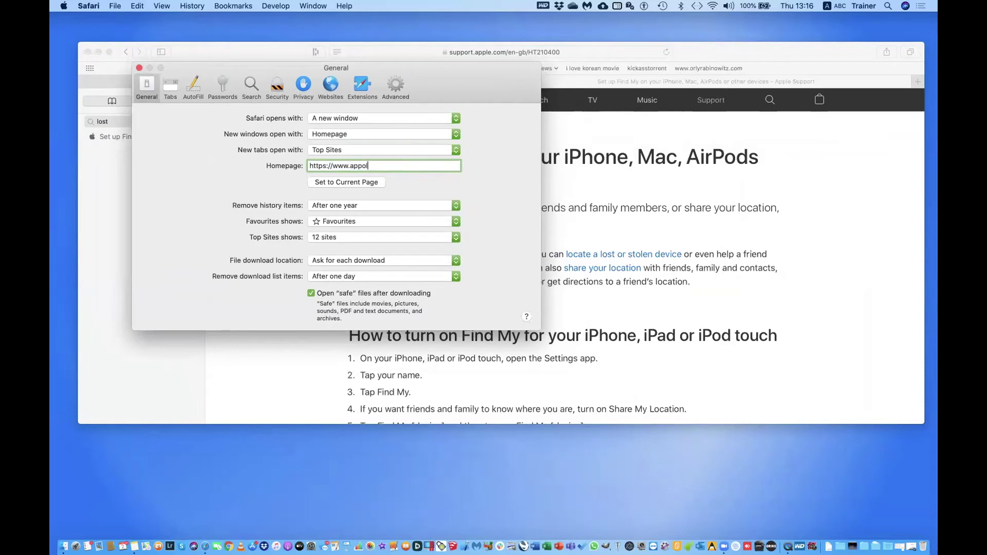
key(BackSpace)
key(BackSpace)
text(le.com)
key(Return)
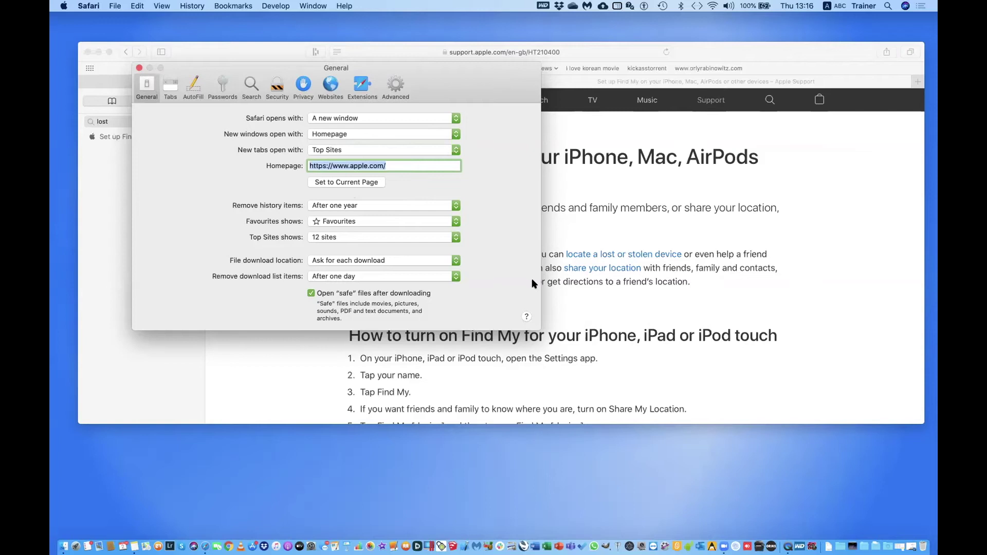
click(139, 68)
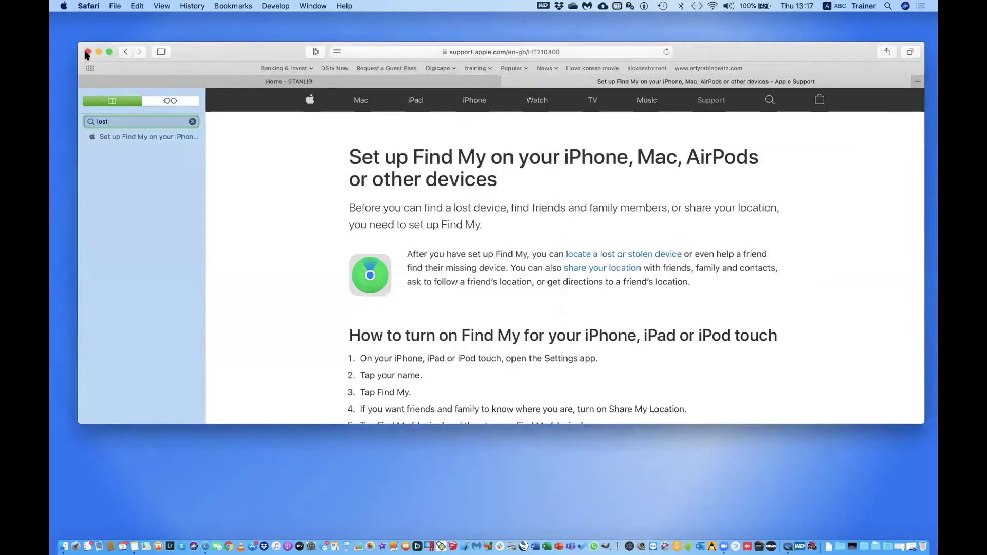
Close the browser window and open a new one to check which homepage loads.
click(87, 52)
click(118, 6)
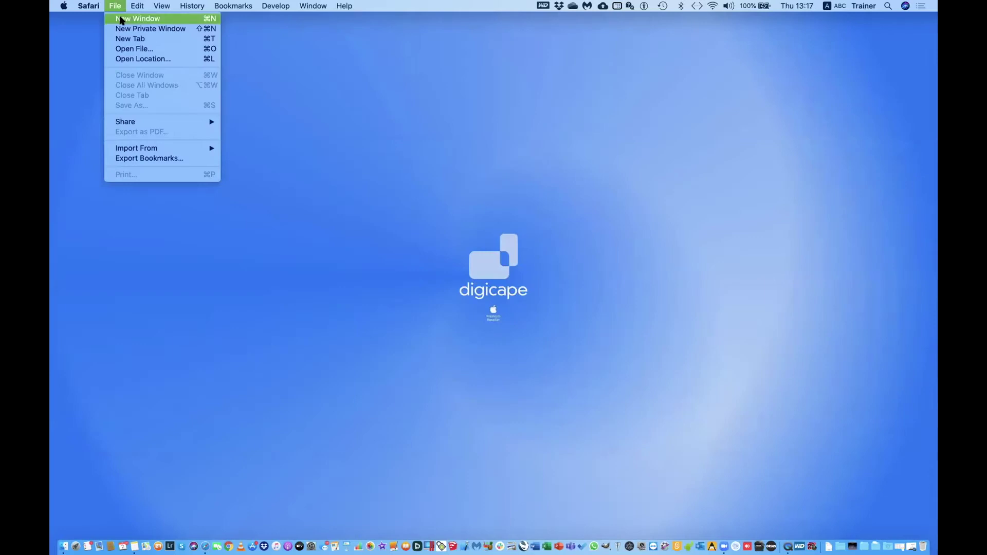
click(122, 19)
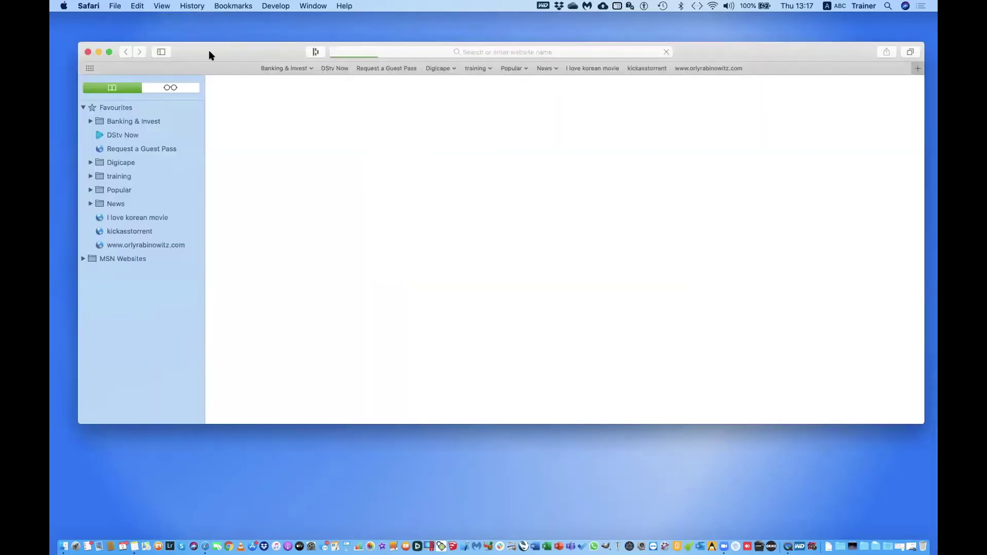
drag(216, 48, 213, 84)
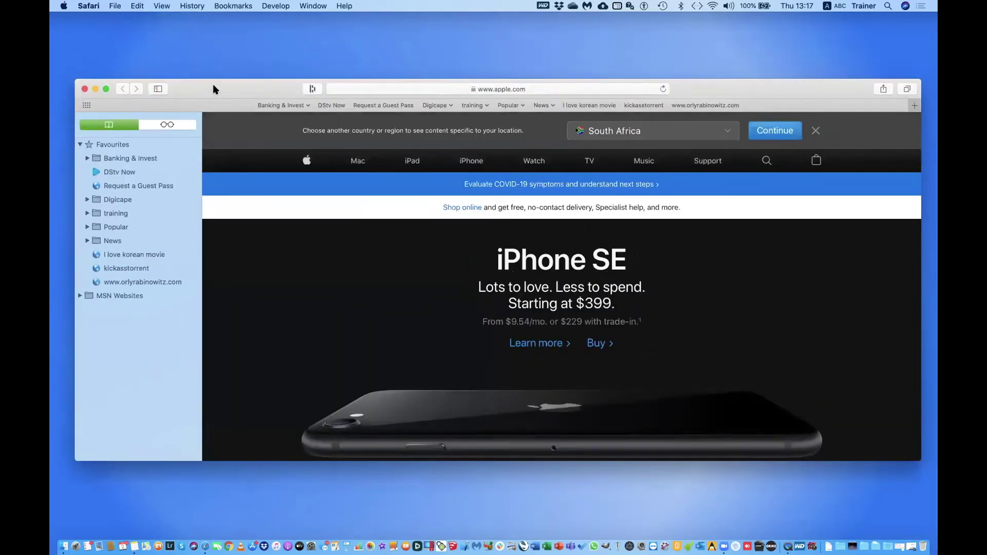
click(89, 6)
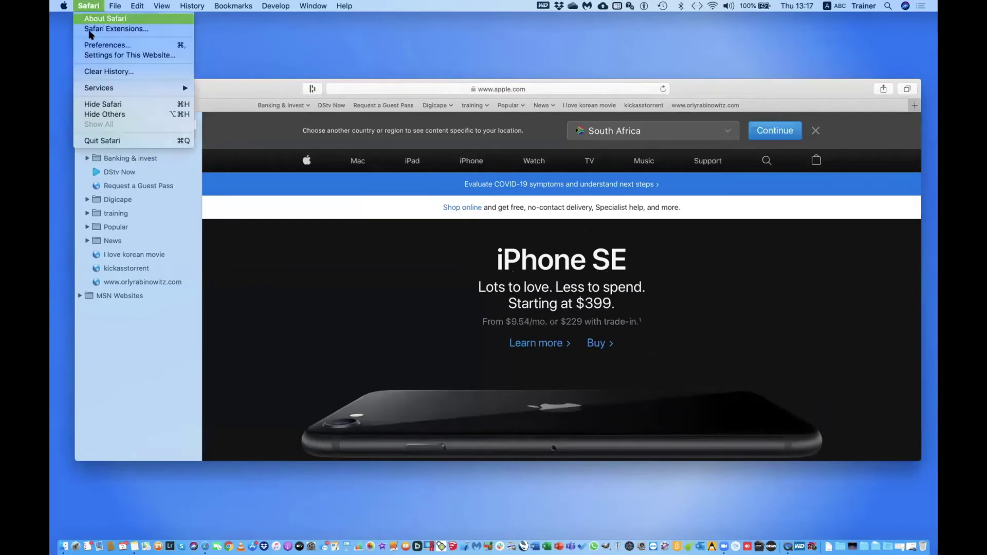
click(107, 45)
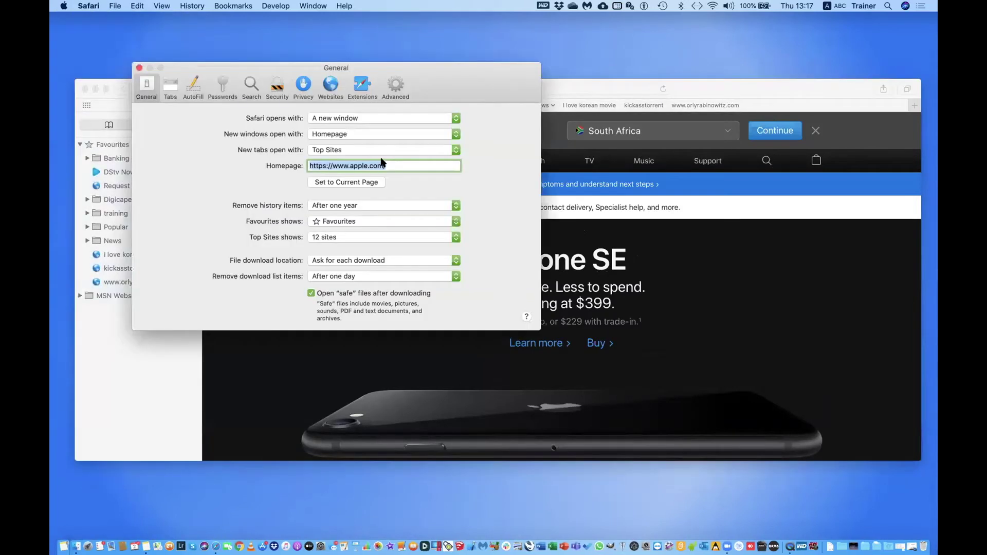
click(382, 164)
mouse_move(386, 166)
mouse_down()
mouse_move(331, 165)
mouse_move(393, 163)
mouse_up()
click(390, 163)
click(351, 164)
key(BackSpace)
key(BackSpace)
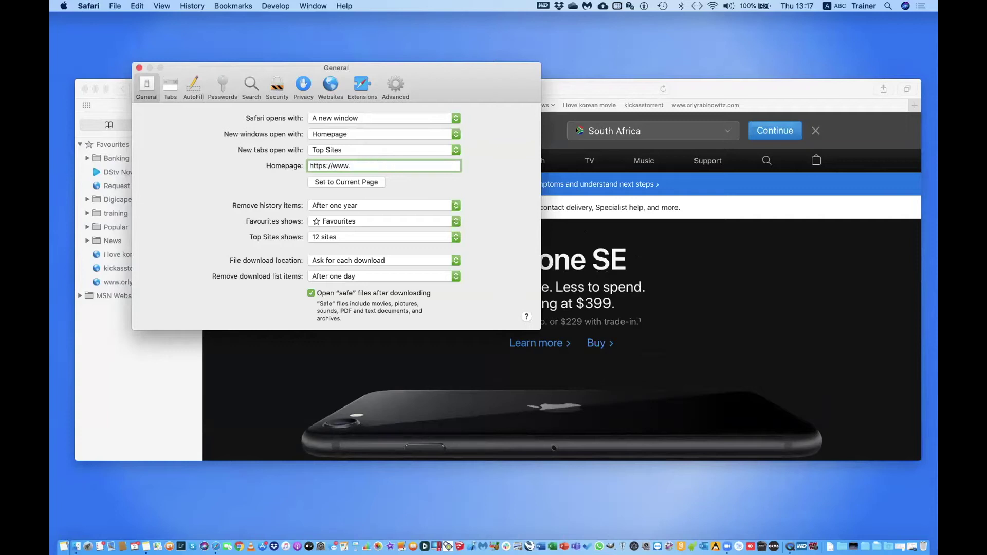
text(digicape.co.za)
key(Return)
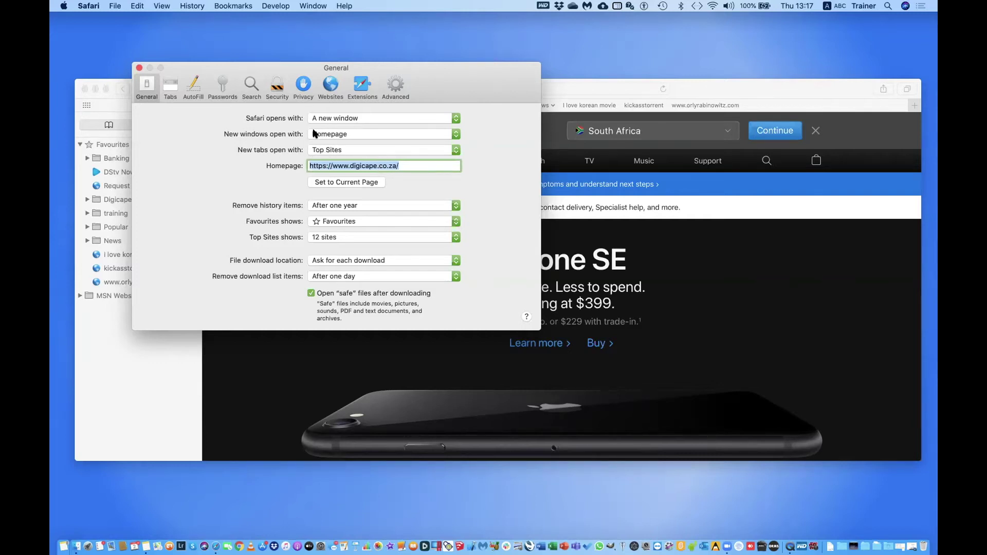
Set new tabs to open with Favourites and close the preferences.
click(456, 150)
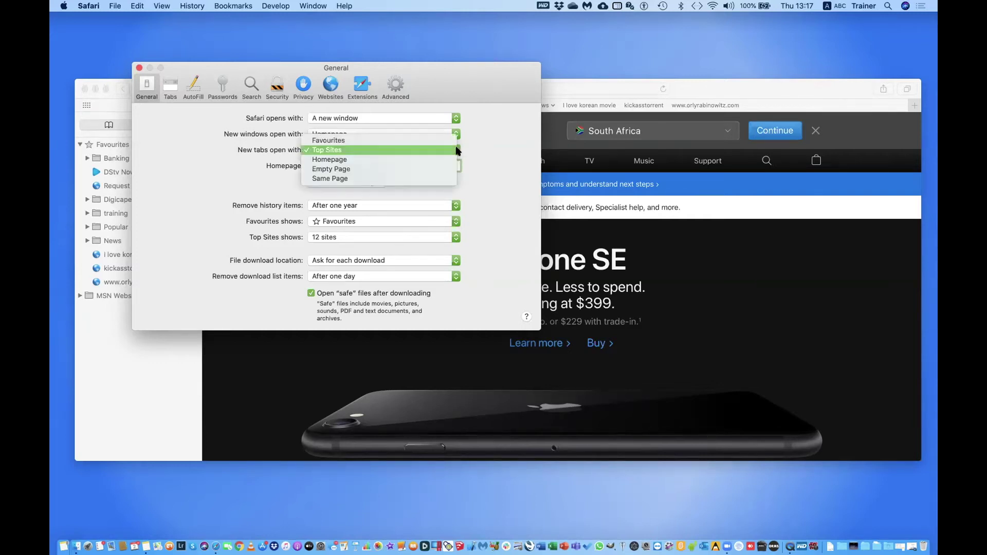
click(360, 140)
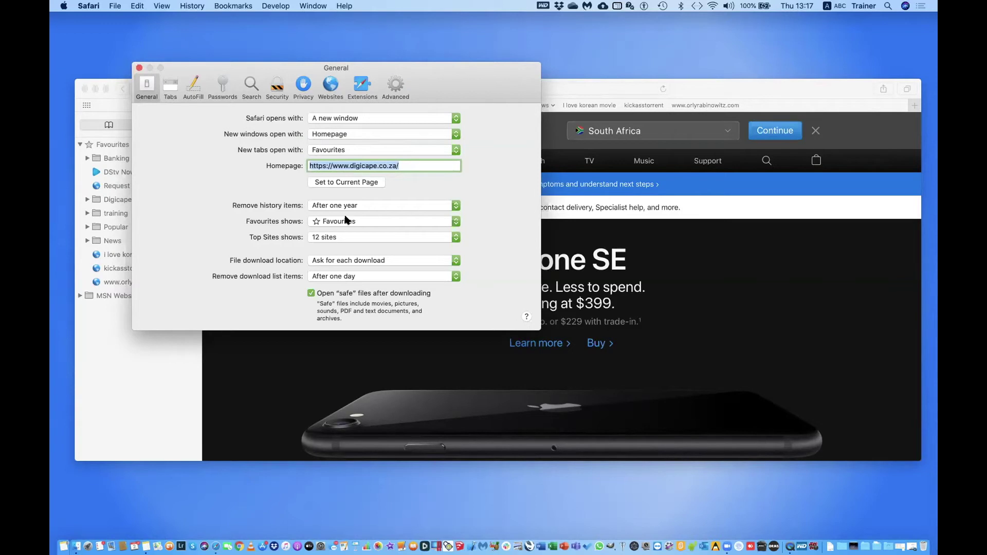
click(139, 69)
Reopen the browser in a new window and add a new tab to check both start pages.
click(84, 88)
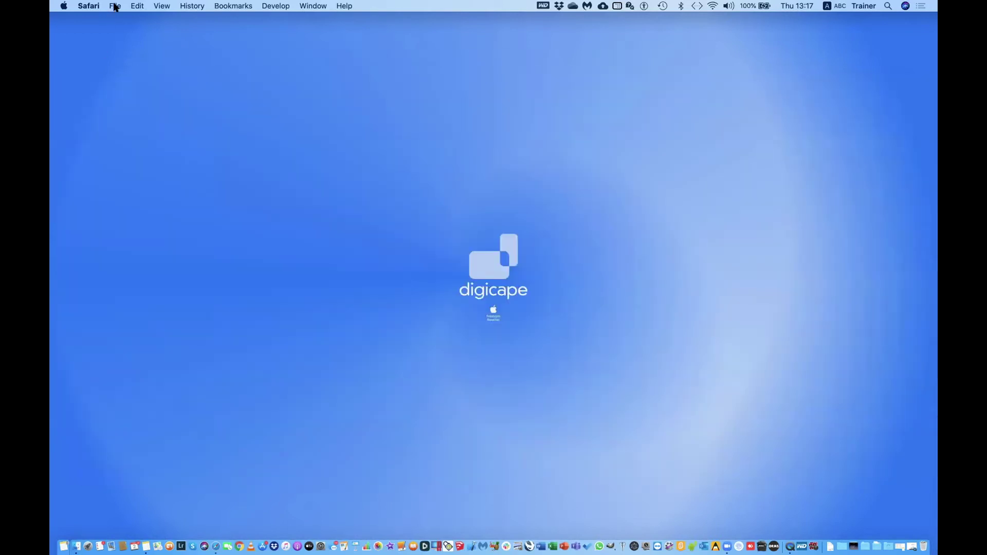
click(115, 6)
key(super+n)
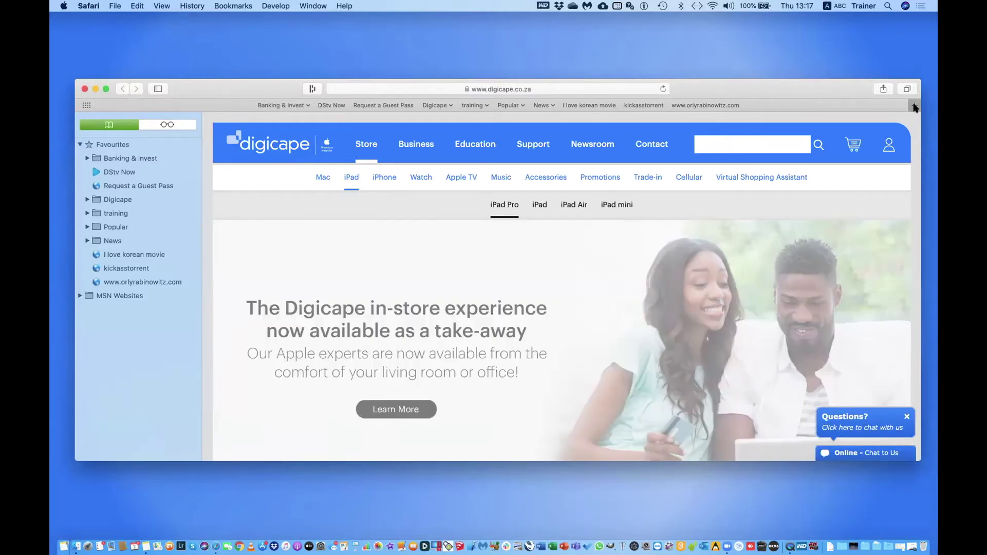
key(super+l)
key(super+t)
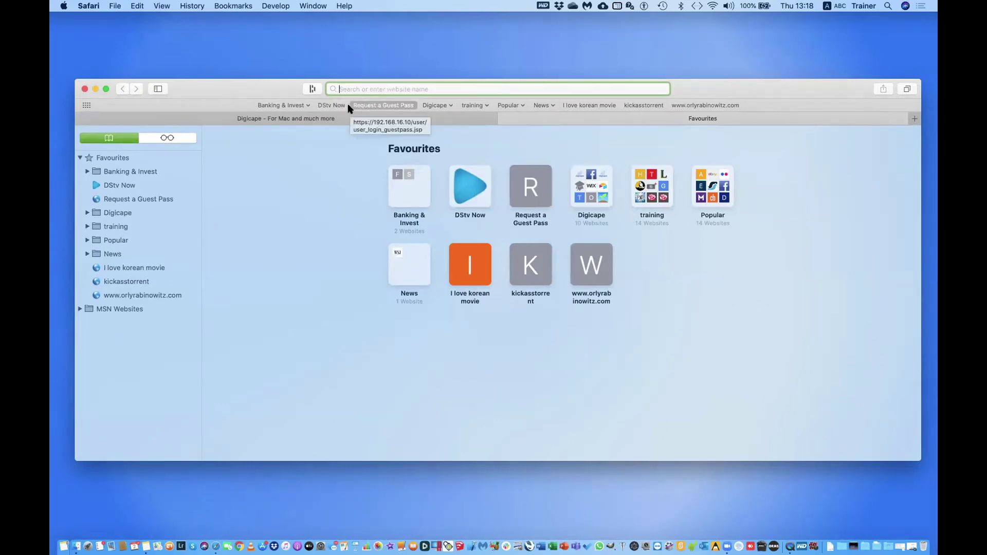
Examine the search engine settings in the Search preferences, and bring the browser window in front of them.
click(89, 5)
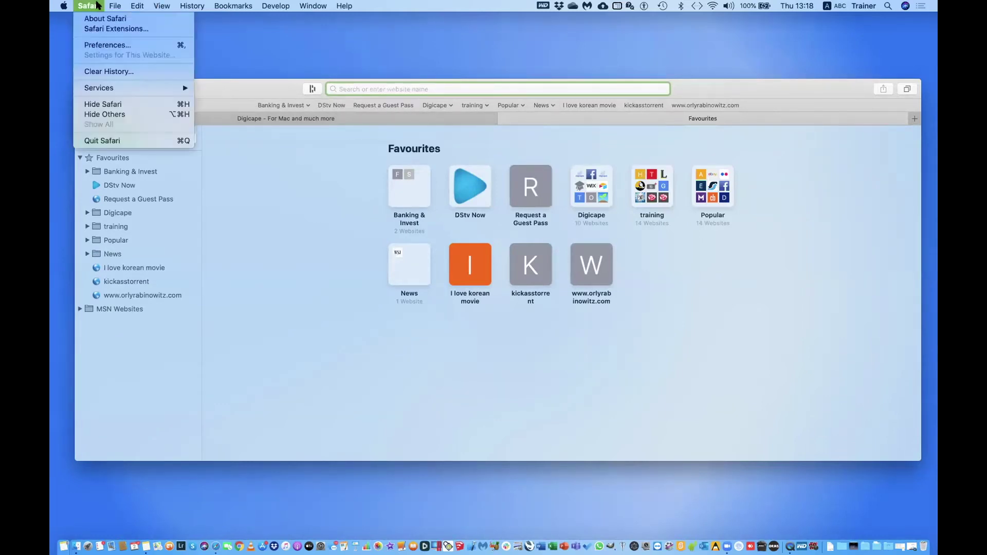
click(90, 45)
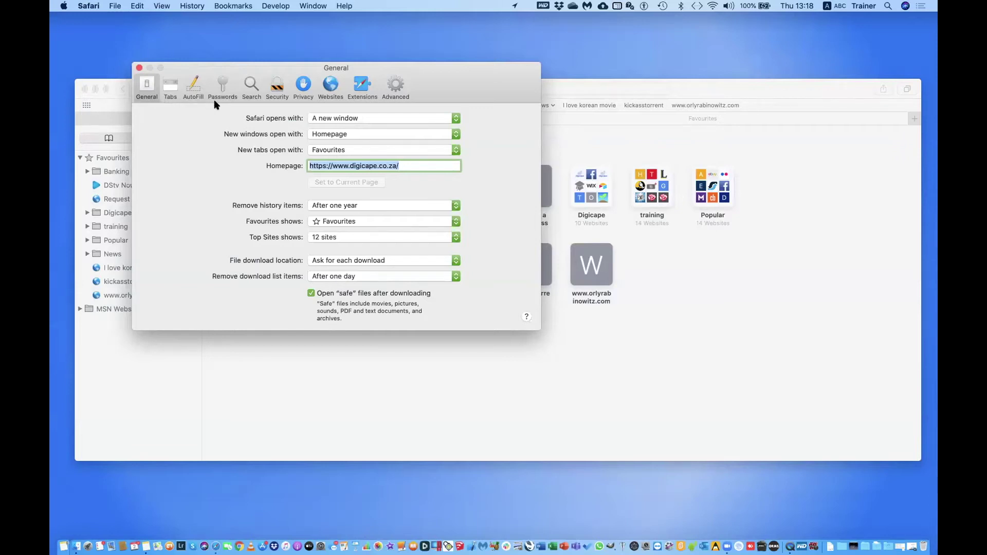
click(252, 86)
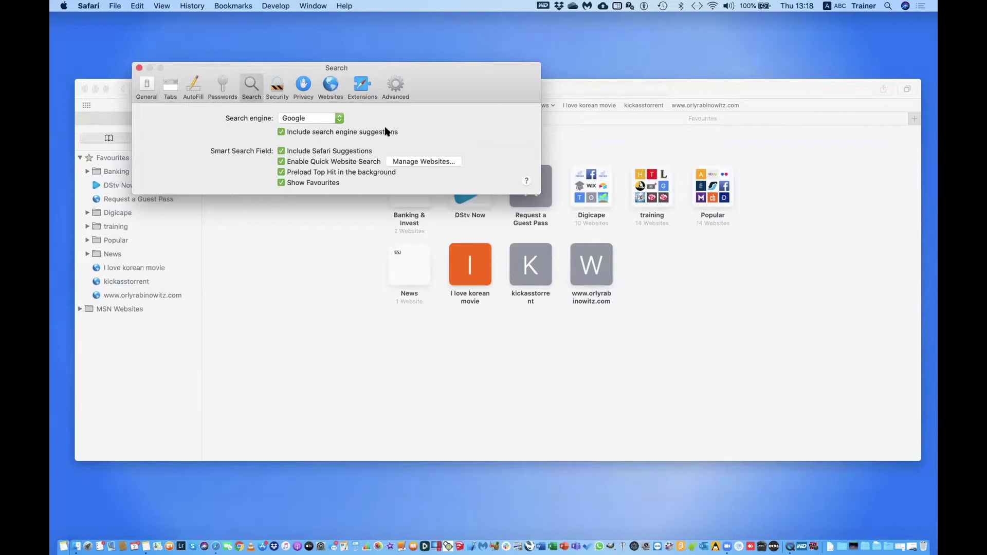
drag(732, 89, 774, 109)
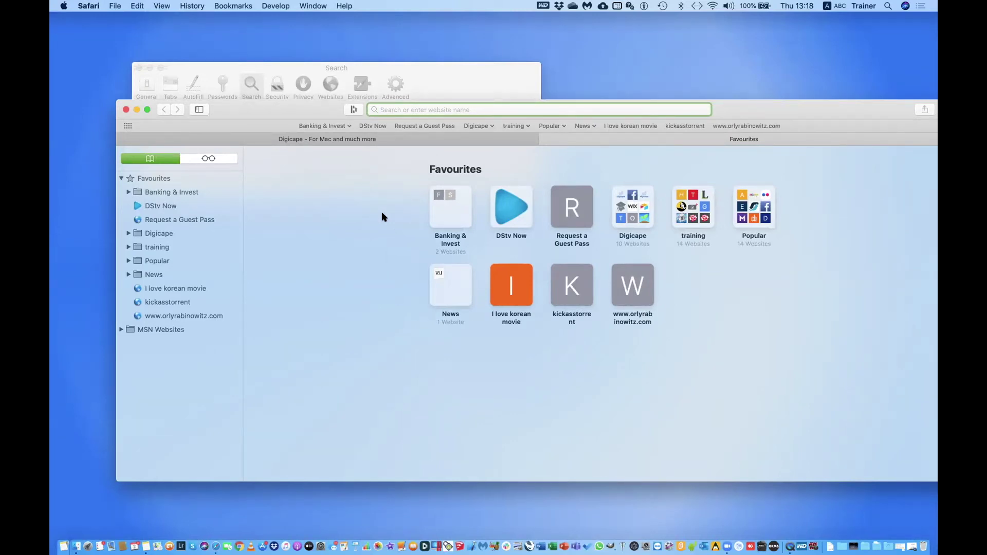
Move the browser window clear of the search preferences, search Google for the suggested "candace owens", and look through the results.
drag(261, 110, 278, 190)
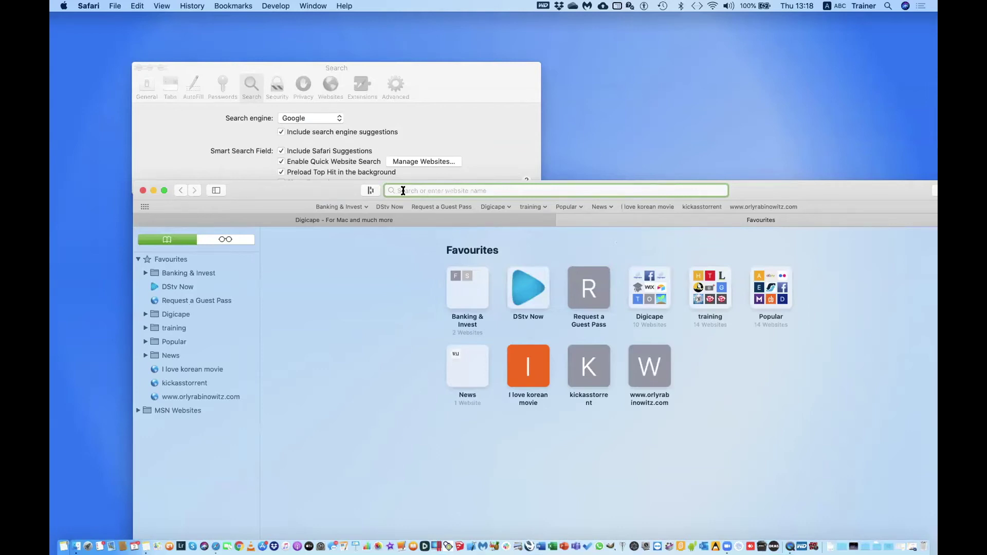
text(cand)
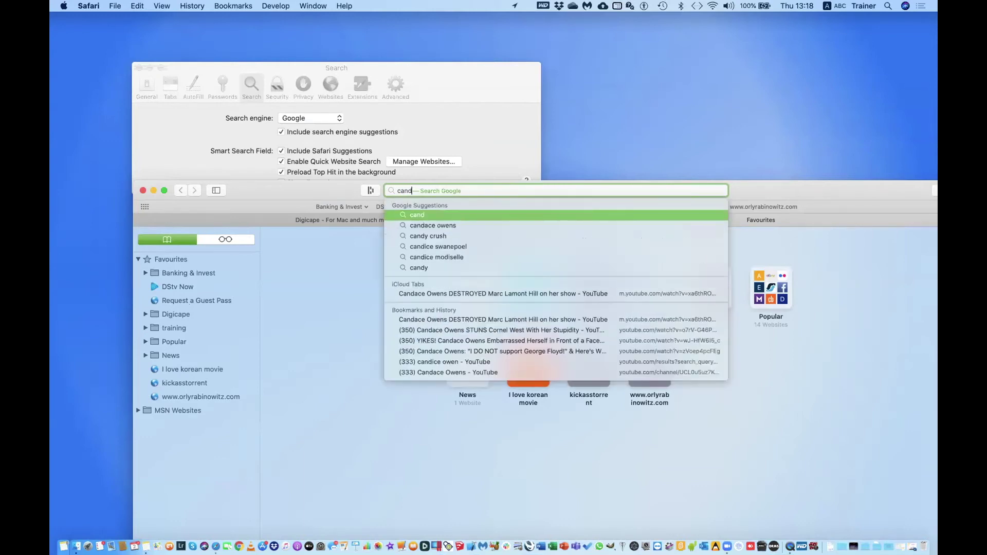
key(Down)
key(Return)
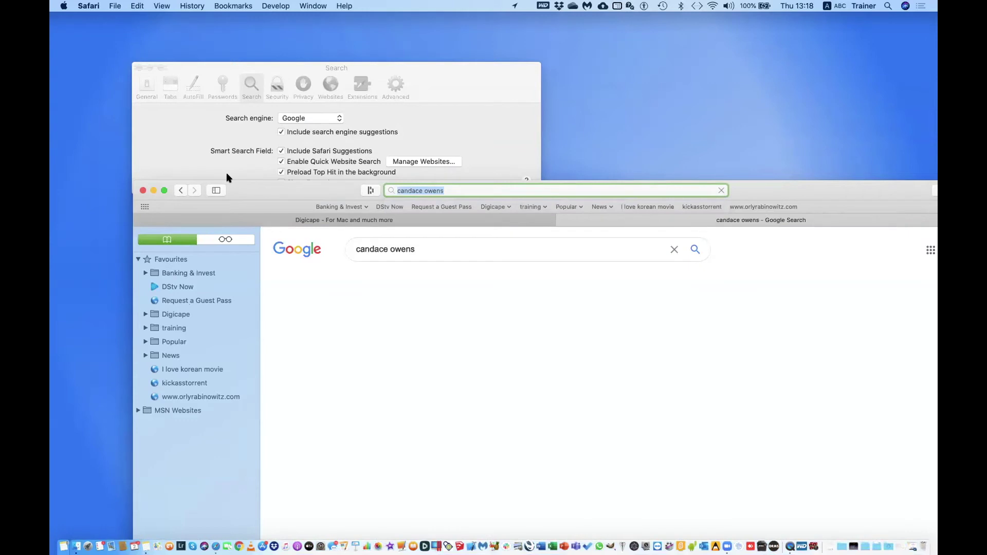
drag(287, 192, 275, 98)
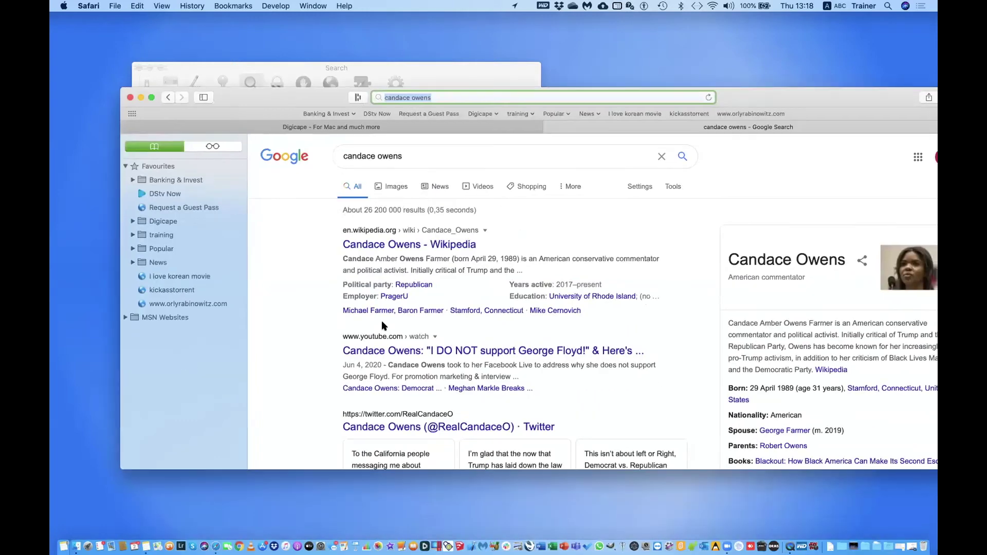
scroll(503, 441, down, 5)
scroll(380, 249, up, 5)
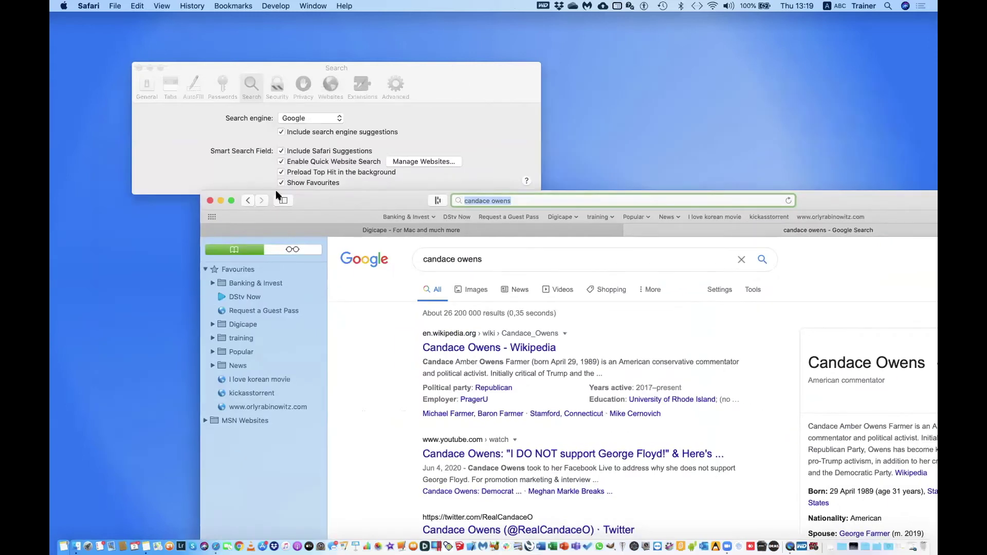
Change the default search engine to DuckDuckGo in the Search preferences and close the preferences.
click(443, 78)
click(343, 122)
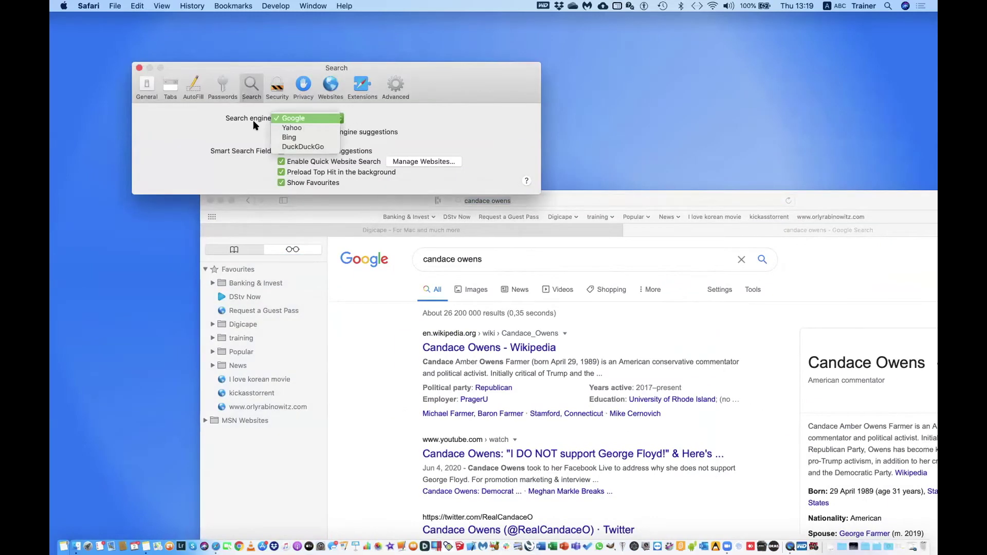
click(302, 147)
click(139, 68)
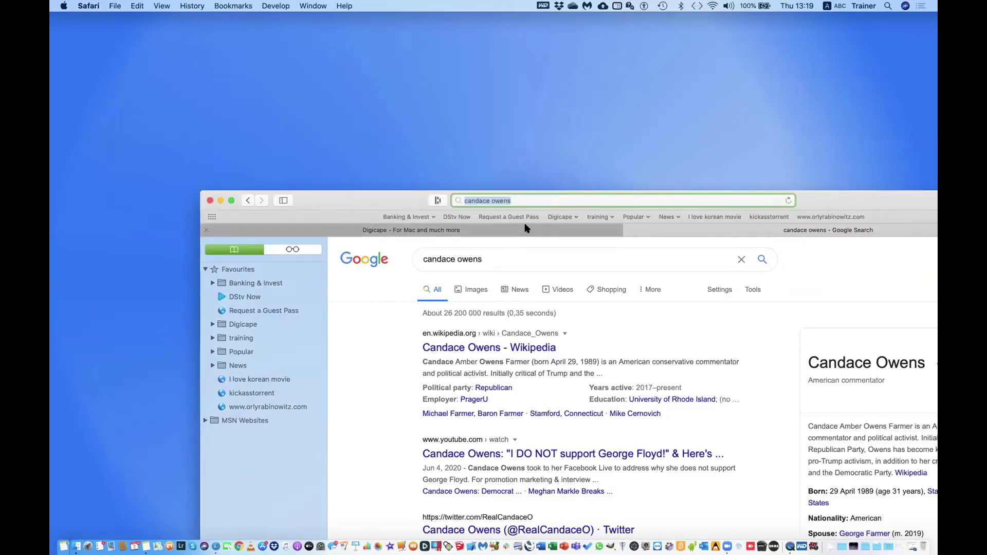
Replace the text in the address field and search for "candace owens" again, using DuckDuckGo.
click(522, 200)
key(BackSpace)
key(BackSpace)
key(BackSpace)
key(BackSpace)
key(BackSpace)
key(BackSpace)
key(BackSpace)
key(BackSpace)
key(BackSpace)
key(BackSpace)
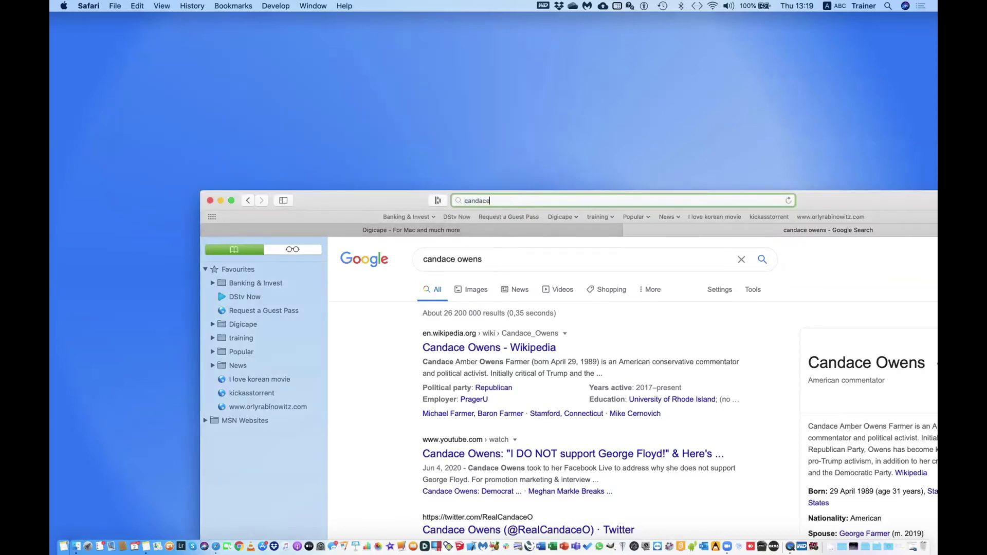
key(BackSpace)
key(BackSpace)
key(BackSpace)
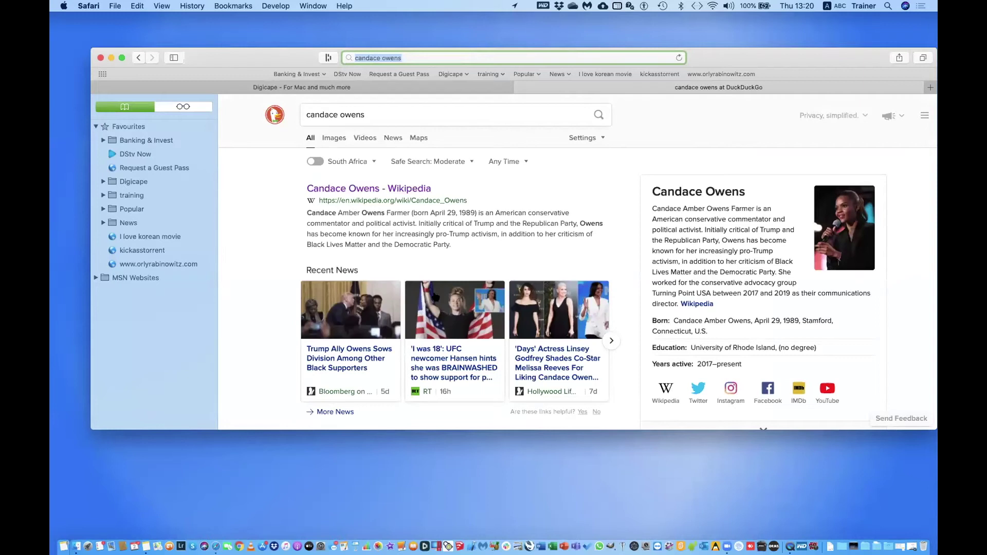
Look through the DuckDuckGo results and clear the search text from the address field.
scroll(435, 297, down, 3)
scroll(435, 297, down, 5)
scroll(260, 97, up, 7)
click(404, 58)
key(cmd+a)
key(BackSpace)
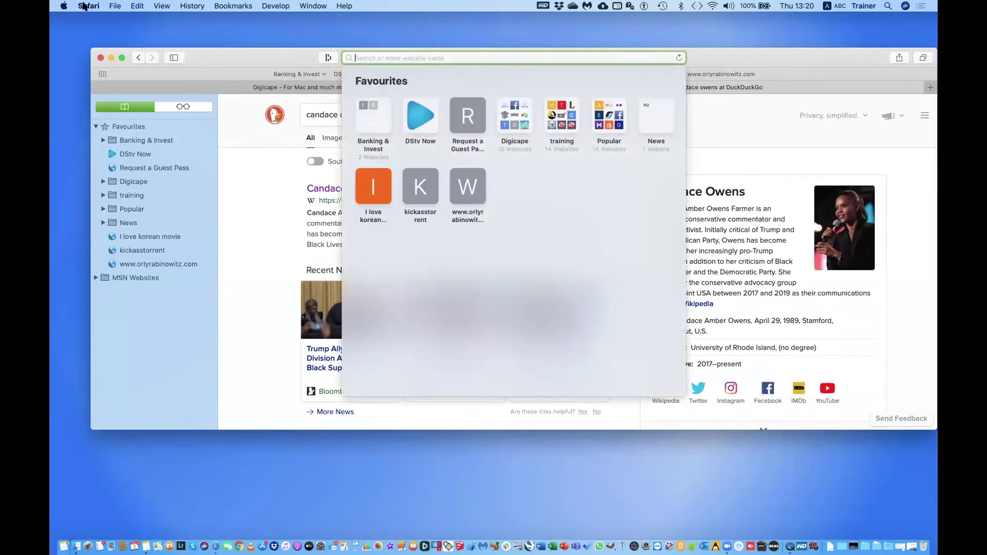
Open the Passwords preferences and unlock the saved passwords by entering the Mac account password.
click(88, 6)
click(93, 43)
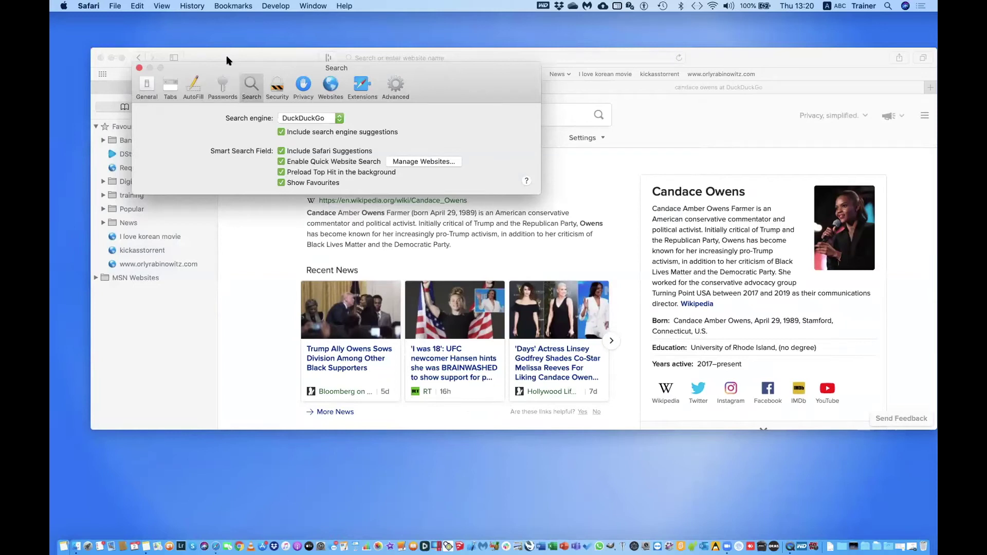
click(218, 82)
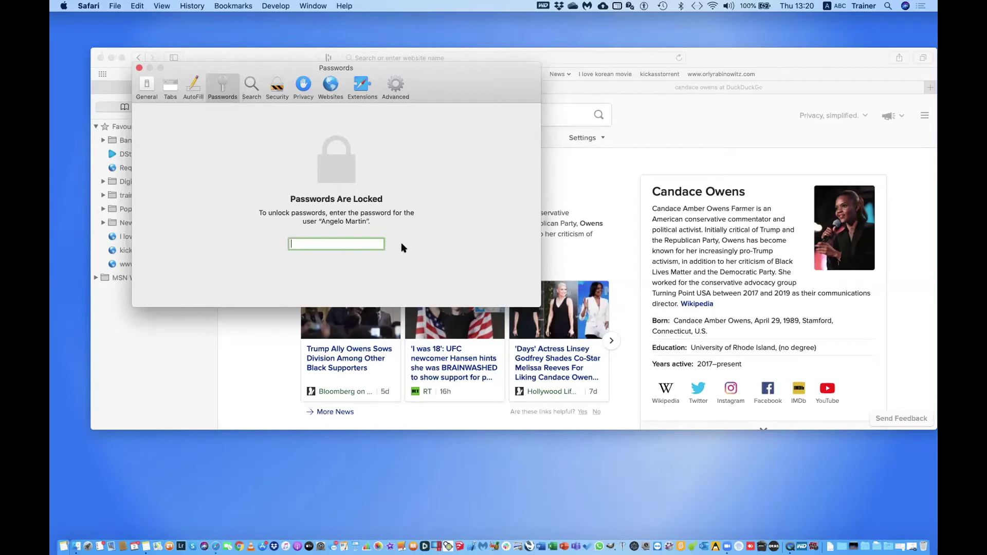
key(Return)
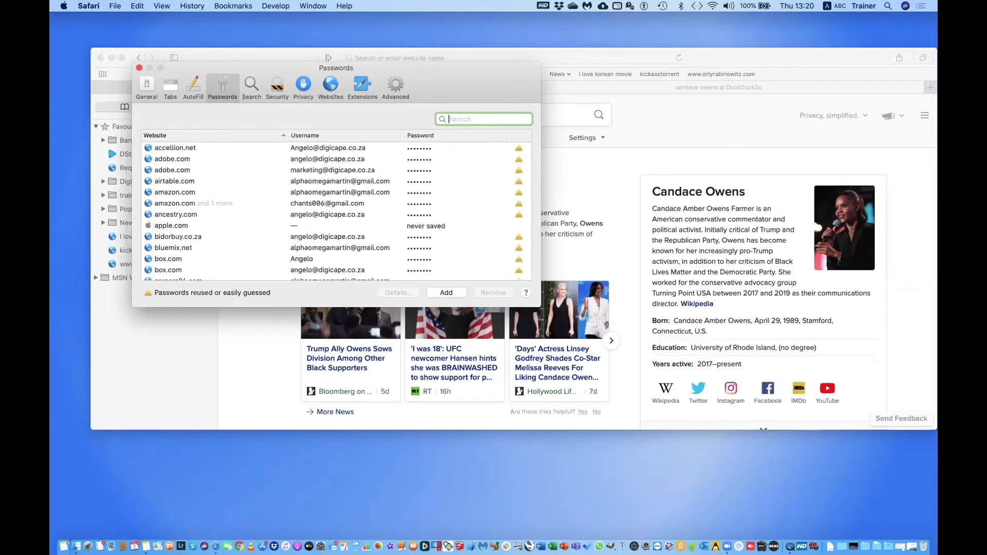
Browse the saved website logins, reveal the password of the cput.ac.za entry, and close the preferences.
scroll(401, 258, down, 15)
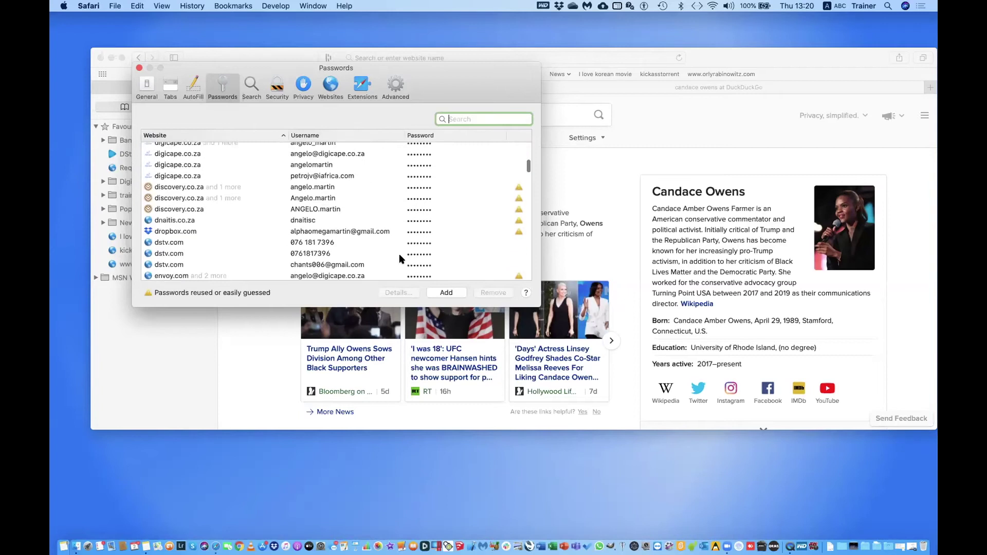
scroll(402, 259, up, 10)
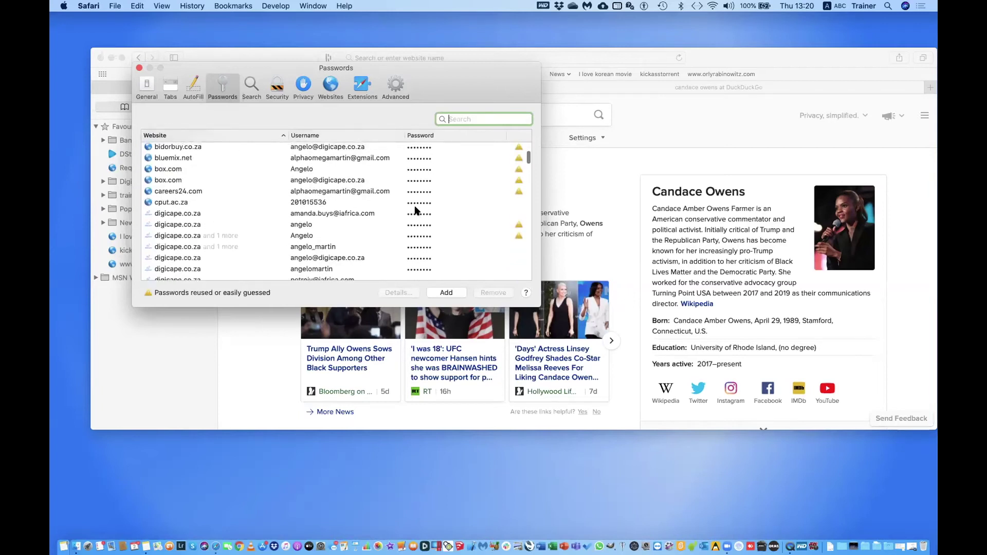
click(416, 192)
click(416, 205)
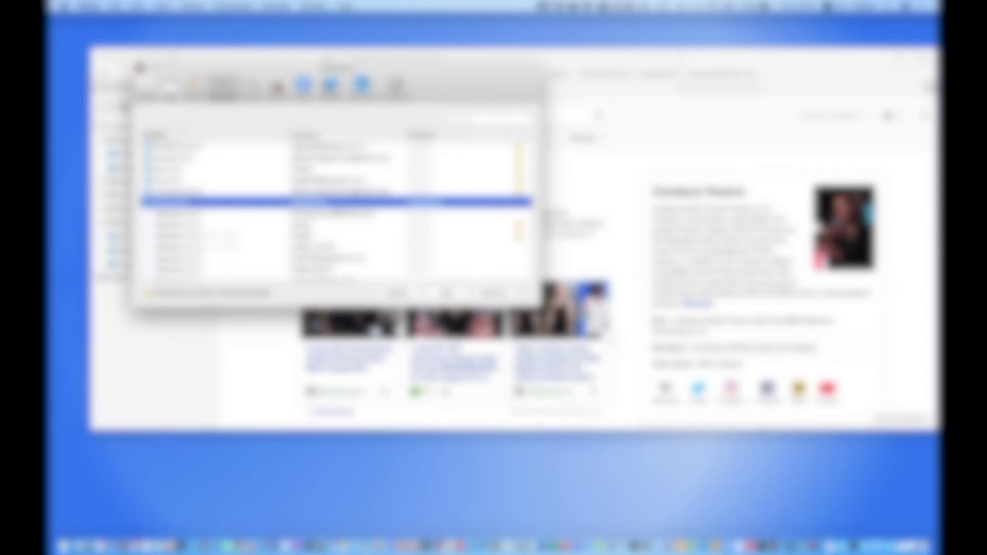
click(139, 67)
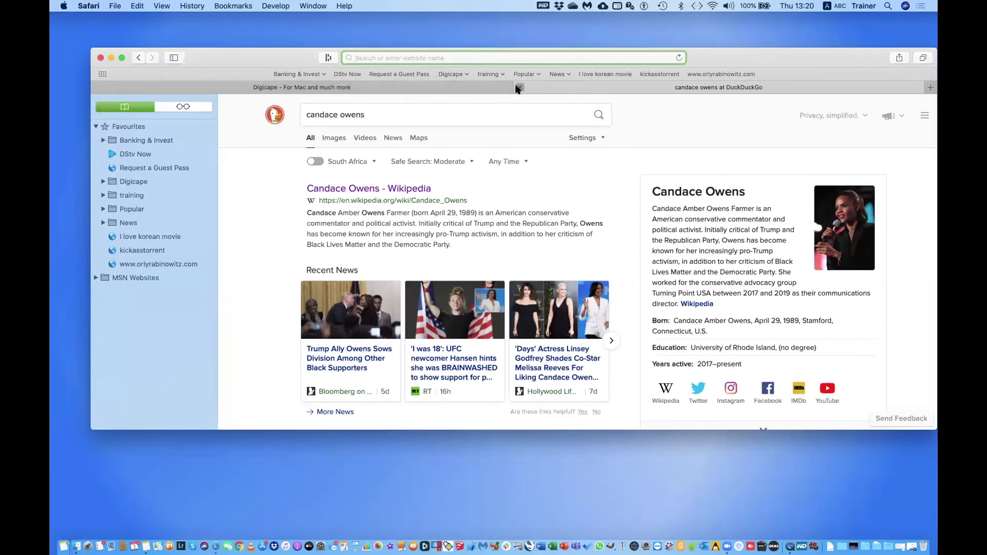
Close the DuckDuckGo results tab and show the status bar in the browser window.
click(518, 87)
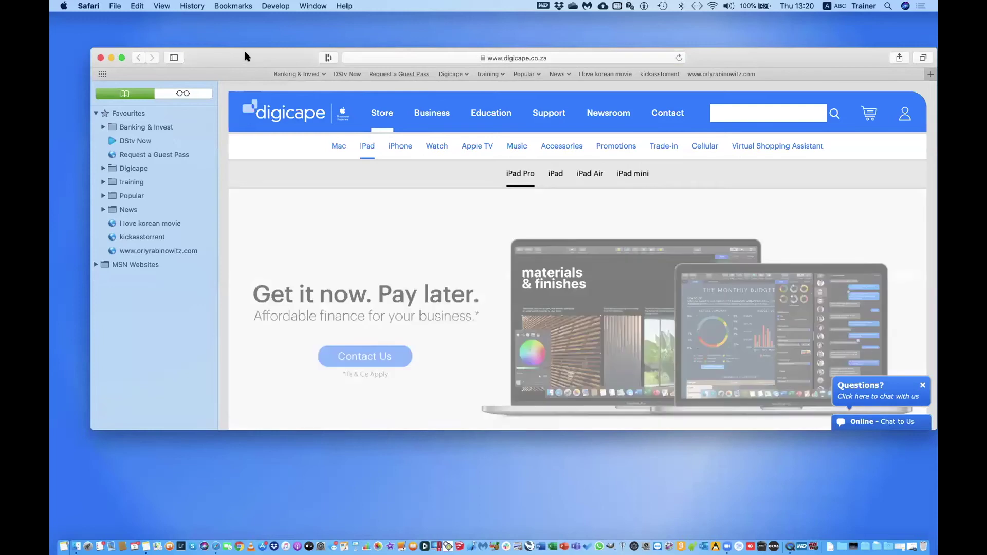
click(160, 6)
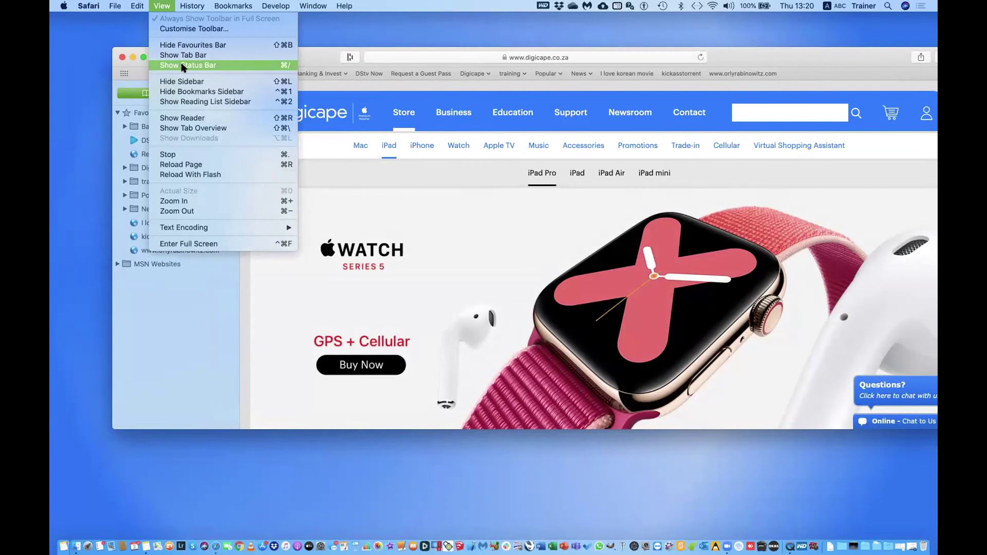
click(183, 66)
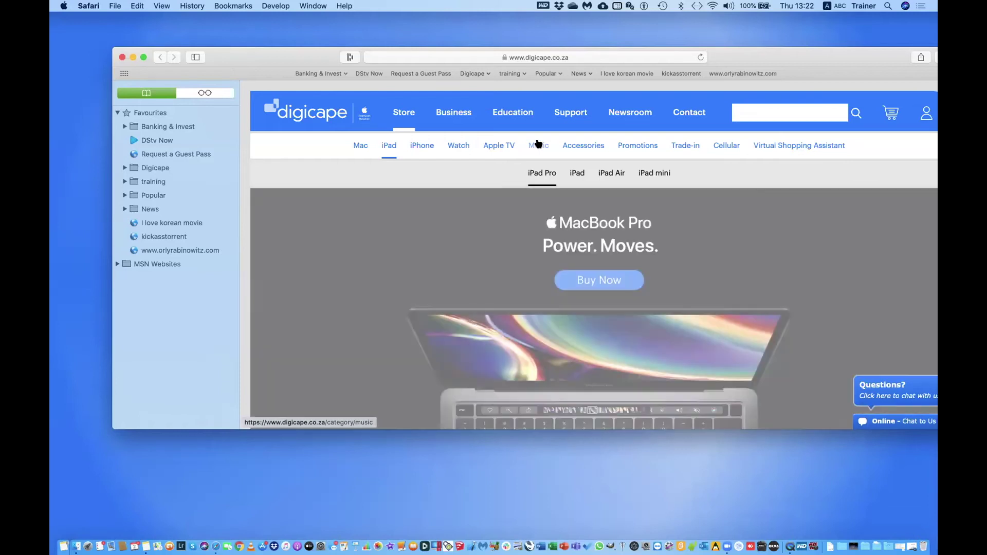
Move the browser window fully into view and open three new tabs beside the Digicape page.
drag(278, 64, 249, 102)
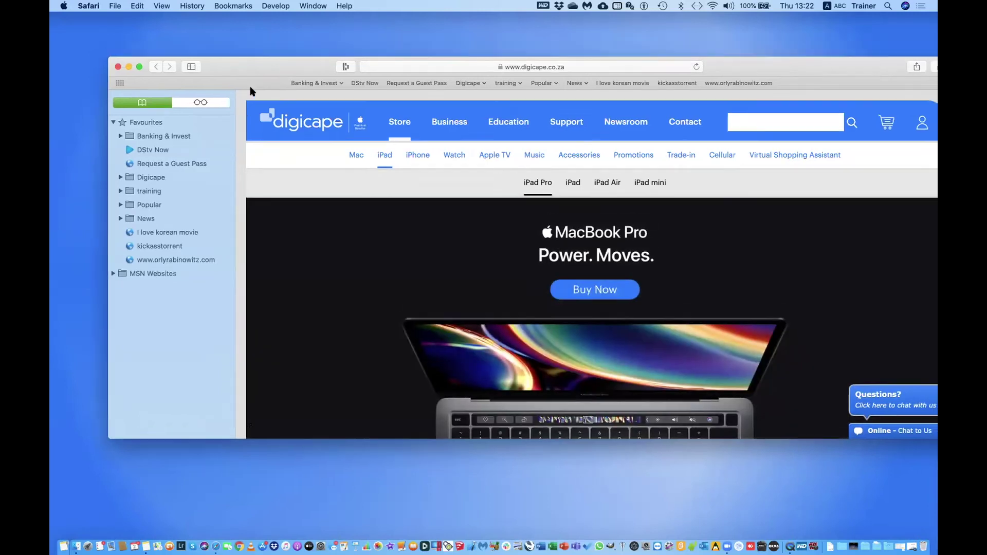
drag(262, 67, 243, 67)
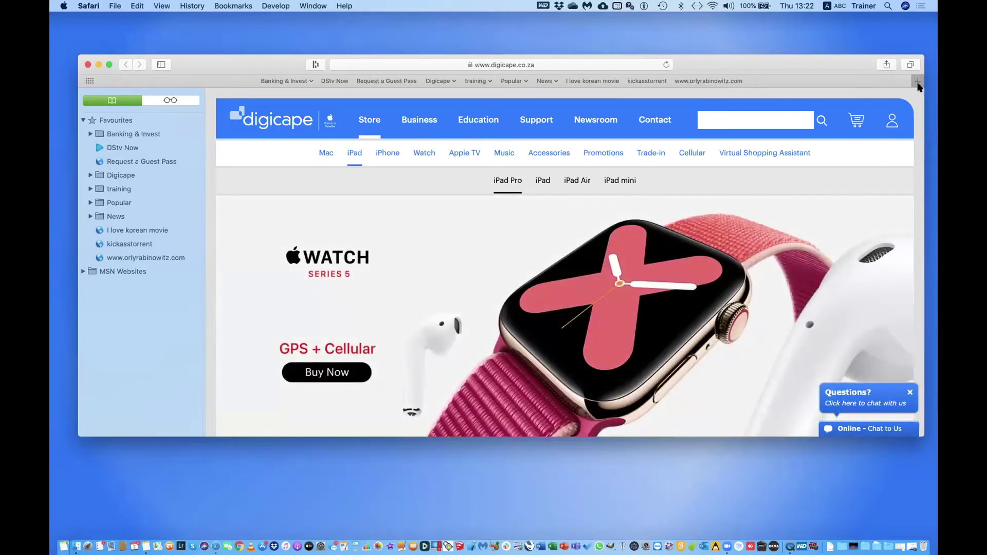
click(112, 7)
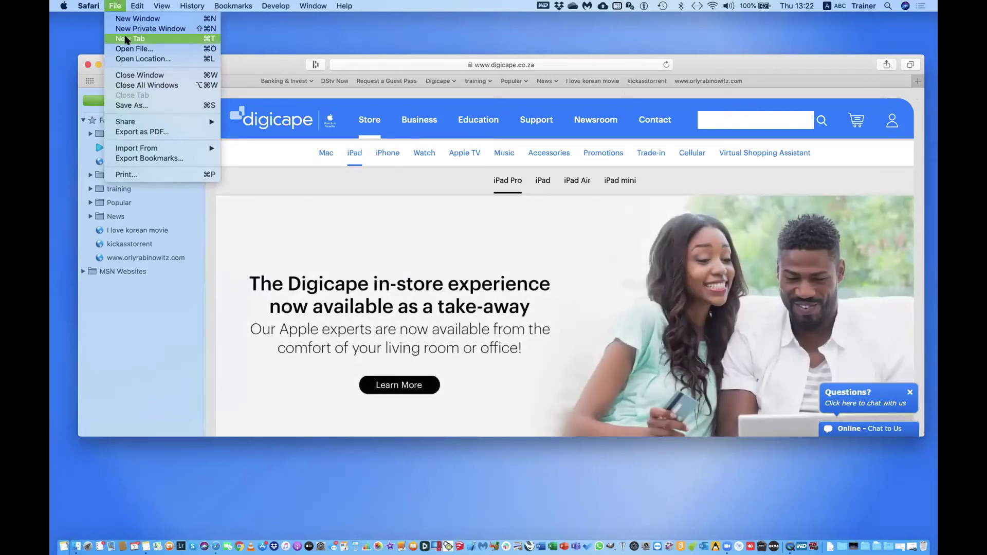
key(Escape)
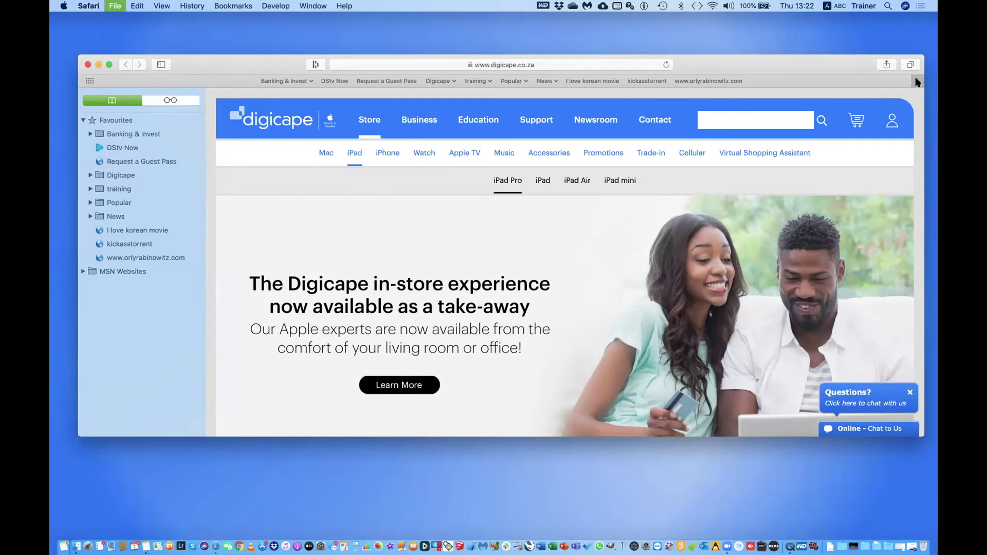
key(super+t)
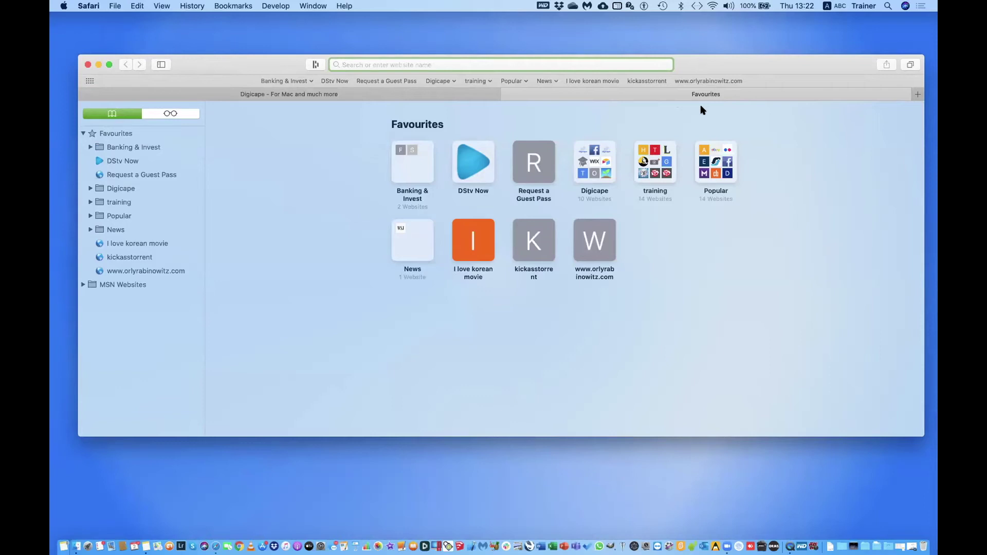
click(916, 95)
click(917, 95)
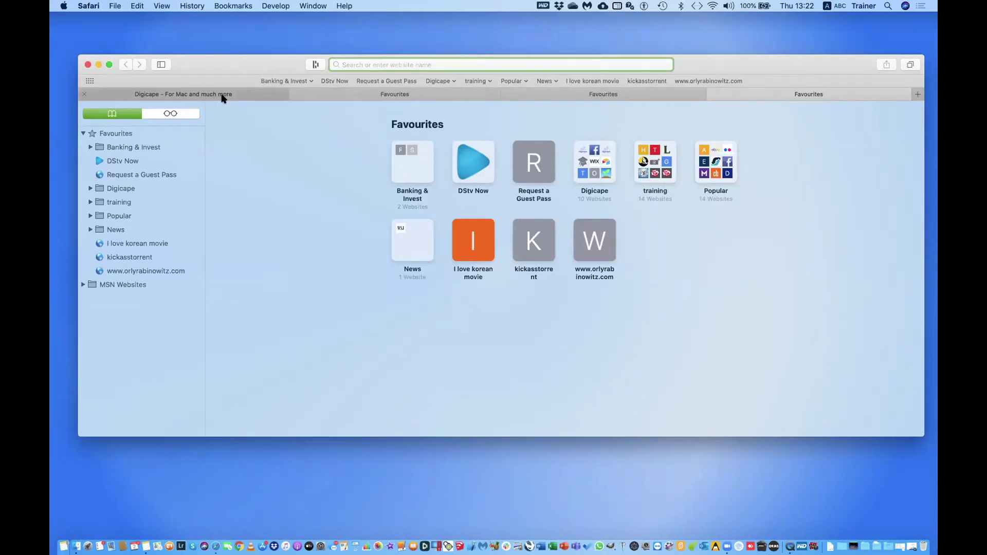
Load youtube.com, facebook.com and apple.com in the three new tabs, one site per tab.
click(375, 95)
text(youtube.com)
key(Return)
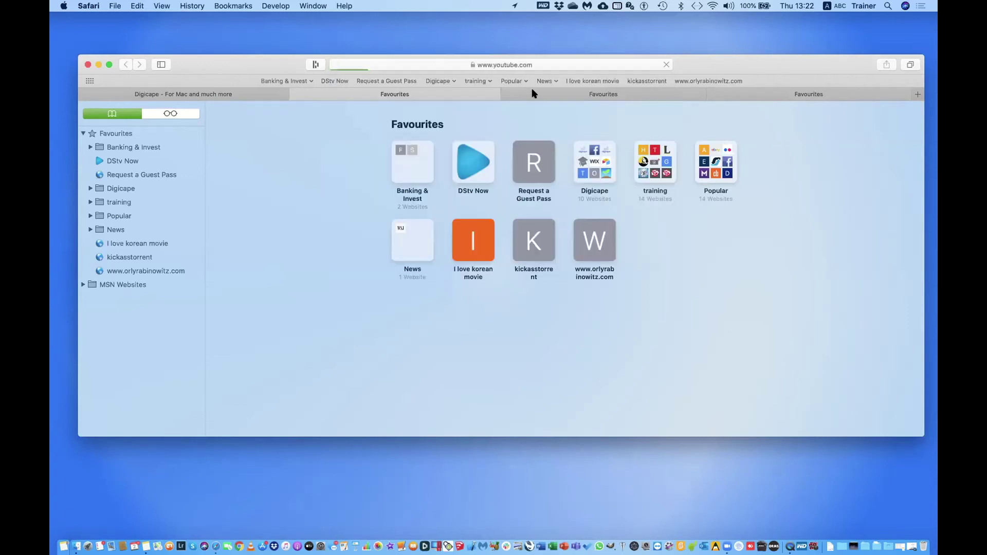
click(532, 93)
text(fac)
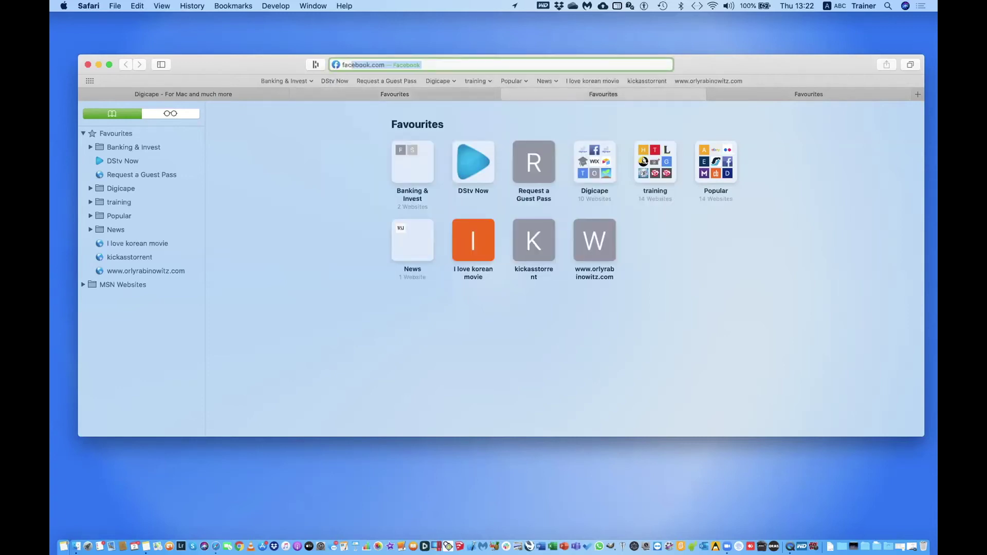
key(Return)
click(809, 96)
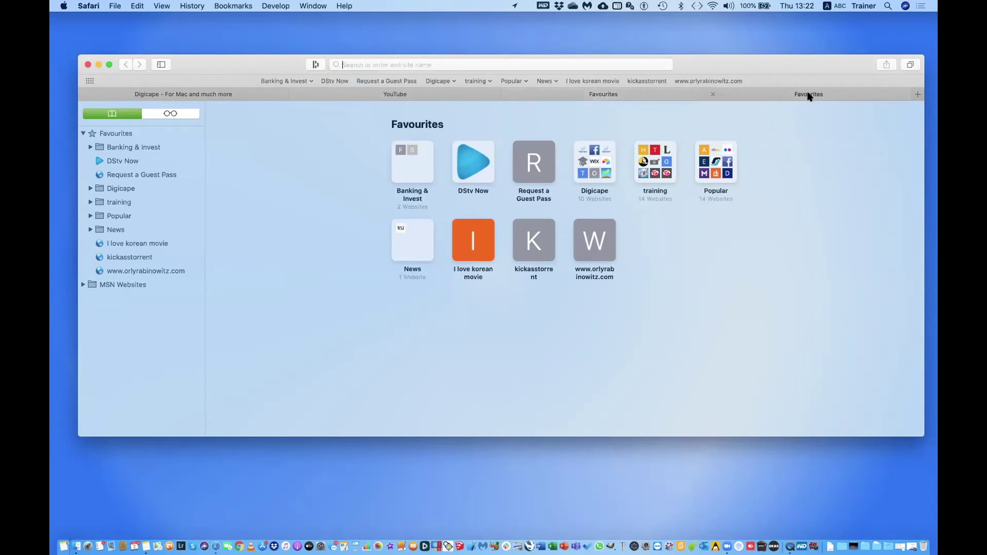
text(apple.com)
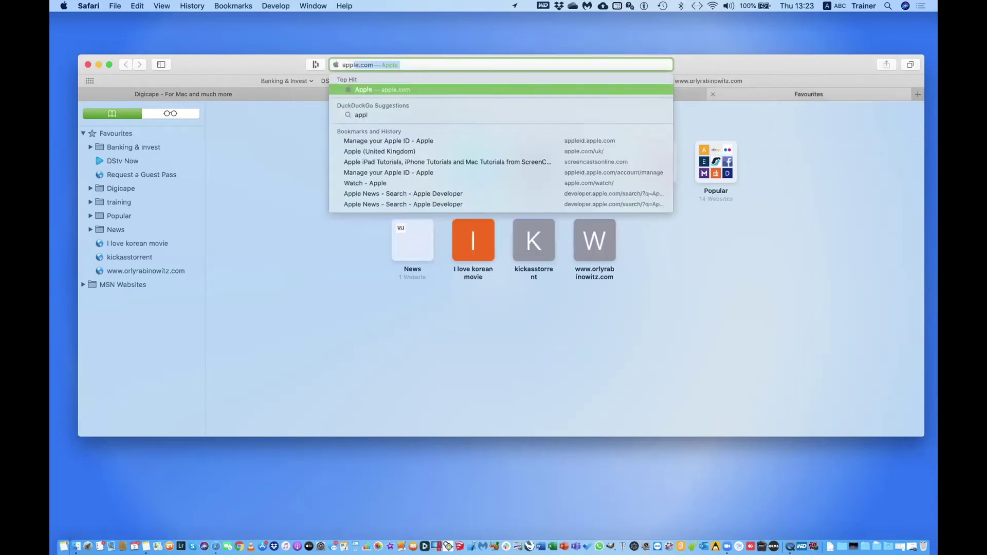
key(Return)
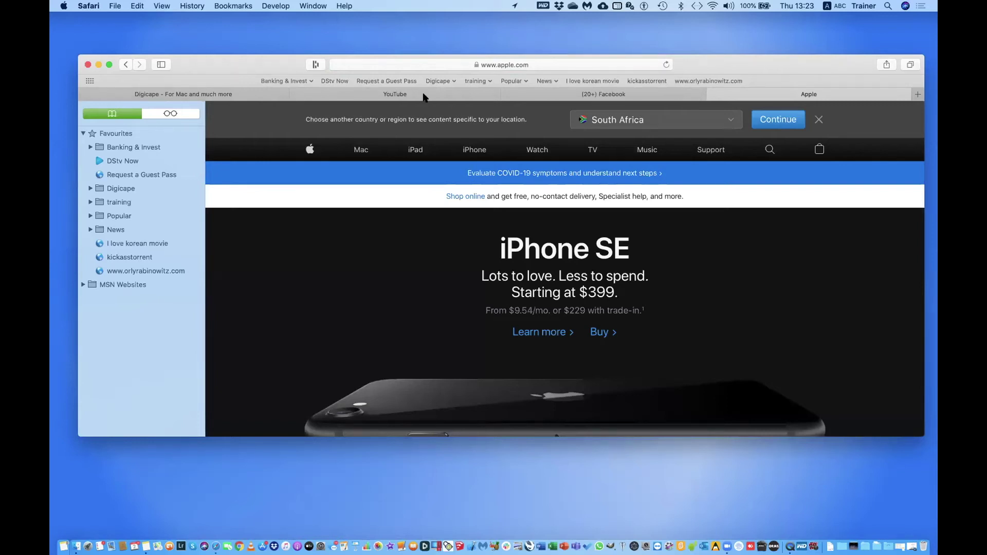
Detach the Apple, YouTube and Facebook tabs into separate windows and bring up the overview of all open windows.
click(439, 93)
click(532, 97)
click(777, 99)
drag(767, 97, 765, 174)
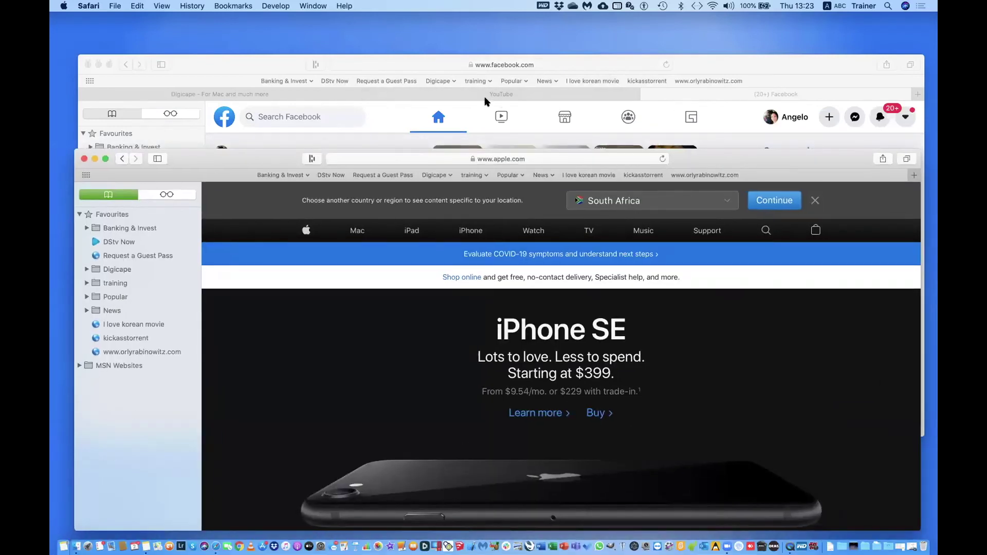
click(522, 98)
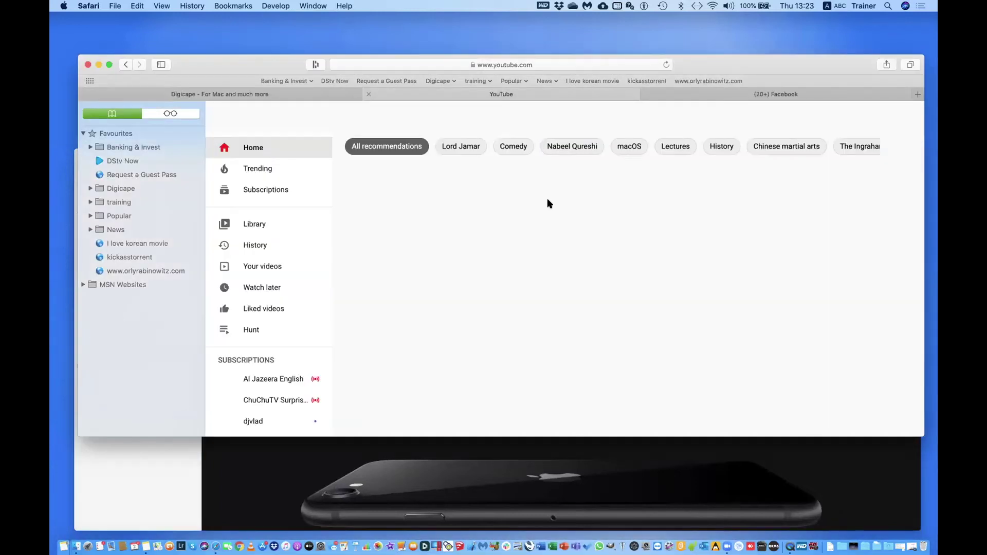
drag(620, 97, 642, 224)
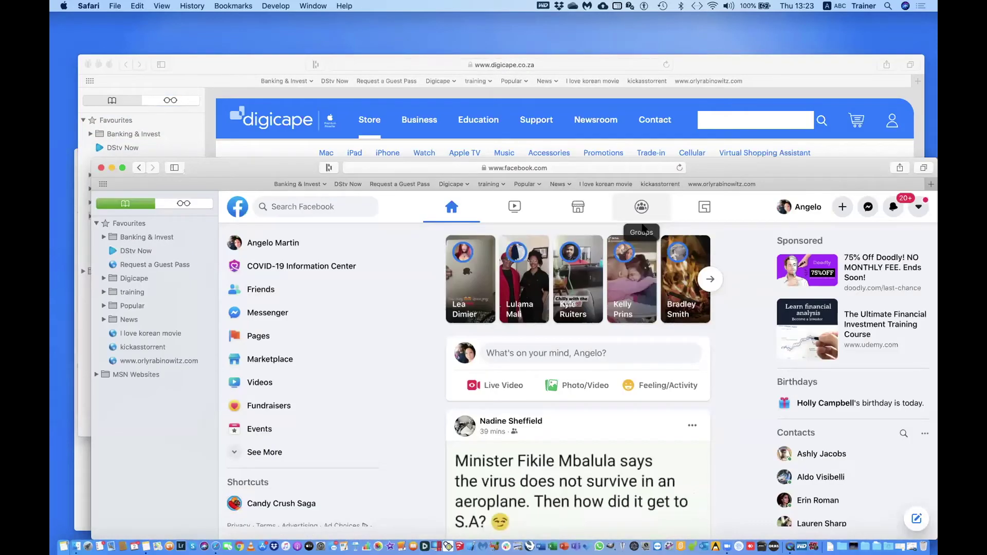
key(ctrl+Up)
click(238, 163)
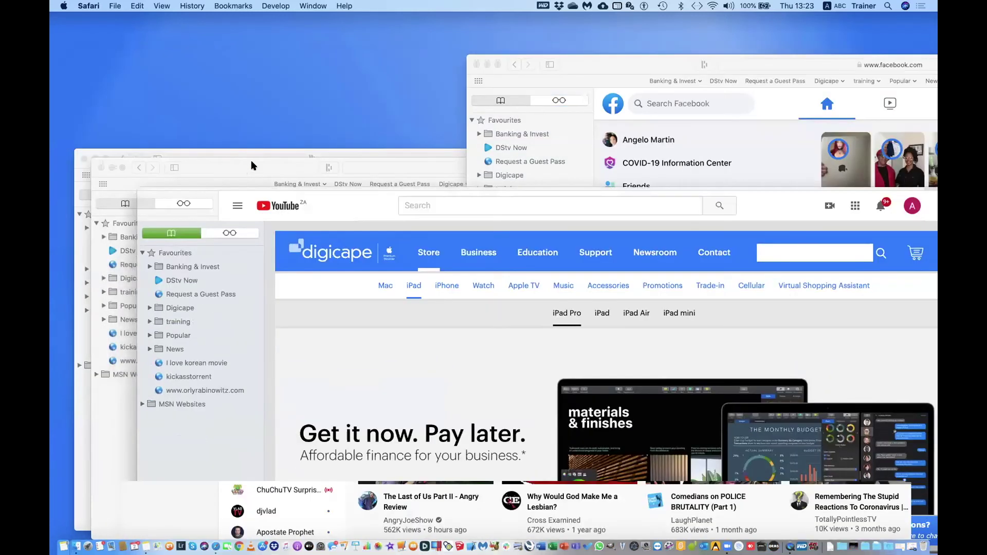
Bring the YouTube and Facebook windows forward, and merge all open windows into one tabbed window.
click(129, 162)
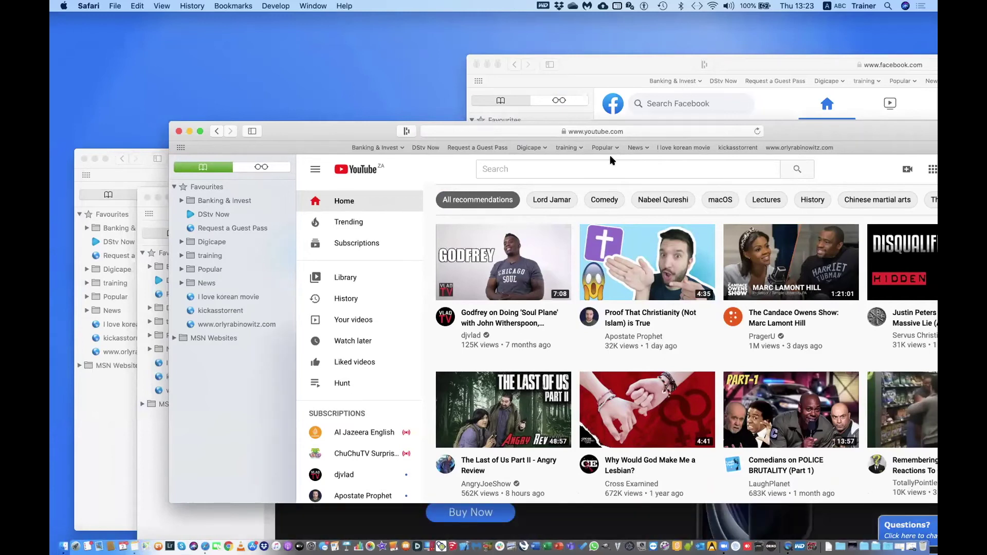
click(587, 64)
drag(586, 64, 468, 91)
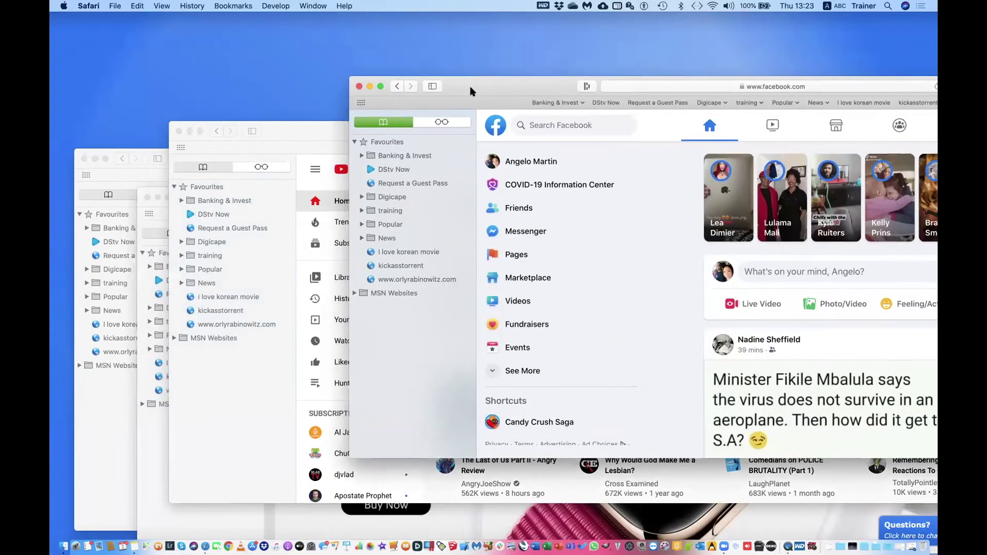
click(313, 7)
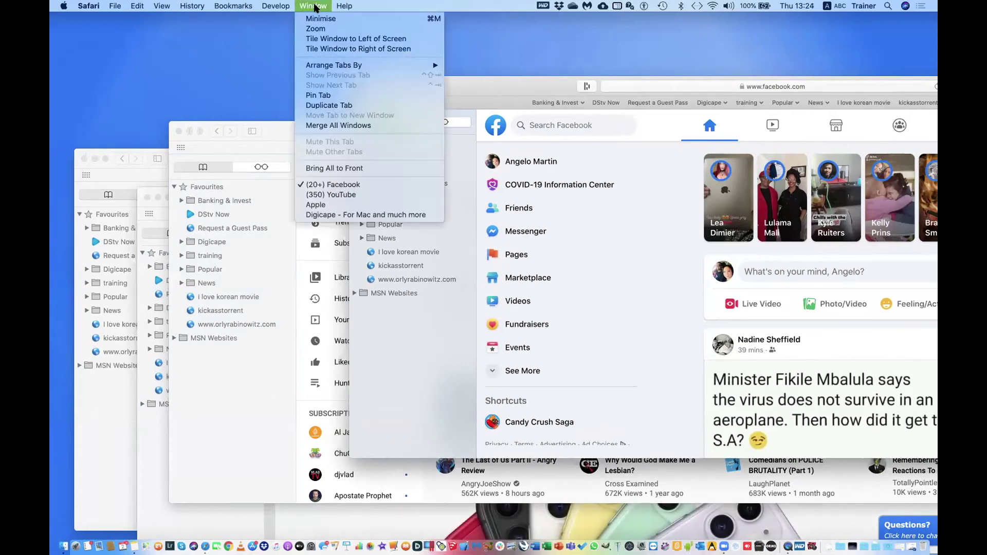
click(323, 125)
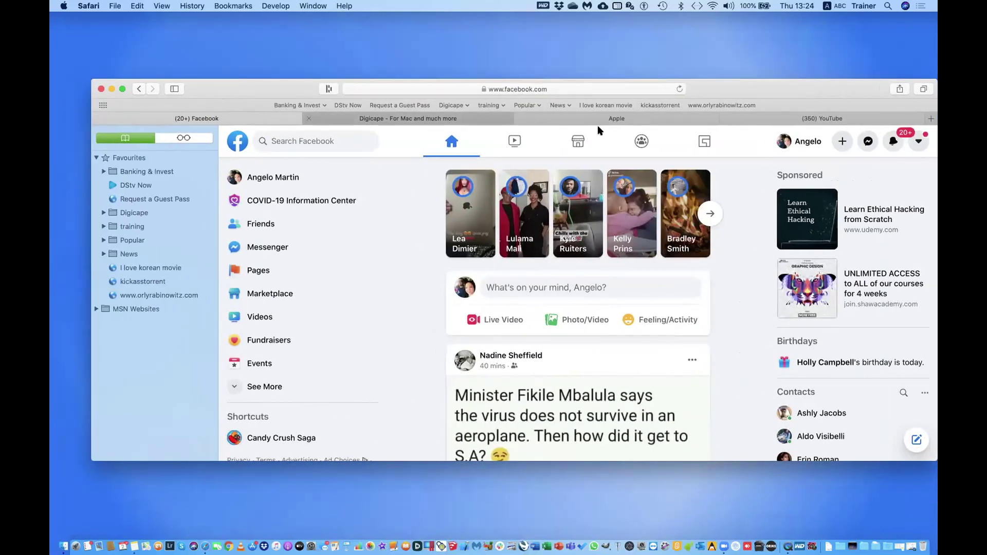
Cycle through the merged tabs from Facebook to YouTube and return to the Digicape tab.
key(ctrl+Tab)
key(ctrl+Tab)
key(ctrl+Tab)
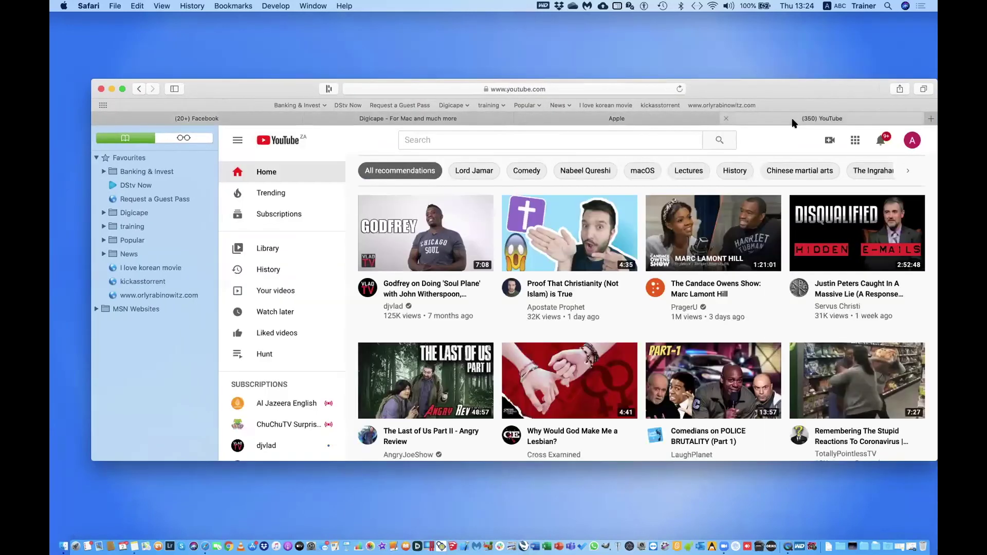
click(406, 121)
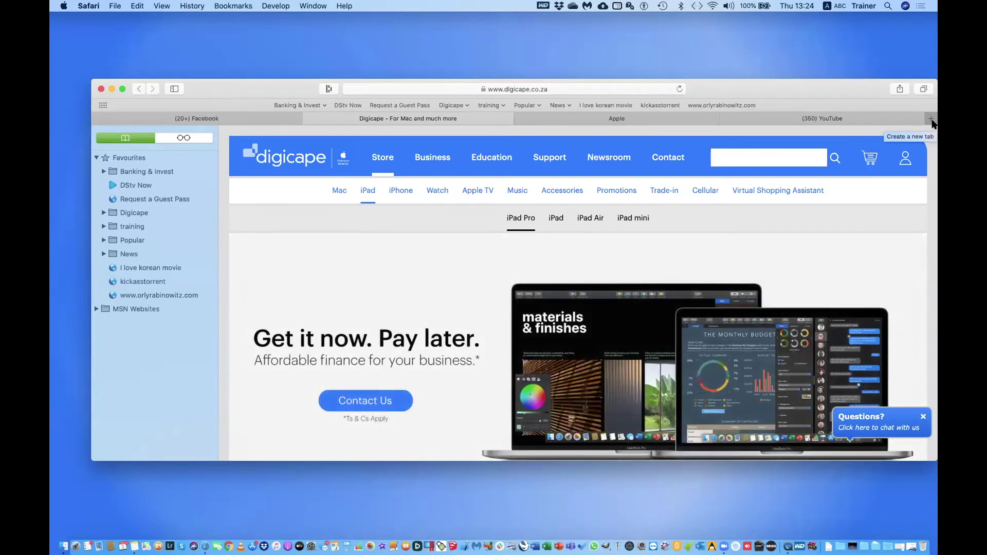
Open a new tab and load quicket.co.za in it.
click(930, 119)
text(qucik)
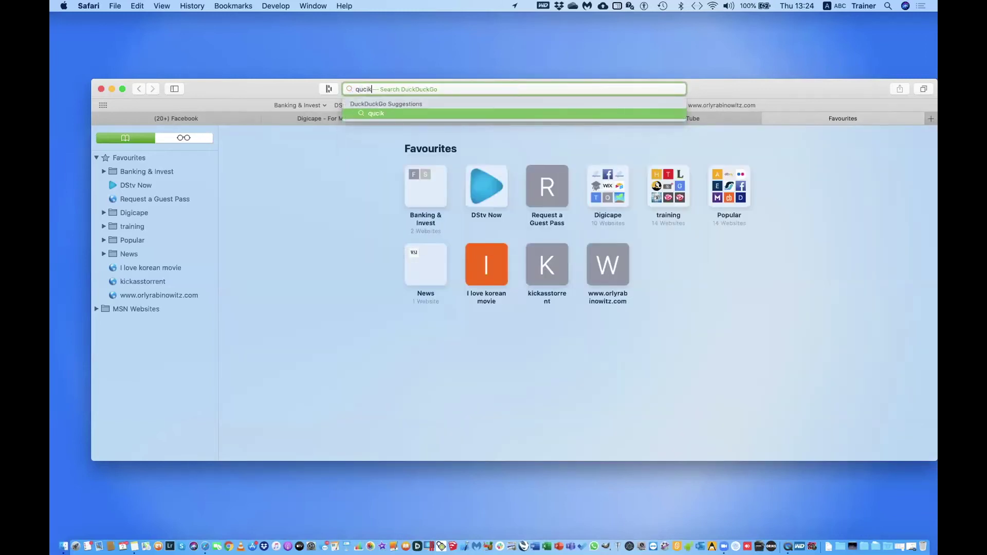
key(BackSpace)
key(BackSpace)
key(BackSpace)
key(Return)
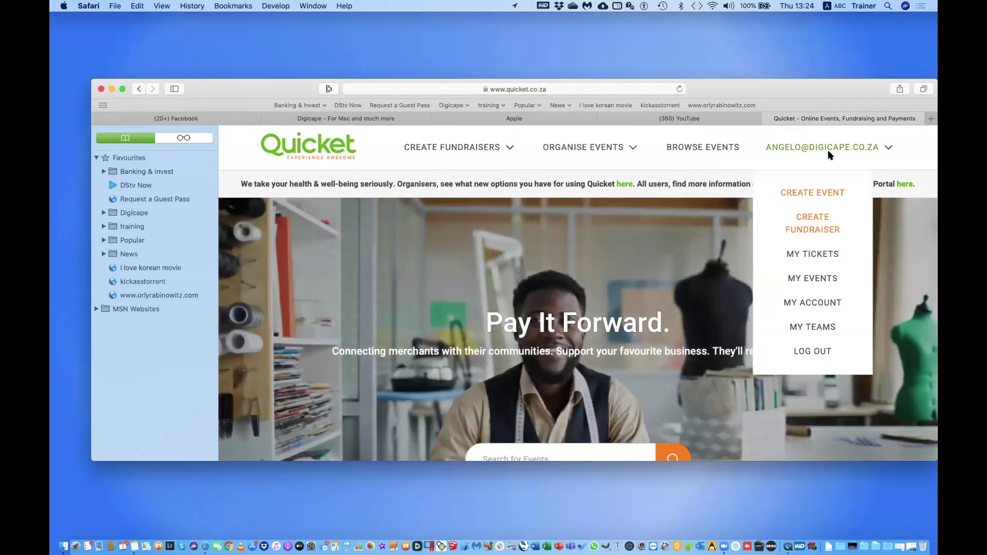
Pin the Quicket tab in the browser window.
right_click(822, 121)
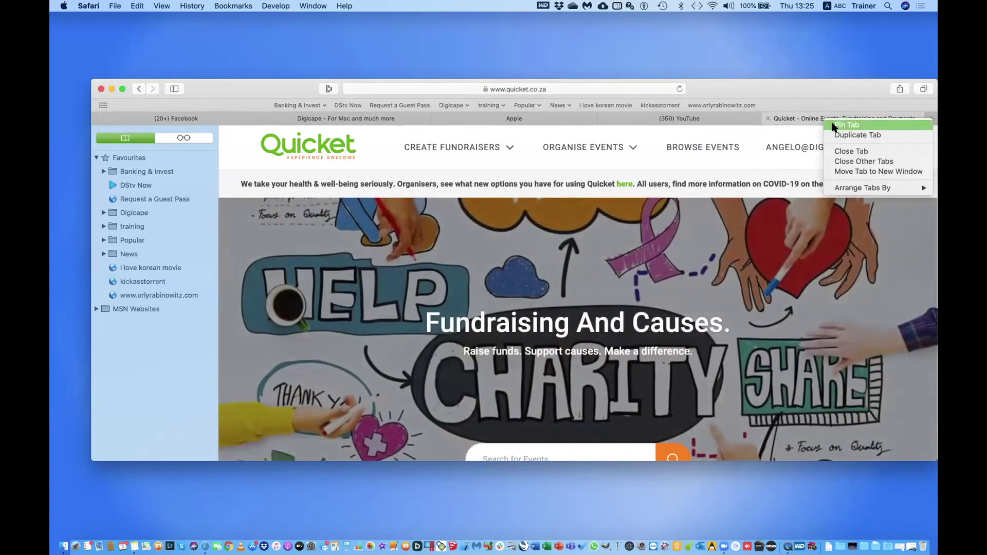
click(303, 5)
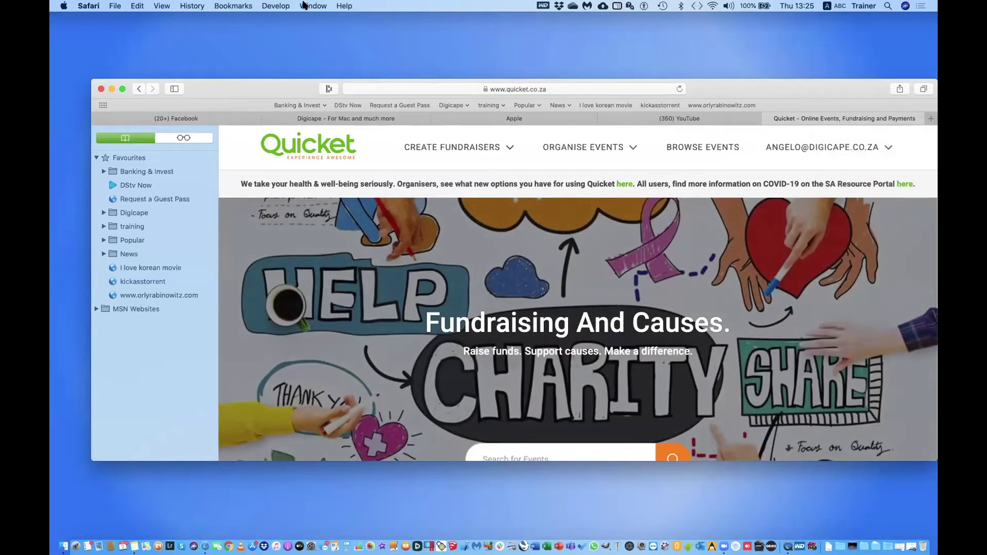
click(304, 6)
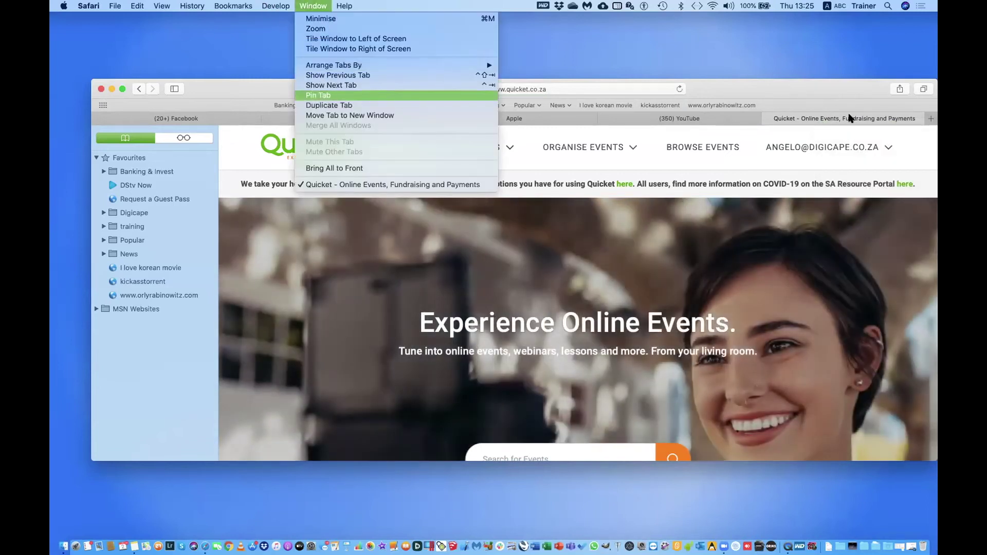
click(830, 121)
right_click(829, 121)
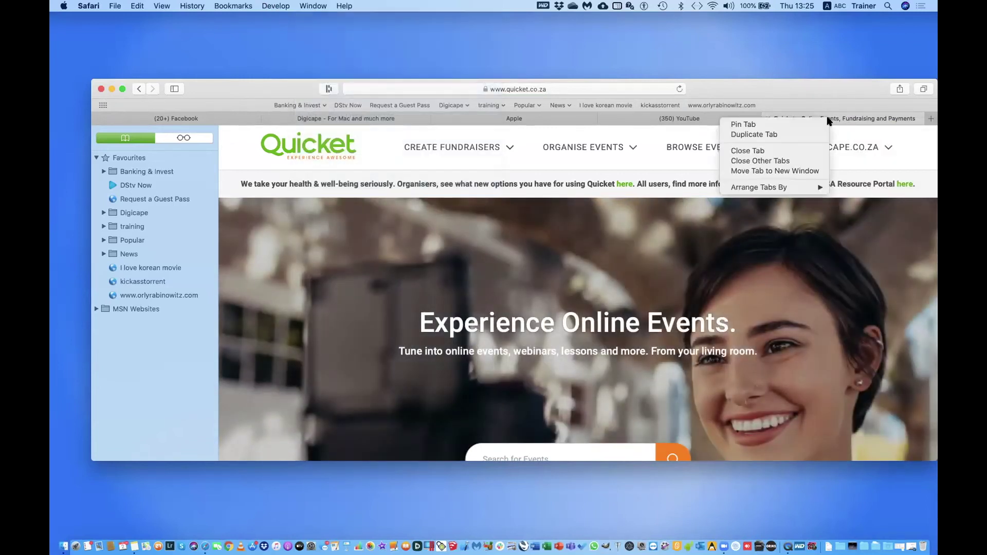
click(762, 128)
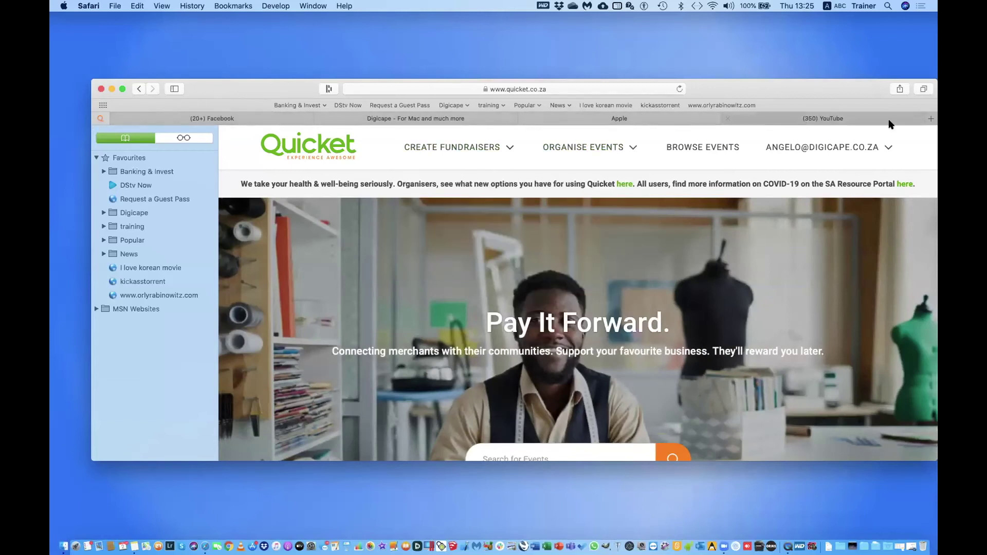
Close the browser window, quit Safari and relaunch it.
click(100, 90)
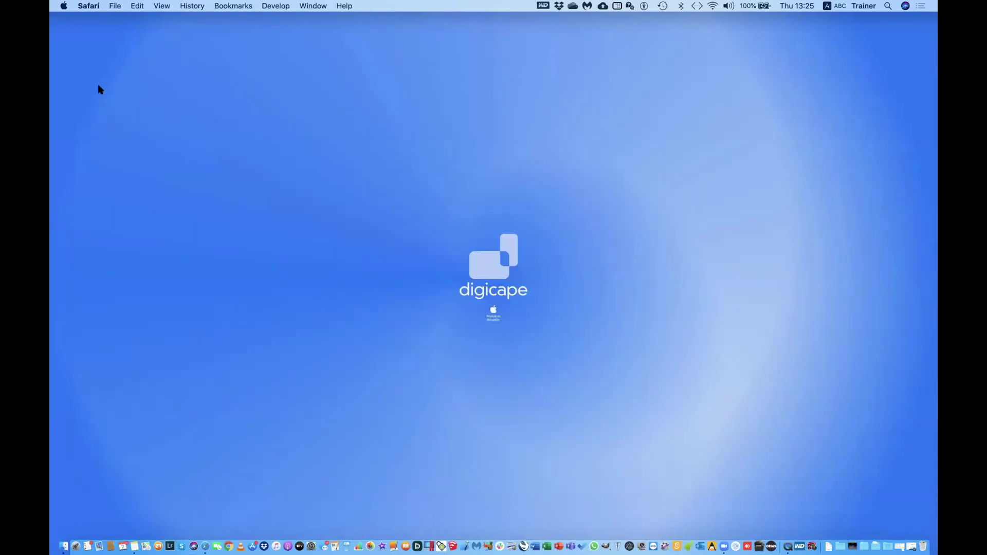
click(115, 5)
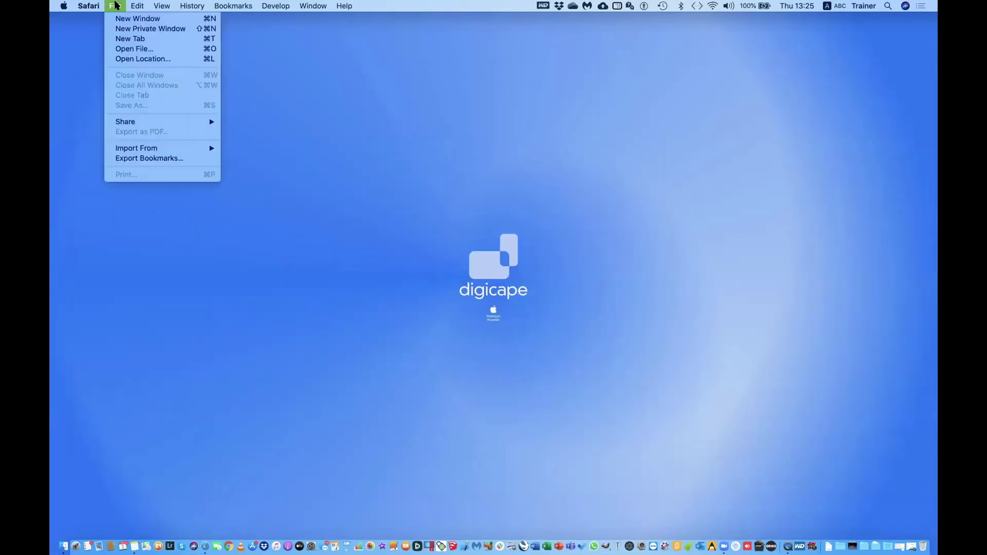
mouse_move(99, 6)
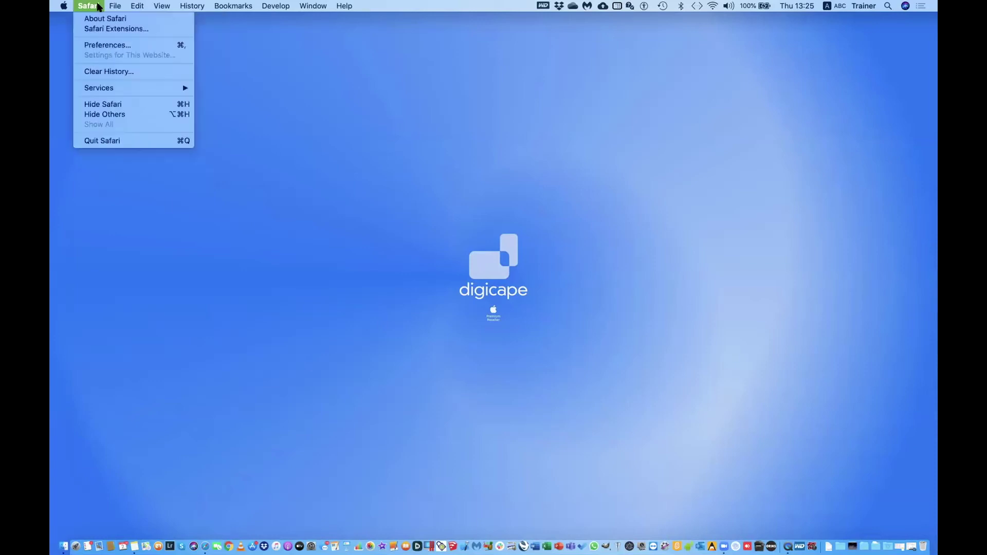
click(115, 154)
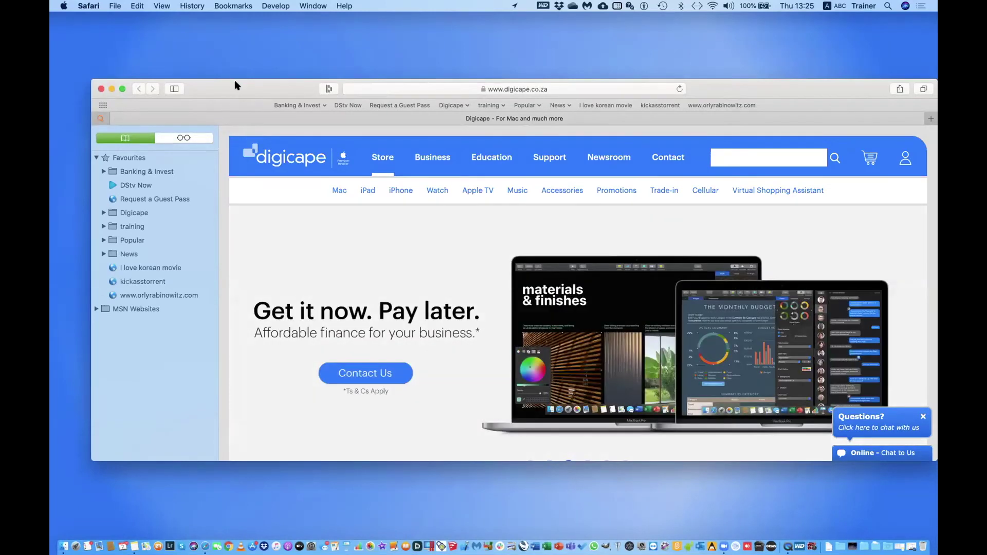
Move the browser window fully into view and open two new tabs beside the Digicape page.
drag(236, 90, 210, 96)
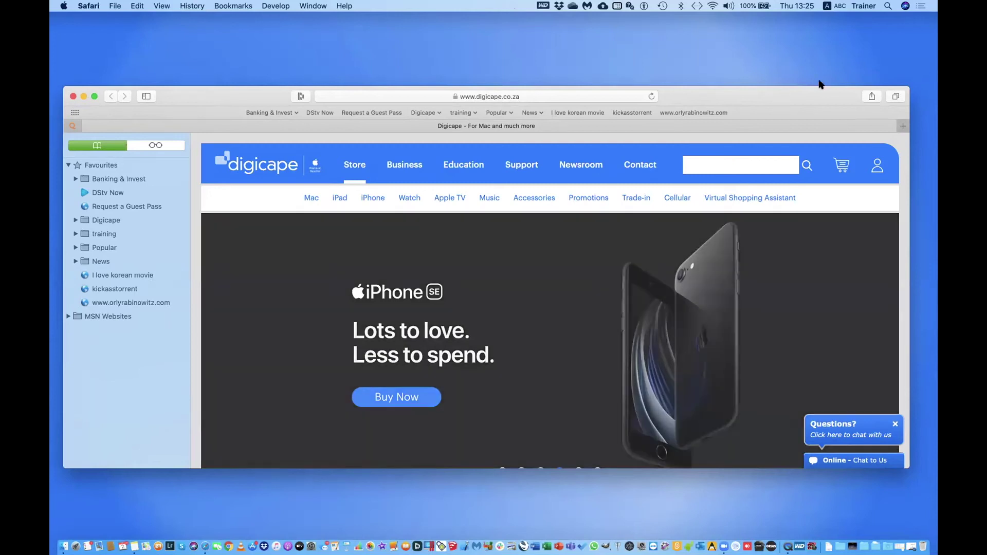
drag(762, 109, 800, 87)
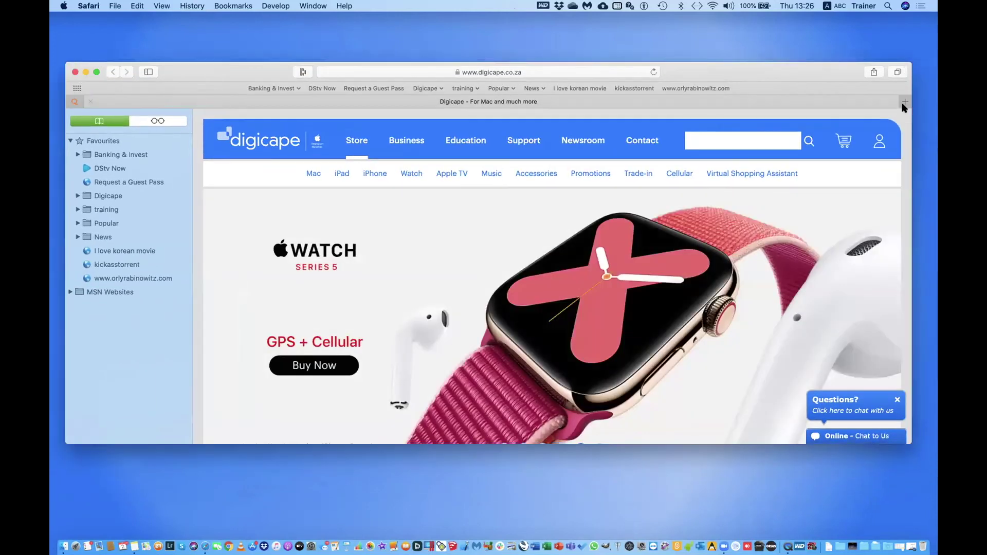
click(903, 103)
click(903, 104)
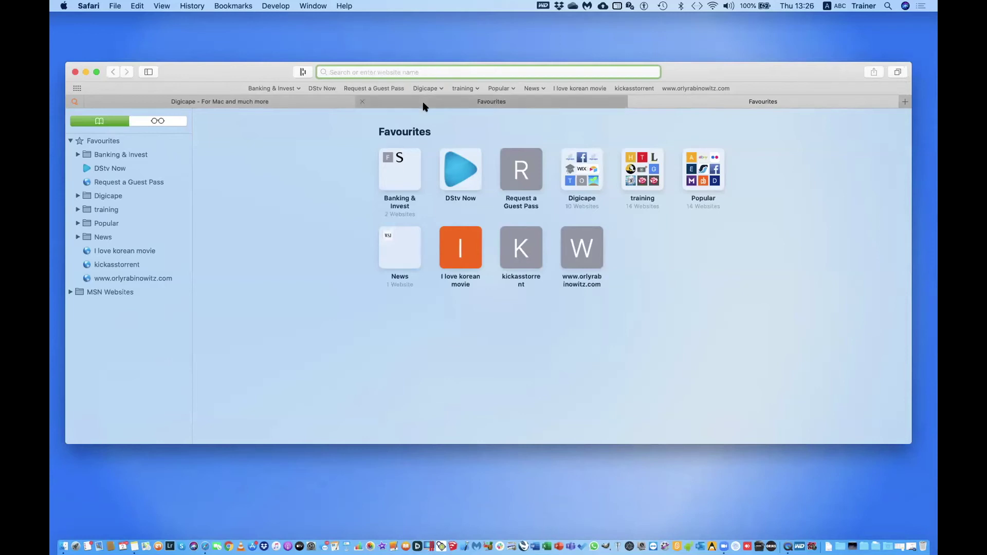
Load youtube.com in the first new tab and facebook.com in the second.
text(youtube.com)
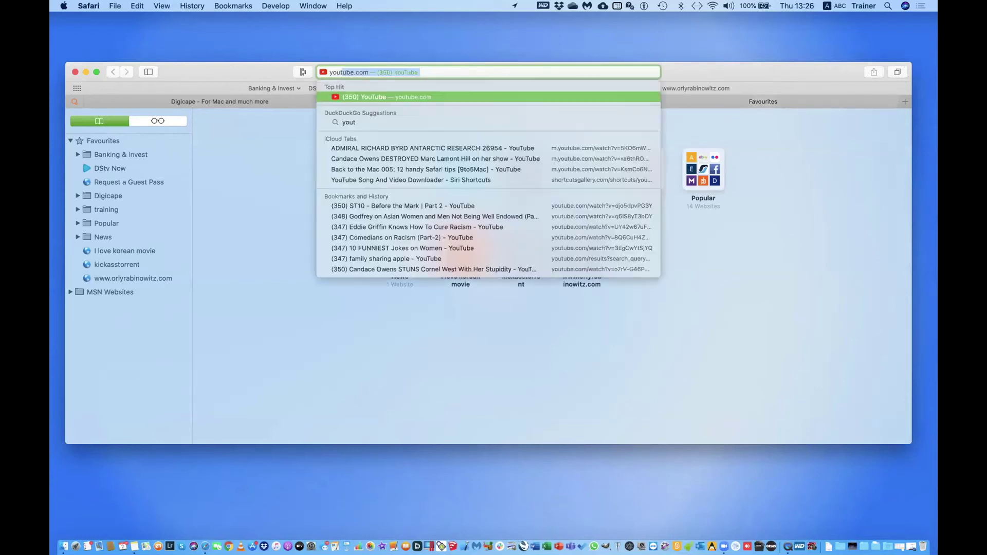
key(Return)
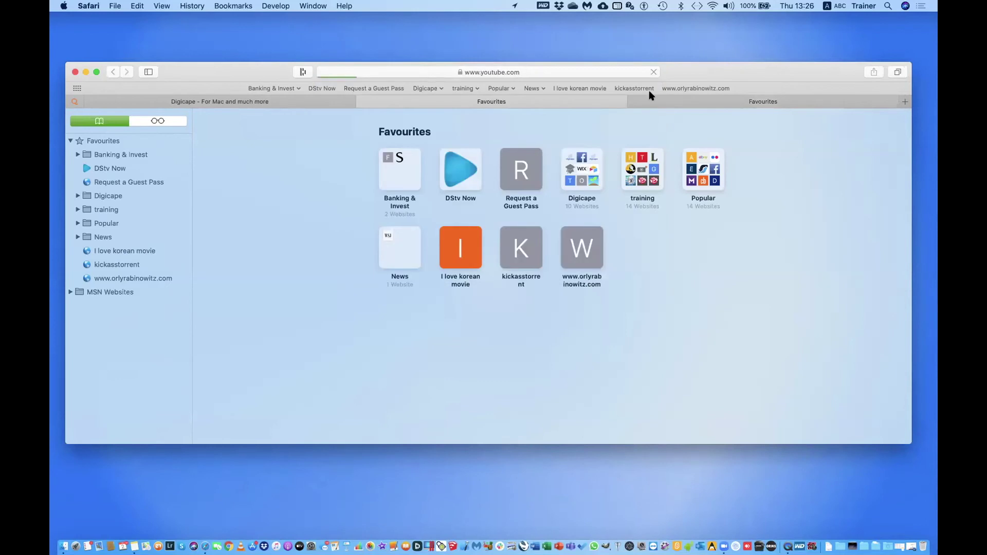
click(651, 98)
text(face)
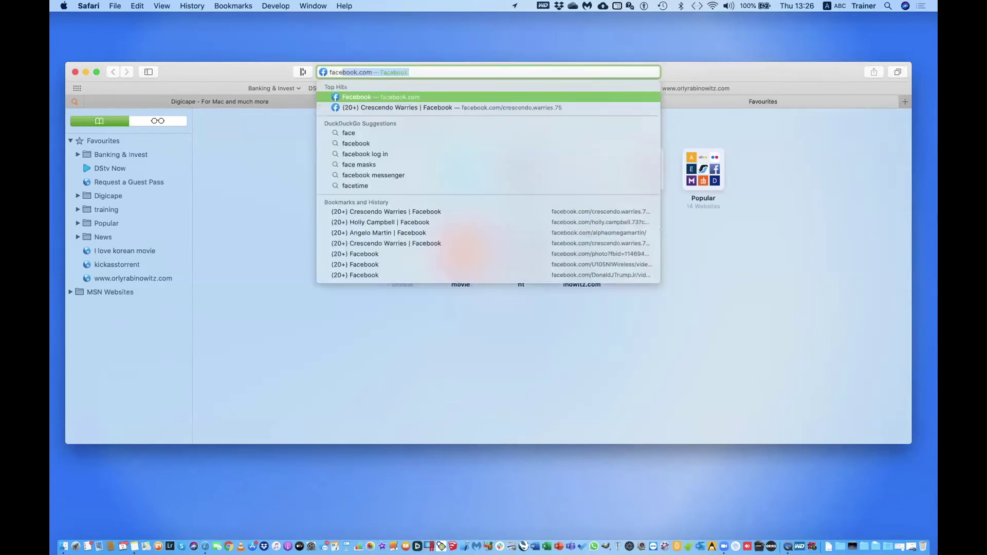
key(Return)
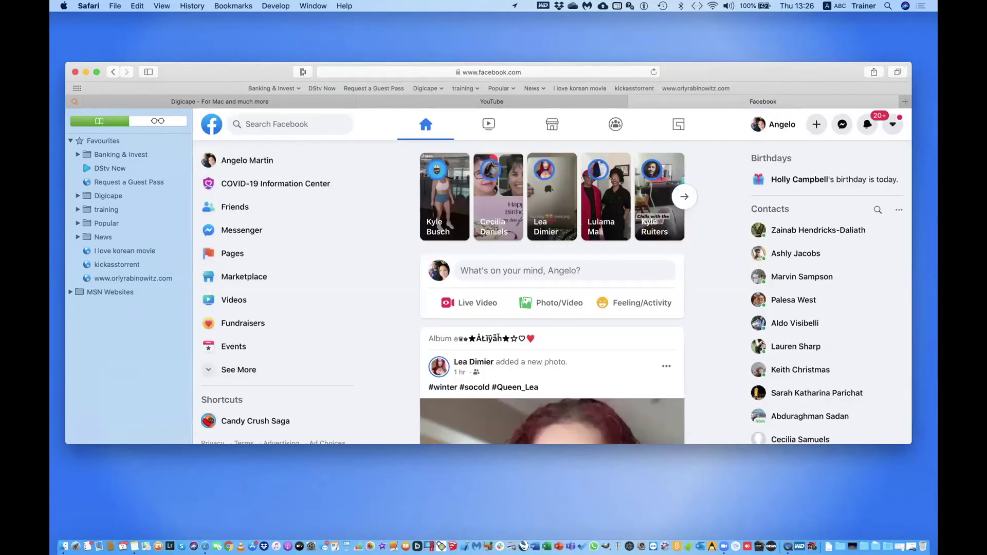
Quit Safari with the option that keeps its windows, and reopen the browser.
click(84, 5)
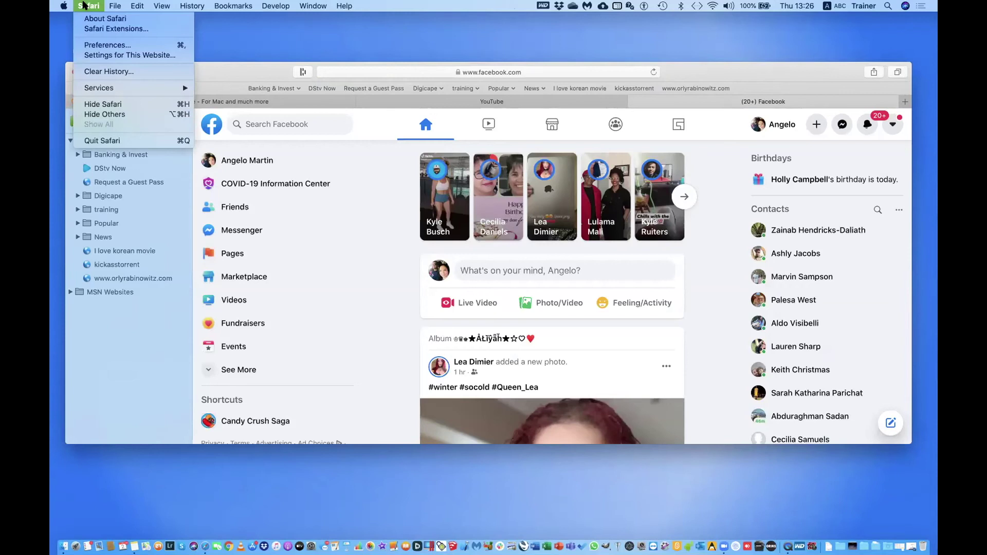
key(alt)
key(alt)
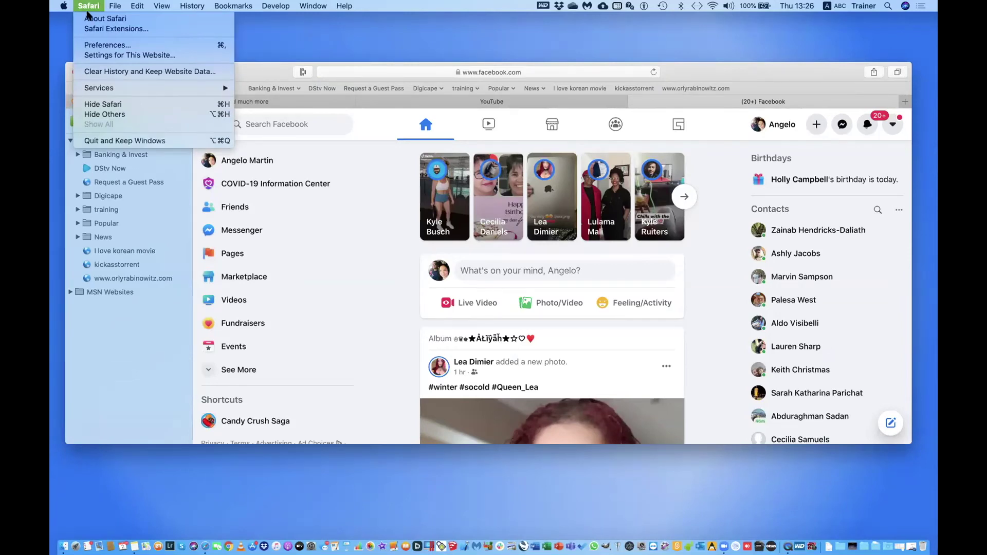
alt+click(105, 141)
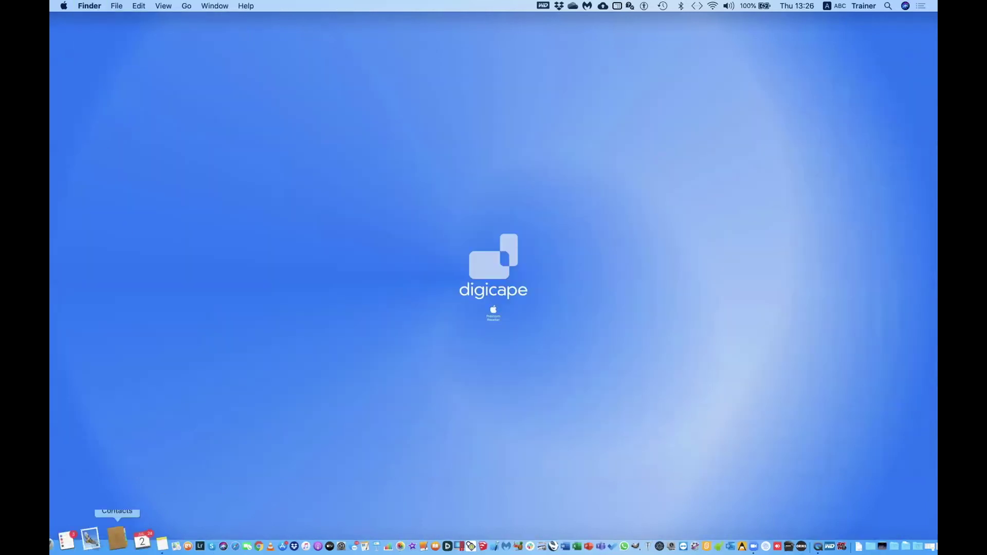
click(206, 536)
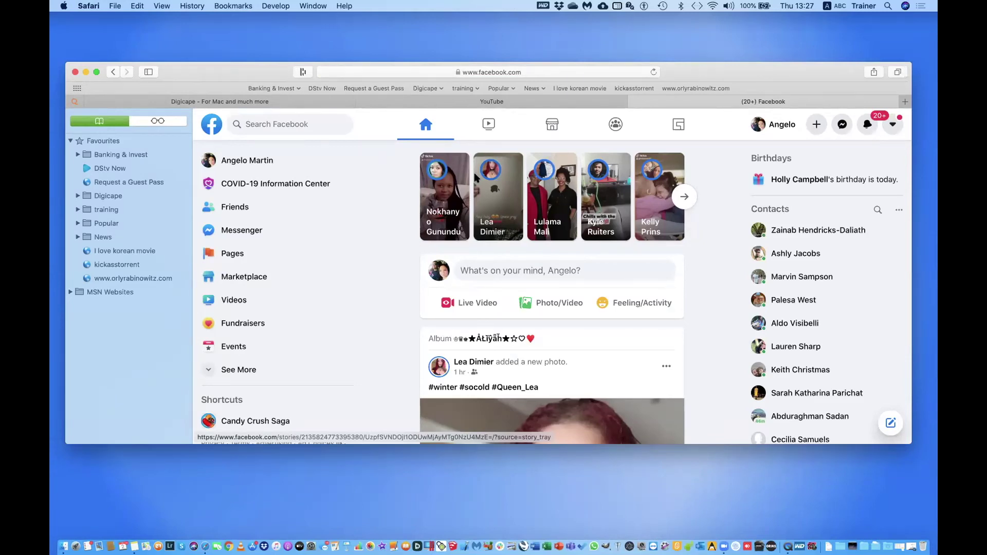
Switch to the previous tab, YouTube, and show the overview of all open tabs.
key(super)
key(shift)
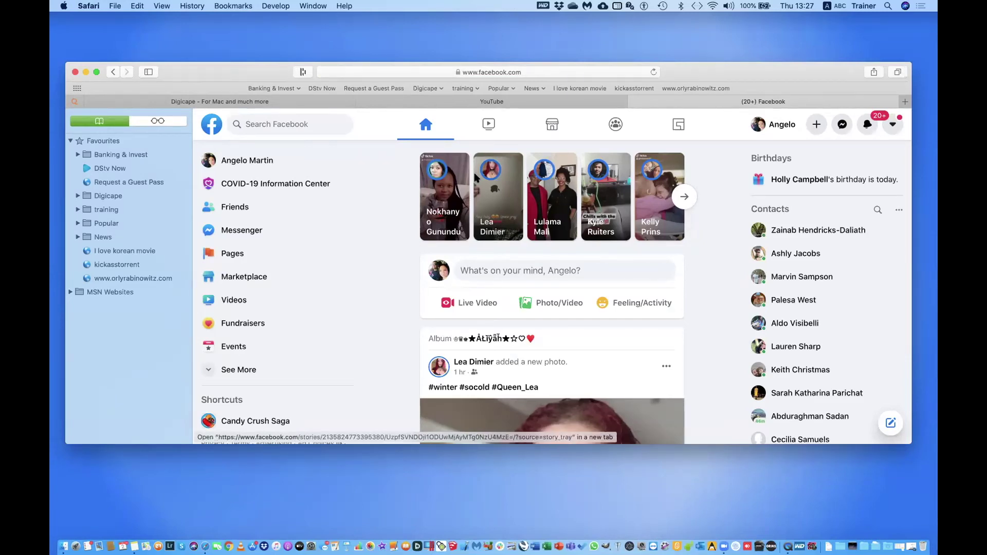
key(super+shift+bracketleft)
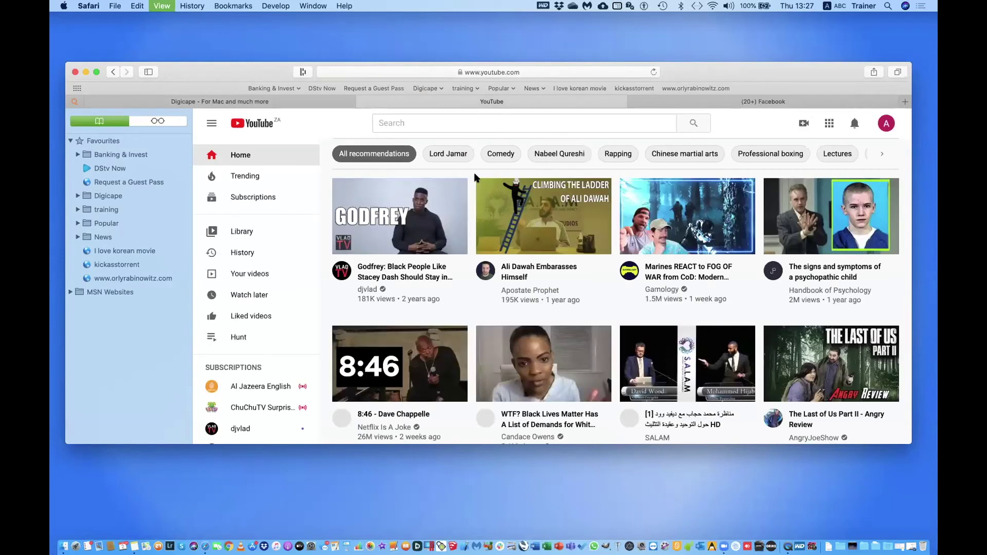
key(super+shift+backslash)
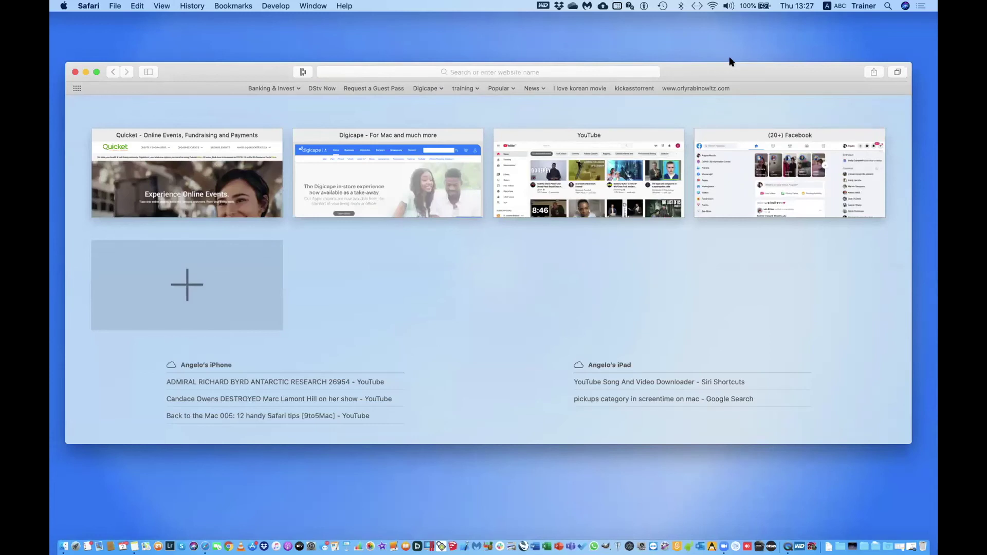
Reposition the window, bring back the tab overview and open the iPhone's iCloud tab "ADMIRAL RICHARD BYRD ANTARCTIC RESEARCH 26954".
drag(618, 71, 719, 77)
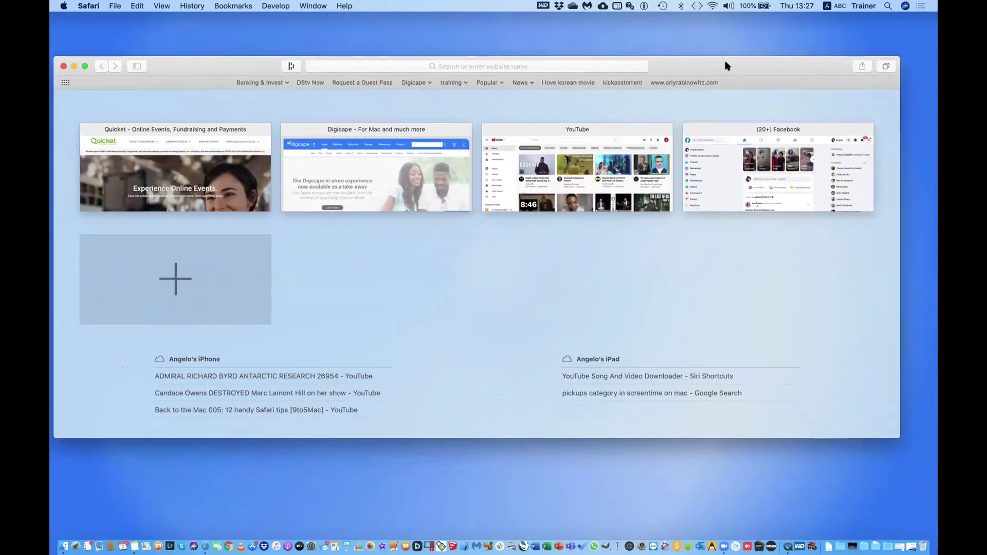
click(785, 83)
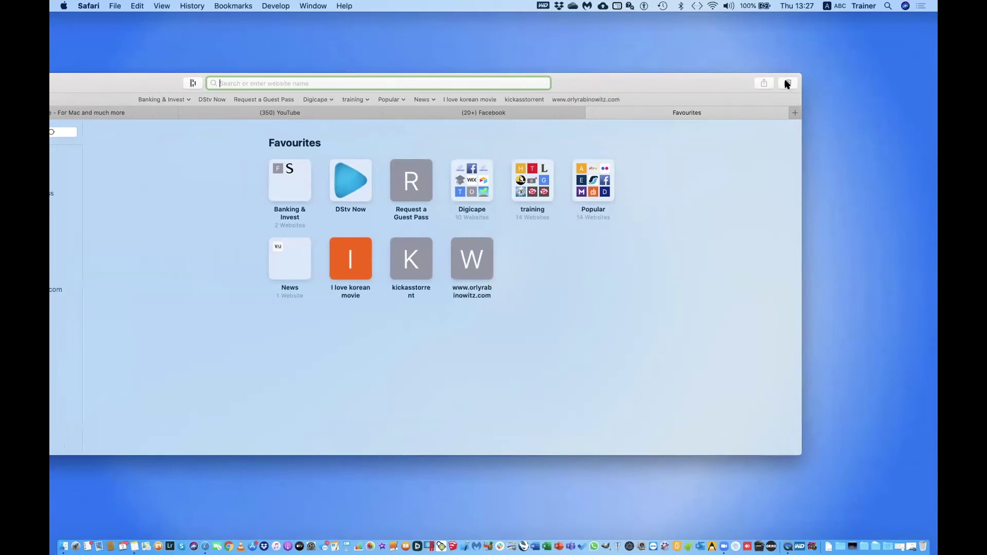
click(786, 84)
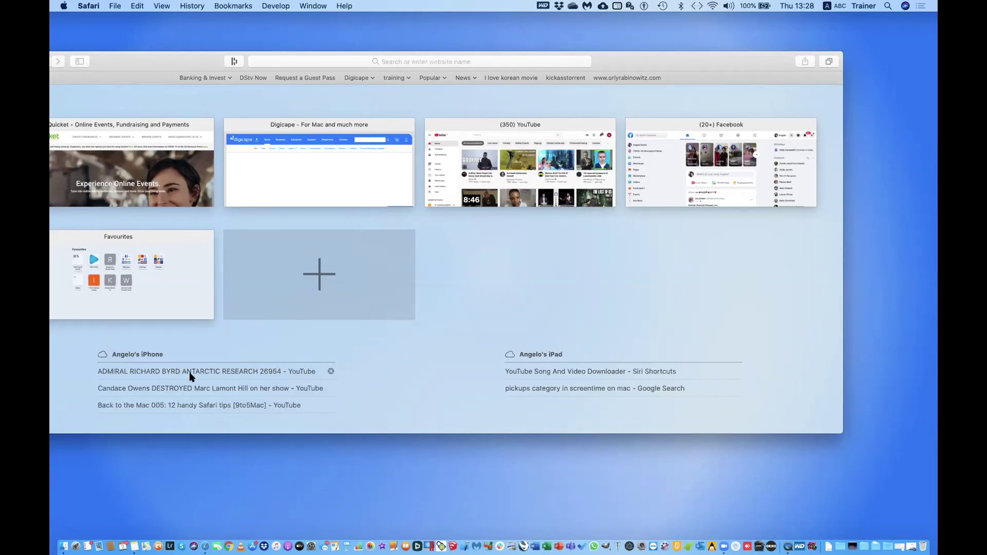
click(218, 370)
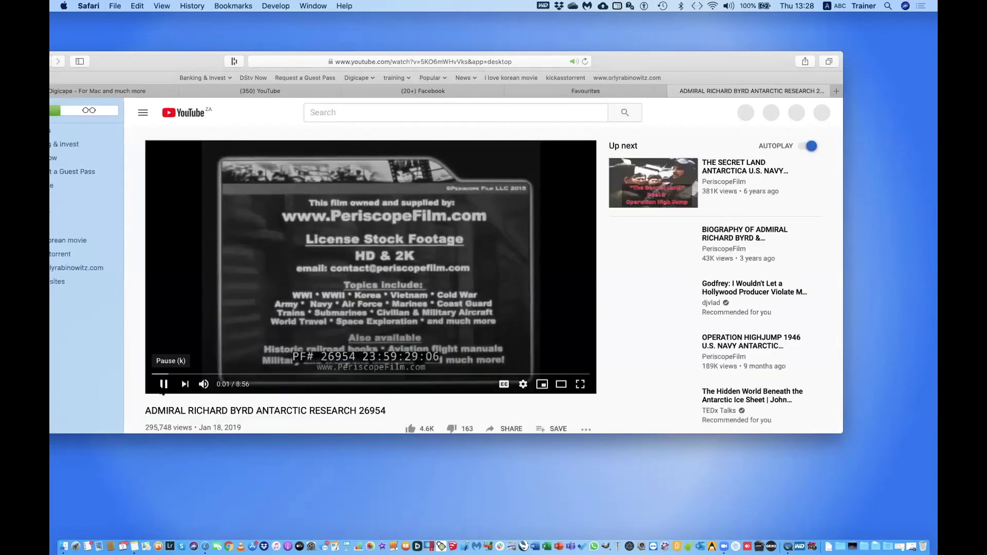
Pause the Admiral Richard Byrd video and show the overview of all open tabs.
click(164, 383)
click(163, 384)
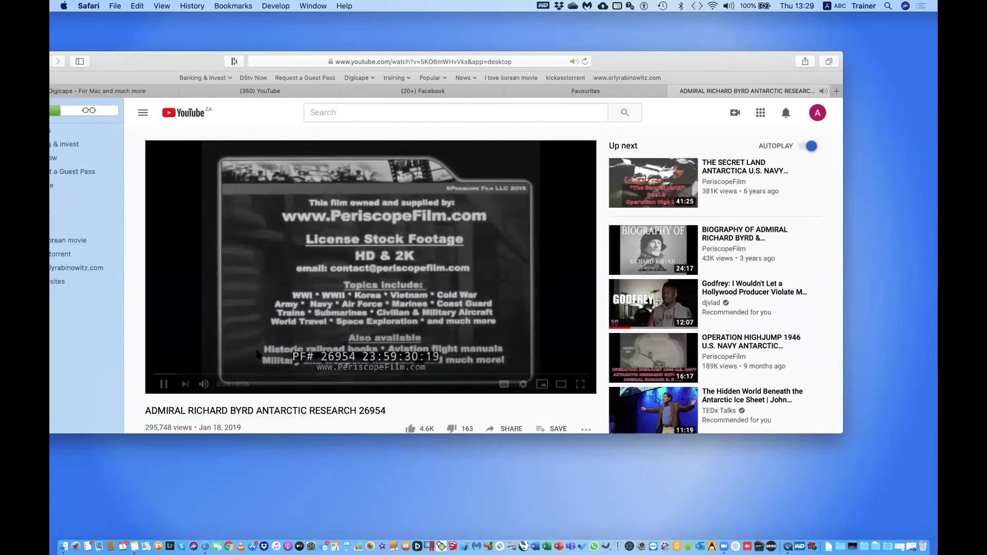
click(165, 383)
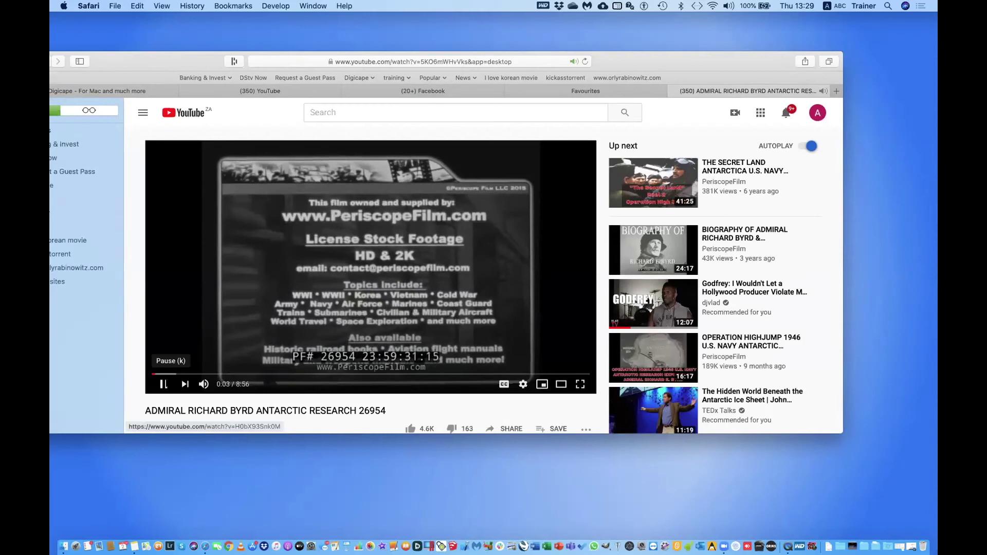
click(820, 61)
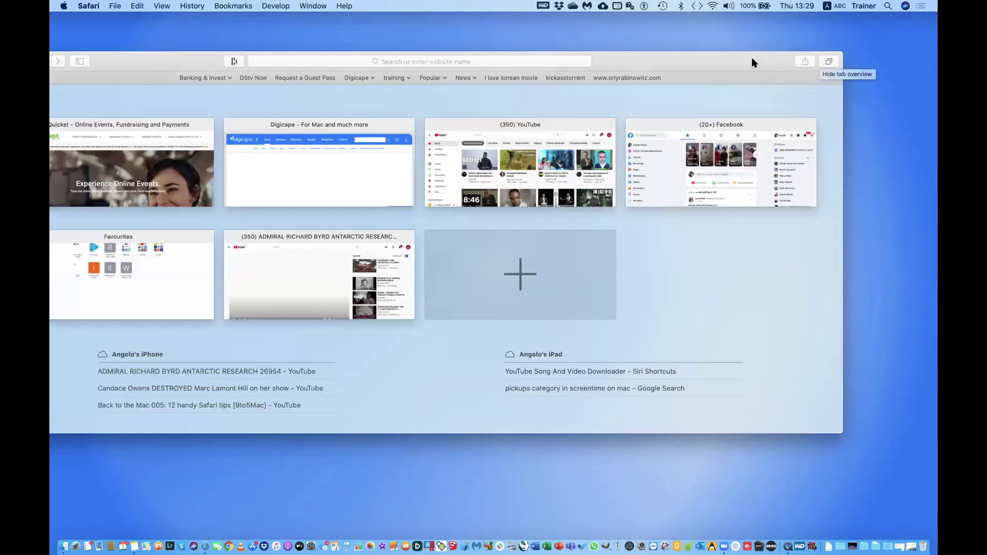
Search the open and iCloud tabs for "admi" in the tab overview.
drag(733, 60, 718, 101)
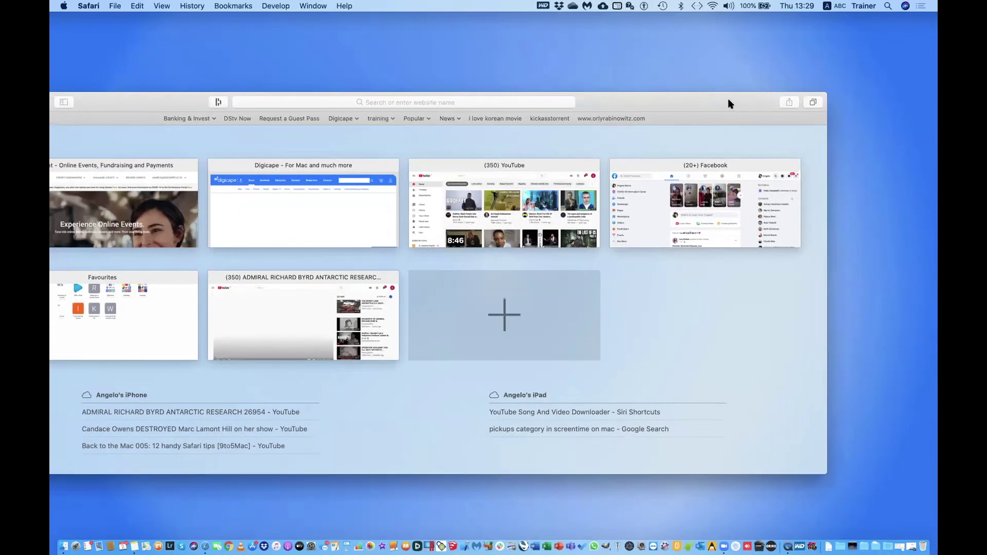
text(admi)
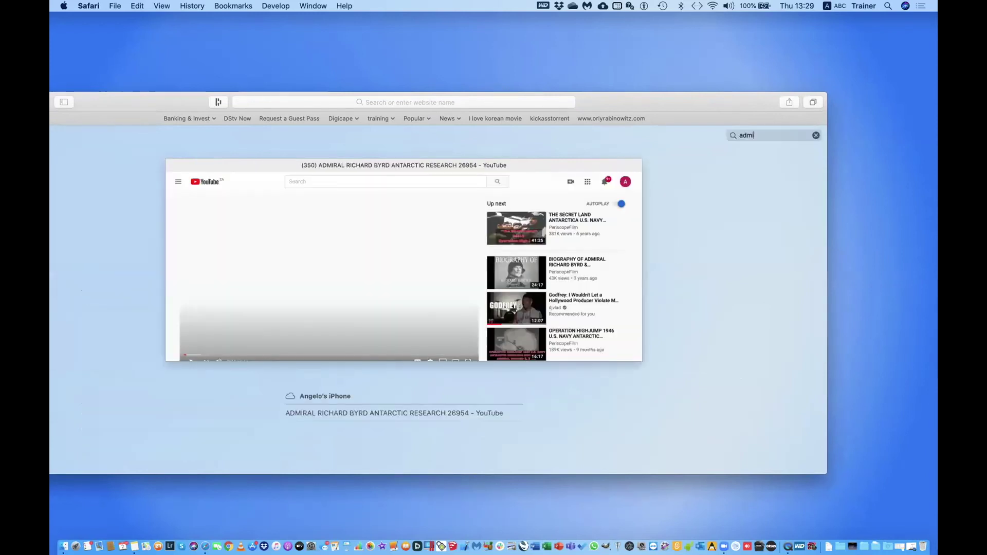
drag(732, 100, 647, 96)
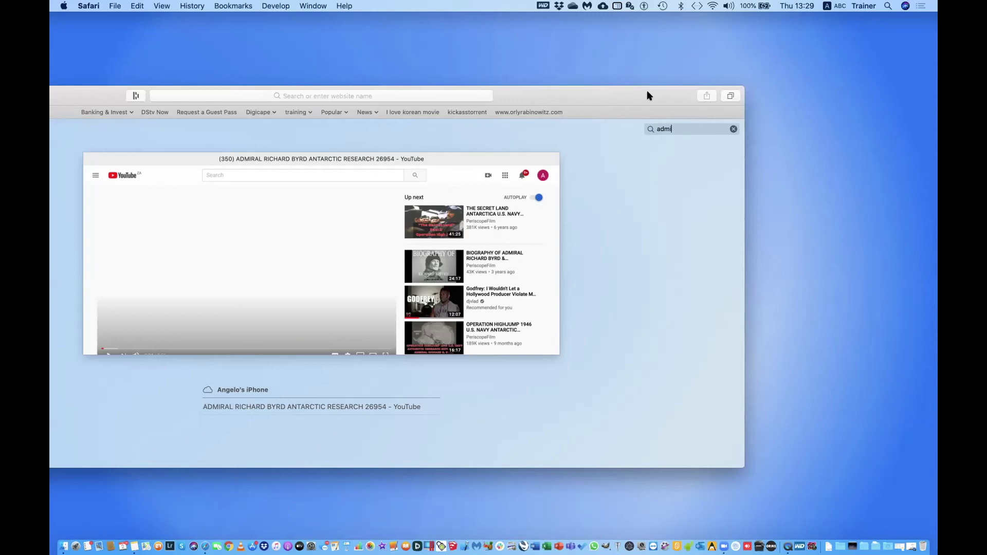
Clear the tab search to list all tabs again and reposition the browser window.
key(BackSpace)
key(BackSpace)
key(BackSpace)
key(BackSpace)
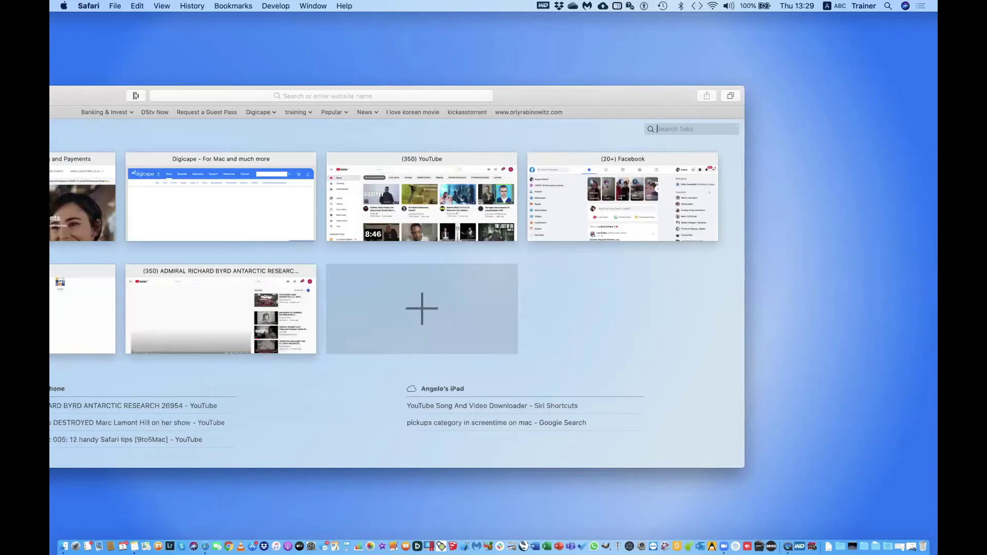
drag(634, 92, 753, 108)
drag(842, 171, 703, 106)
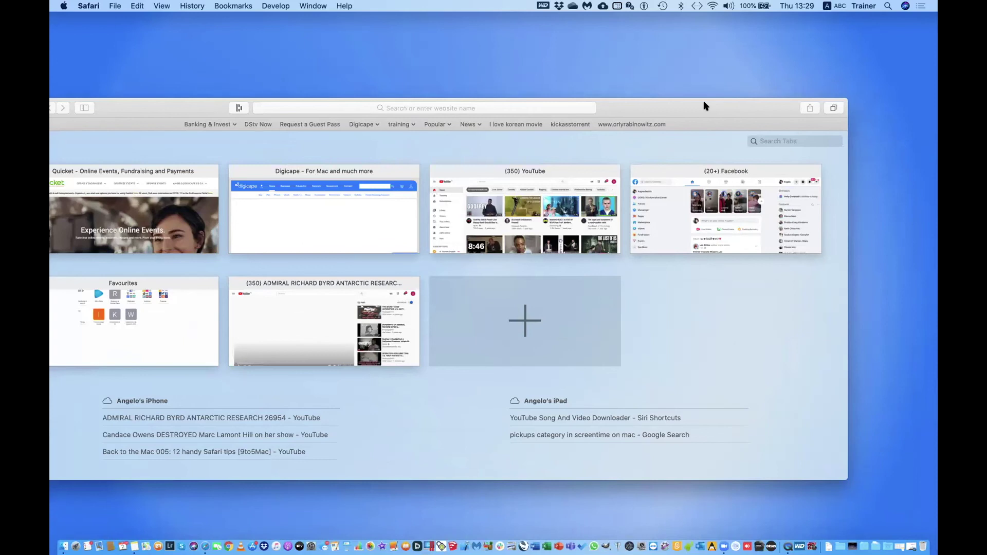